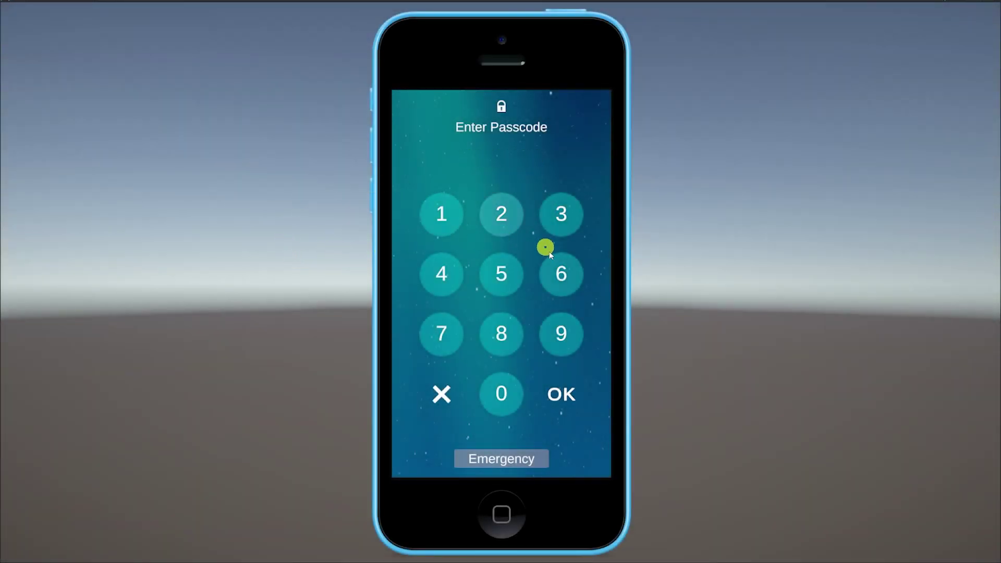
# In Play mode, enter passcode 0896 on the keypad and submit it; it is rejected.
pyautogui.click(499, 377)
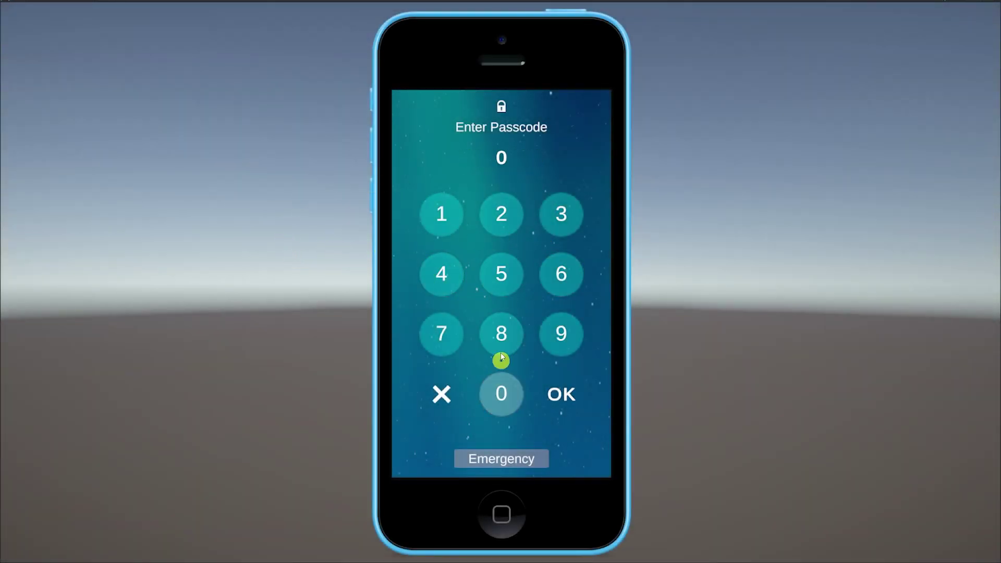
pyautogui.click(501, 344)
pyautogui.click(560, 326)
pyautogui.click(562, 274)
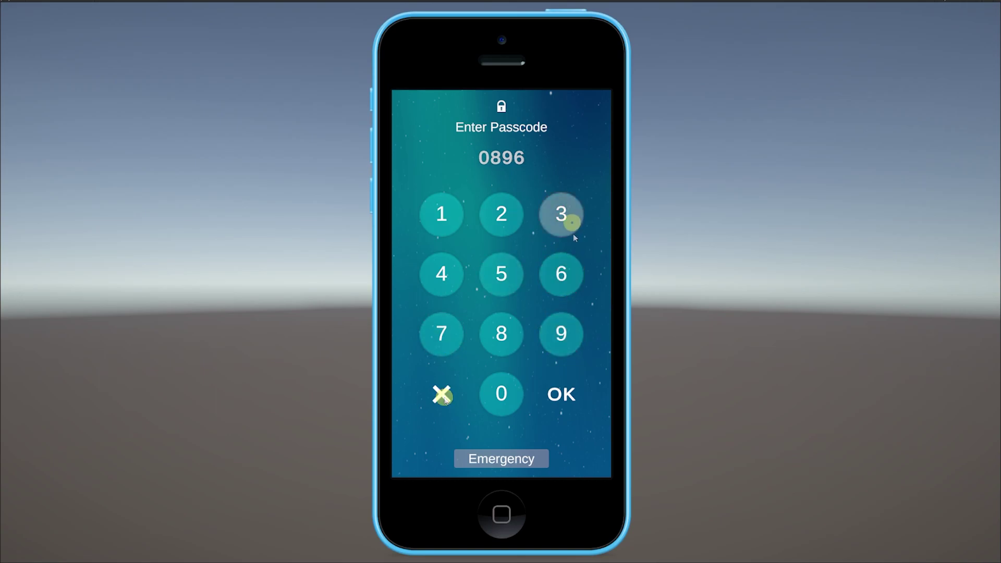
pyautogui.click(562, 394)
pyautogui.click(446, 214)
pyautogui.click(446, 214)
pyautogui.click(446, 214)
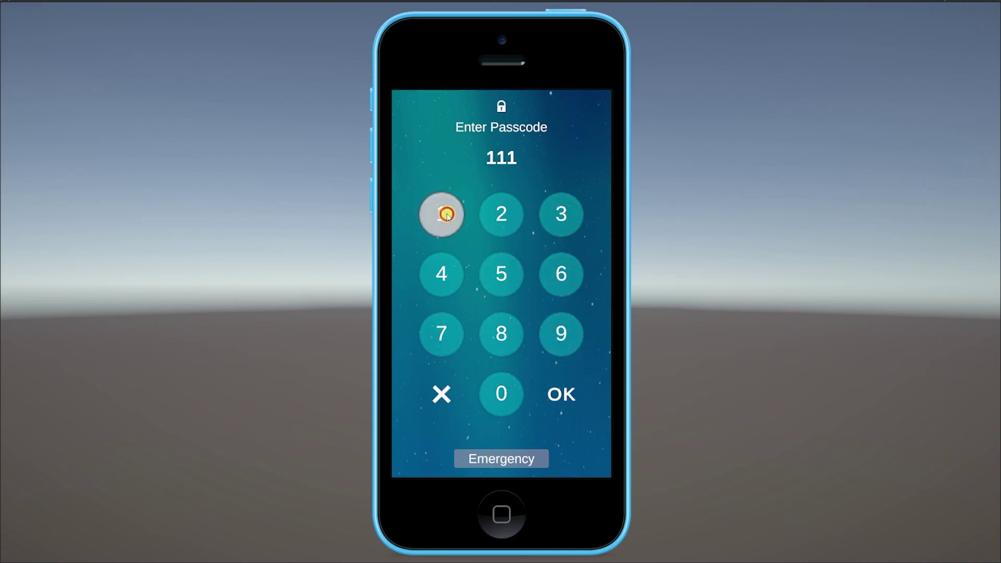
pyautogui.click(446, 213)
pyautogui.click(562, 394)
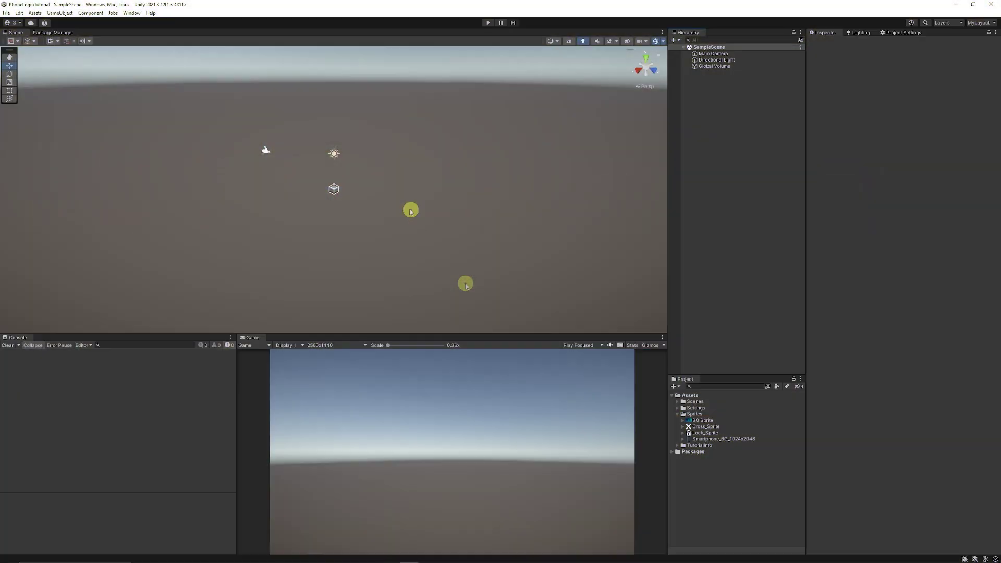
# Scroll back to the Unity Editor showing the empty SampleScene.
pyautogui.scroll(2, 410, 210)
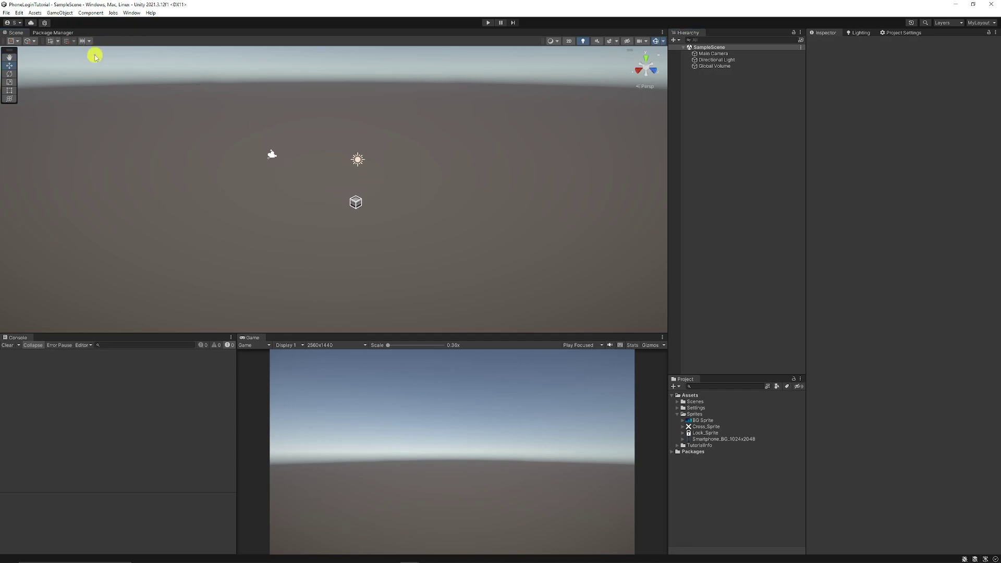
# Switch the scene view to 2D, clear the console, and add a UI canvas named PhoneCanvas.
pyautogui.click(569, 41)
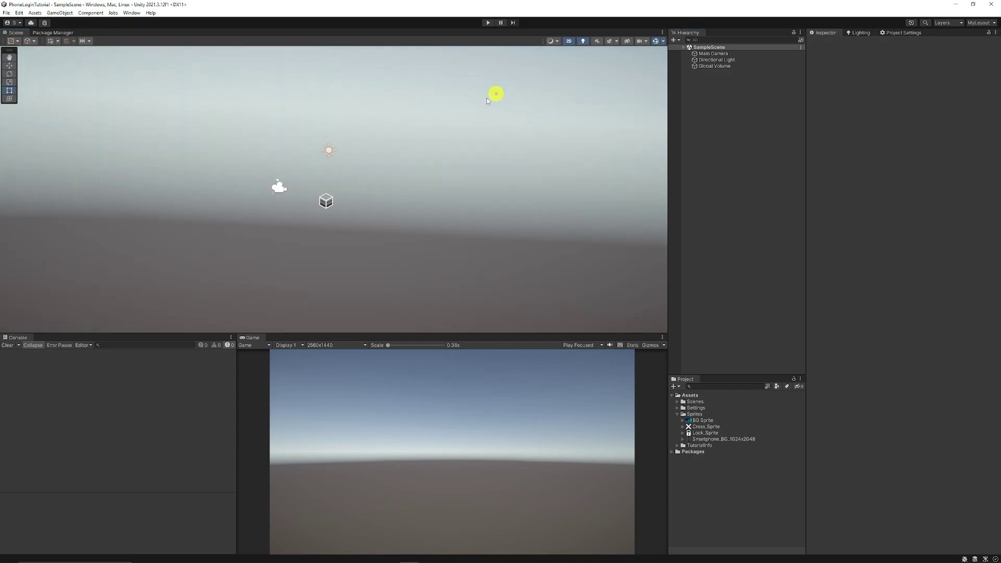
pyautogui.click(8, 346)
pyautogui.rightClick(741, 140)
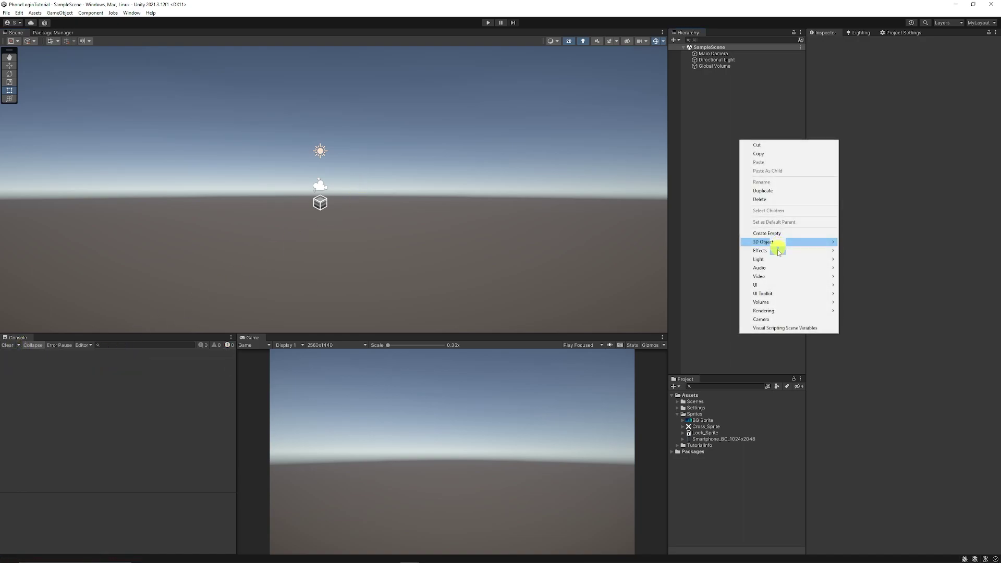
pyautogui.moveTo(761, 285)
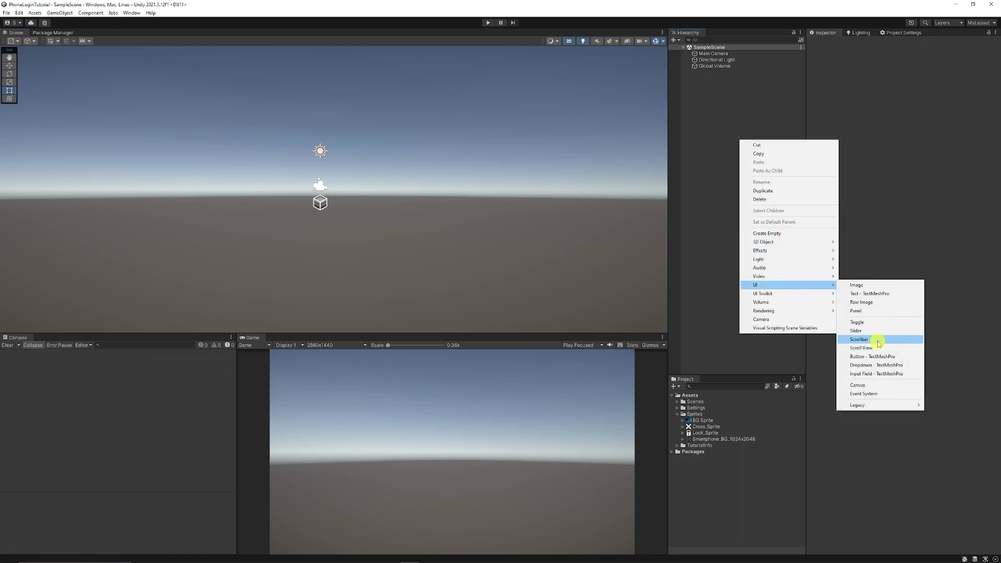
pyautogui.click(858, 385)
pyautogui.write('Pl')
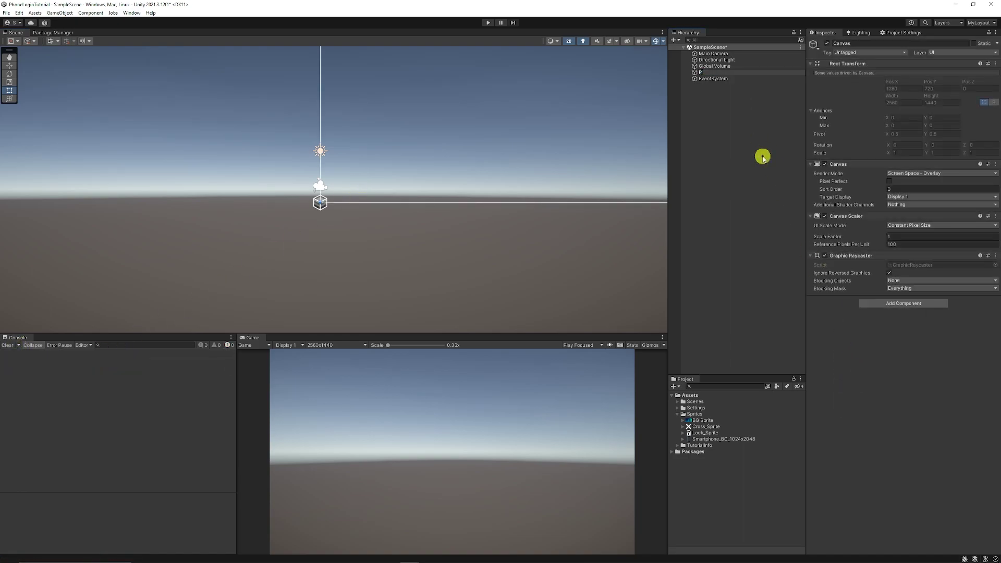
pyautogui.write('oneCanvas')
pyautogui.press('Return')
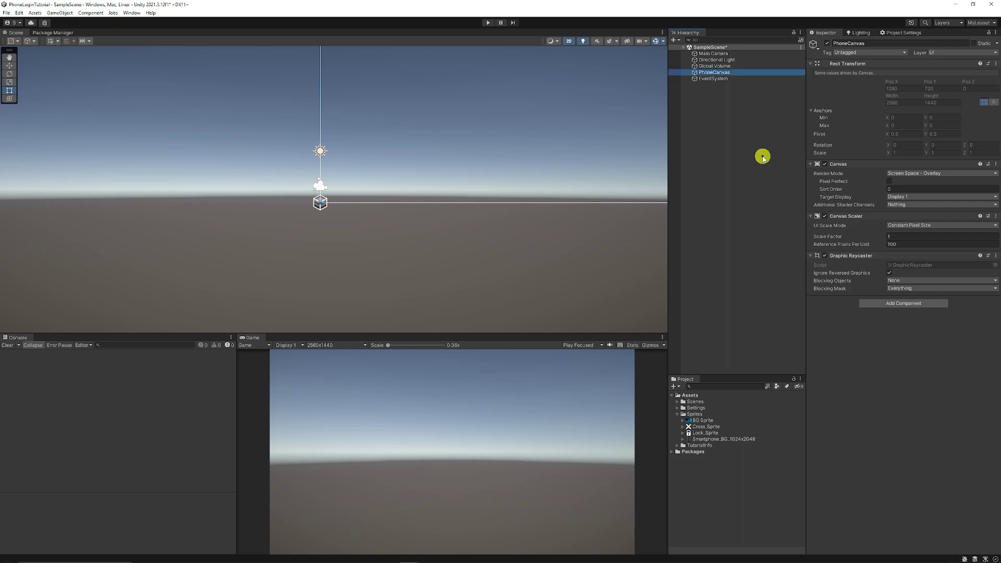
# Make PhoneCanvas scale with screen size from a 1920×1080 reference, then frame it.
pyautogui.click(902, 224)
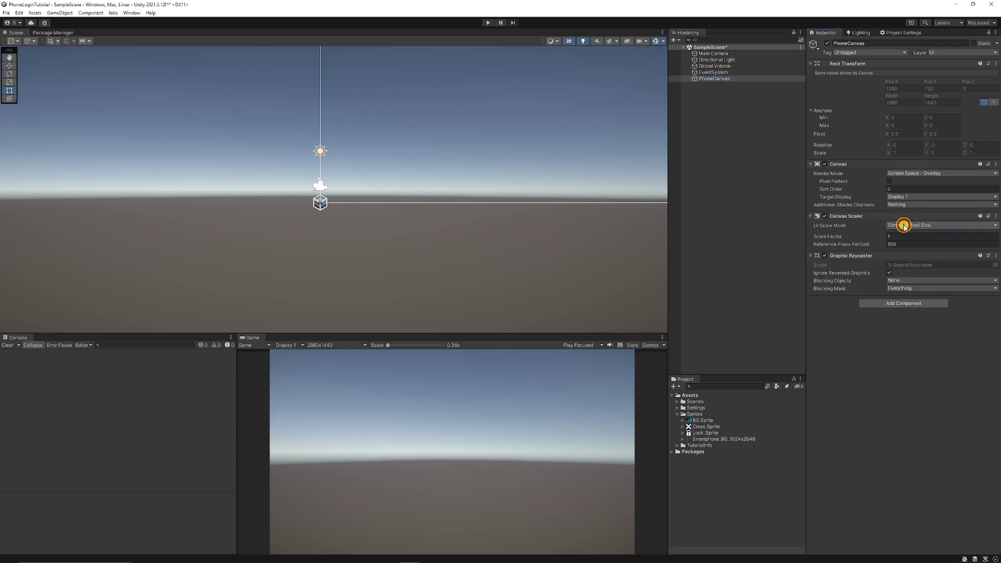
pyautogui.click(923, 242)
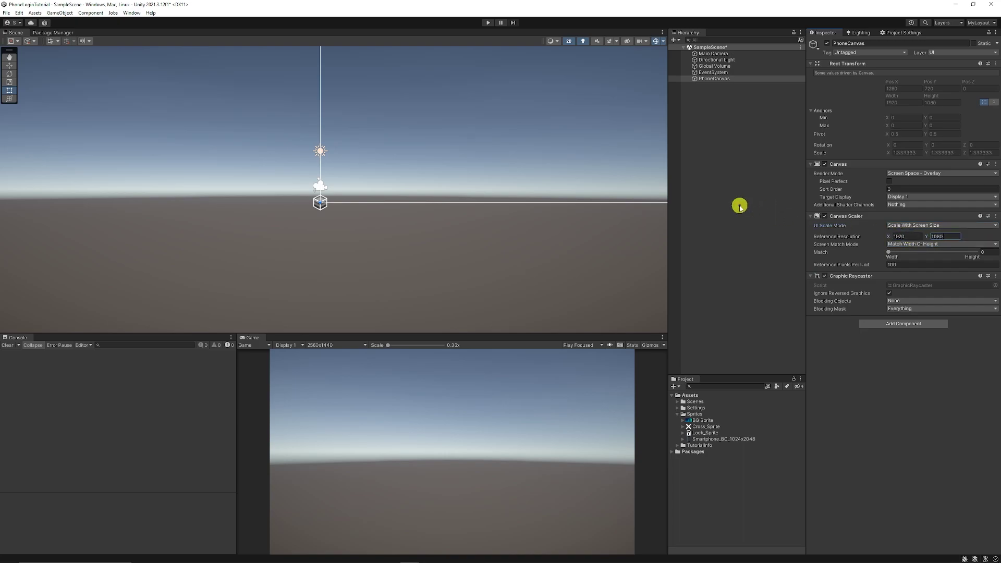
pyautogui.press('Return')
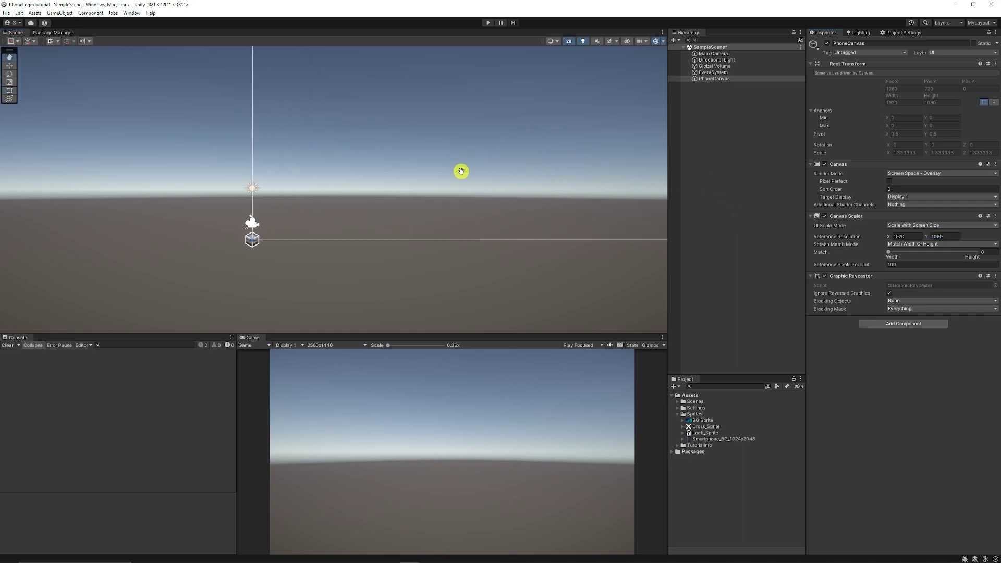
pyautogui.press('f')
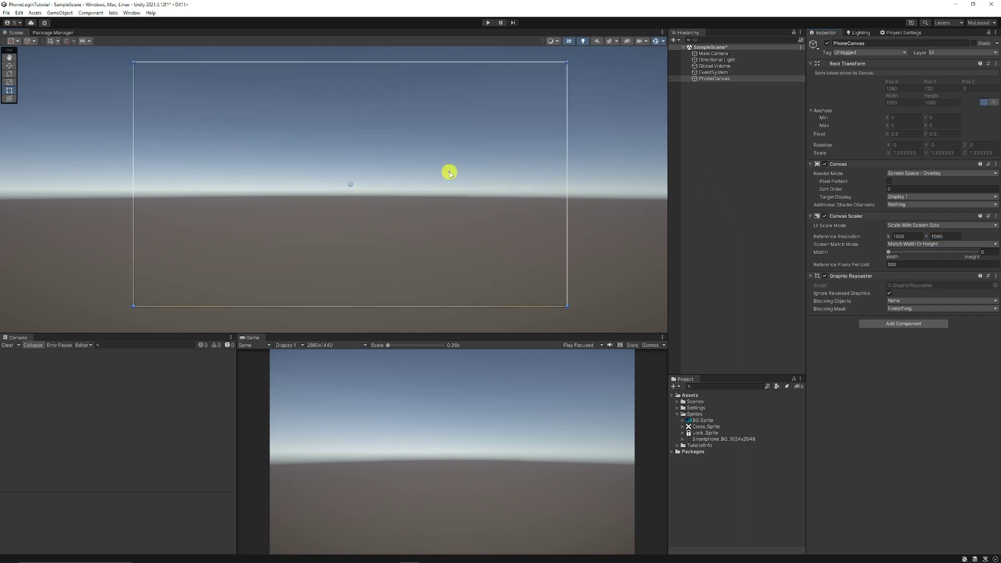
# Add a UI Image named PhoneShell inside PhoneCanvas.
pyautogui.rightClick(724, 80)
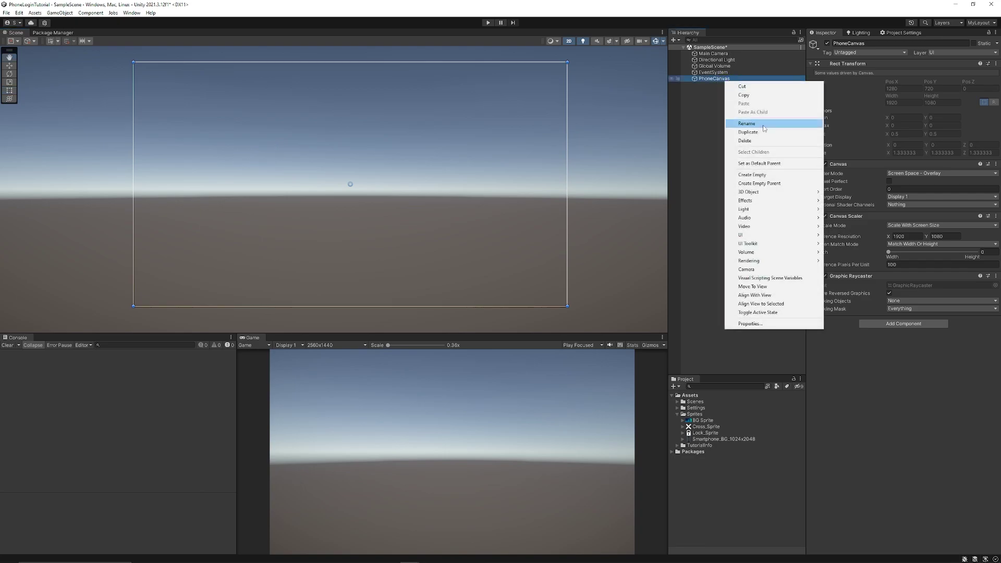
pyautogui.moveTo(780, 240)
pyautogui.click(842, 235)
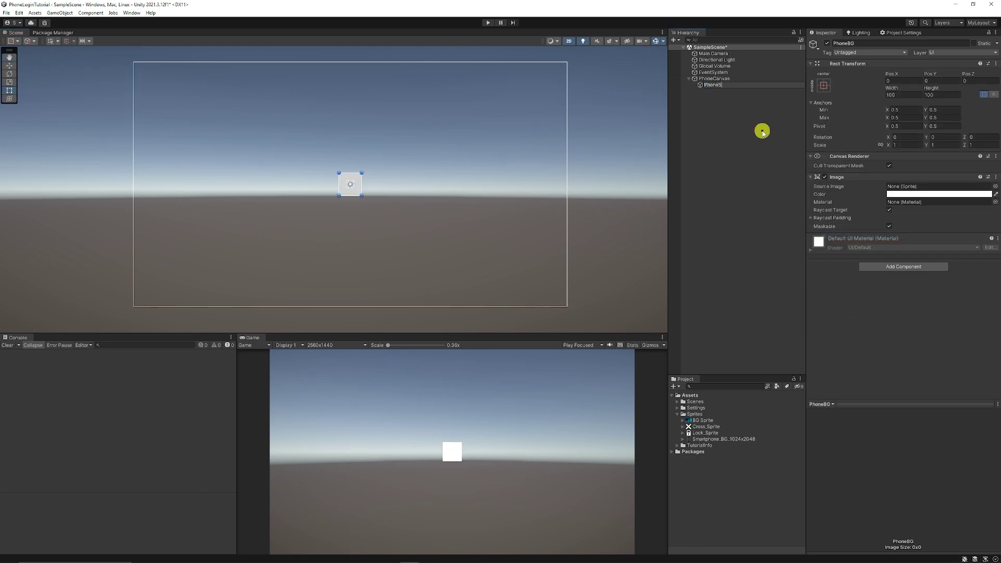
pyautogui.write('PhoneShell')
pyautogui.press('Return')
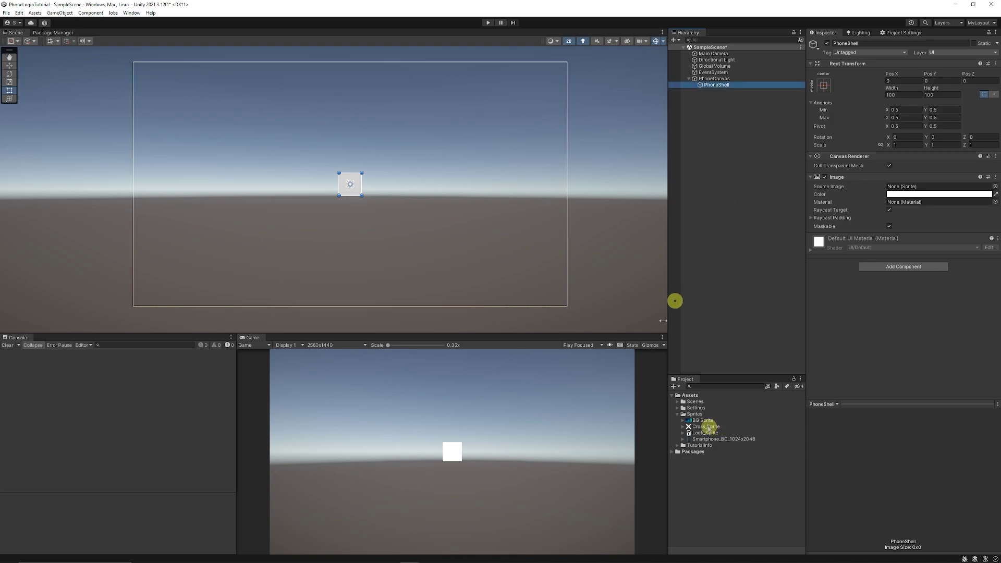
# Assign the Smartphone_BG_1024x2048 sprite as PhoneShell's source image.
pyautogui.click(704, 420)
pyautogui.click(714, 438)
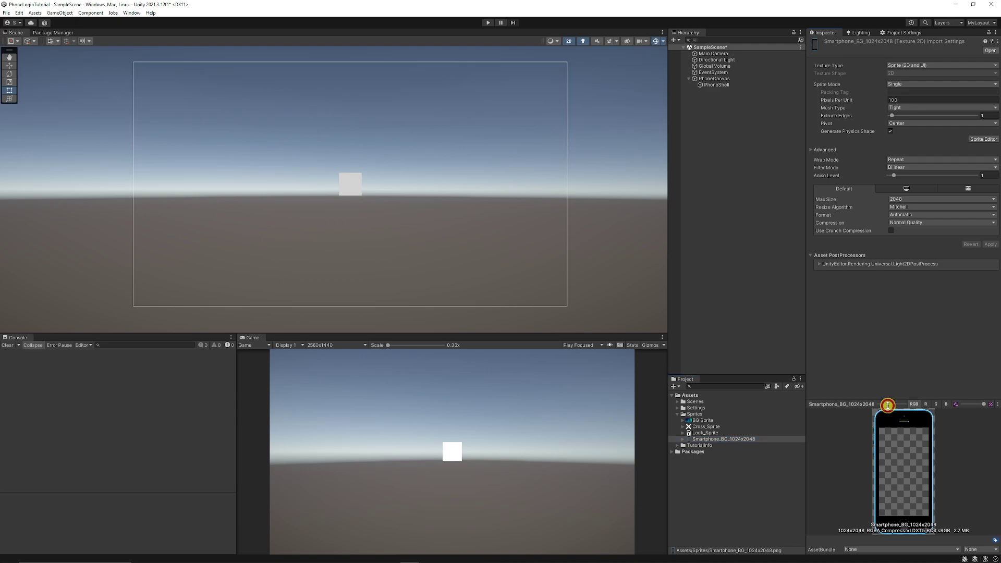
pyautogui.moveTo(888, 405); pyautogui.dragTo(874, 352)
pyautogui.click(726, 85)
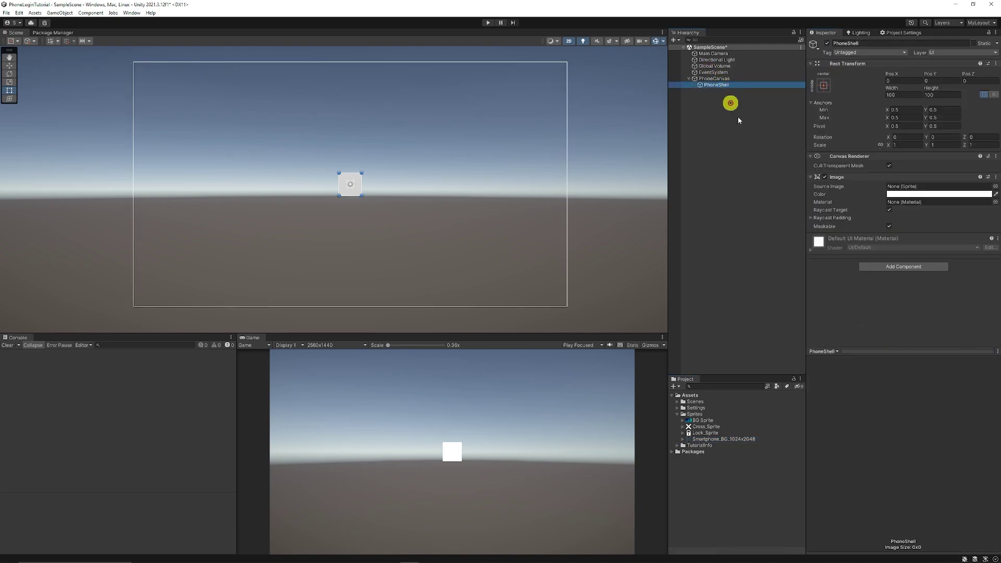
pyautogui.moveTo(735, 439); pyautogui.dragTo(911, 187)
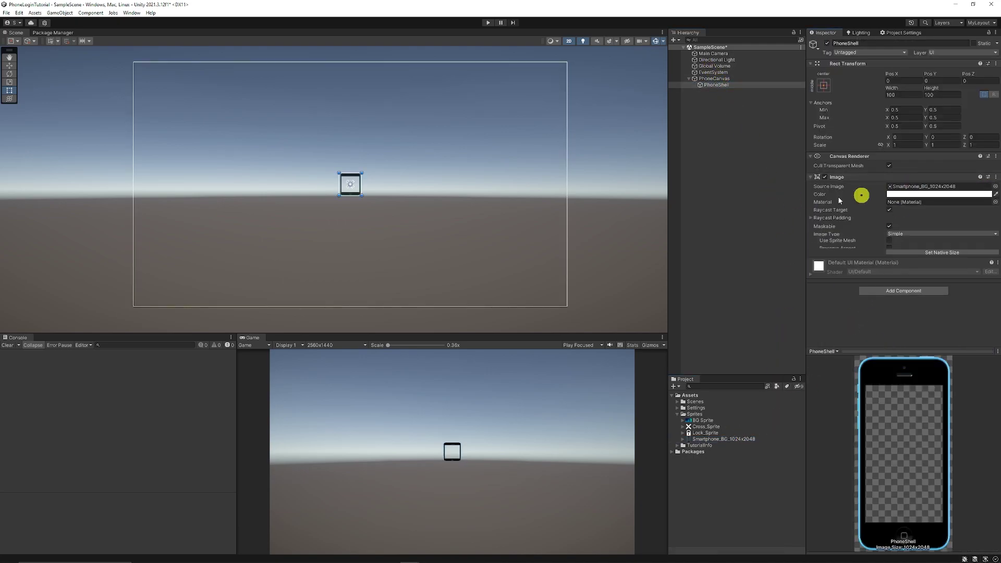
# Set PhoneShell's width to 500 and height to 1000.
pyautogui.click(909, 95)
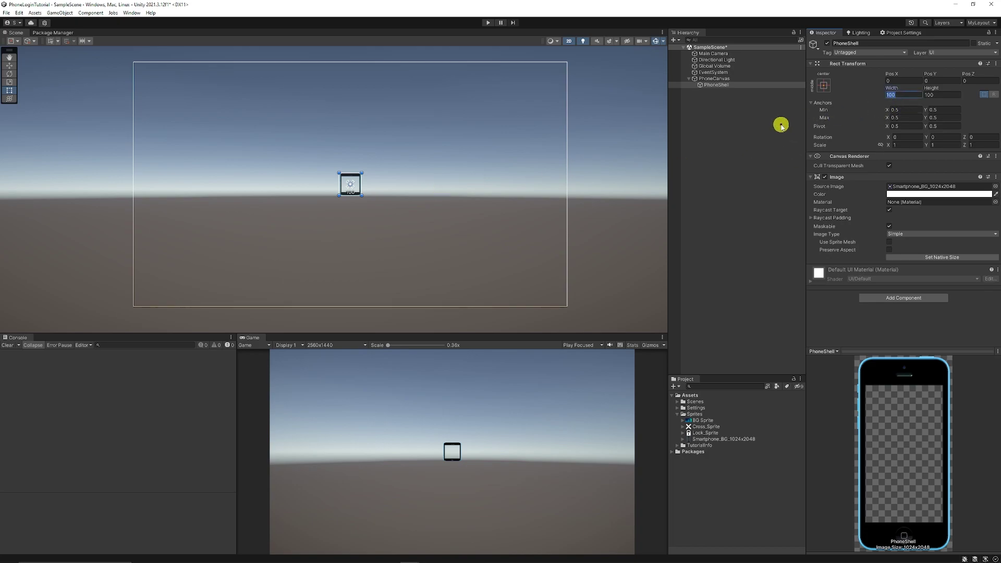
pyautogui.write('500')
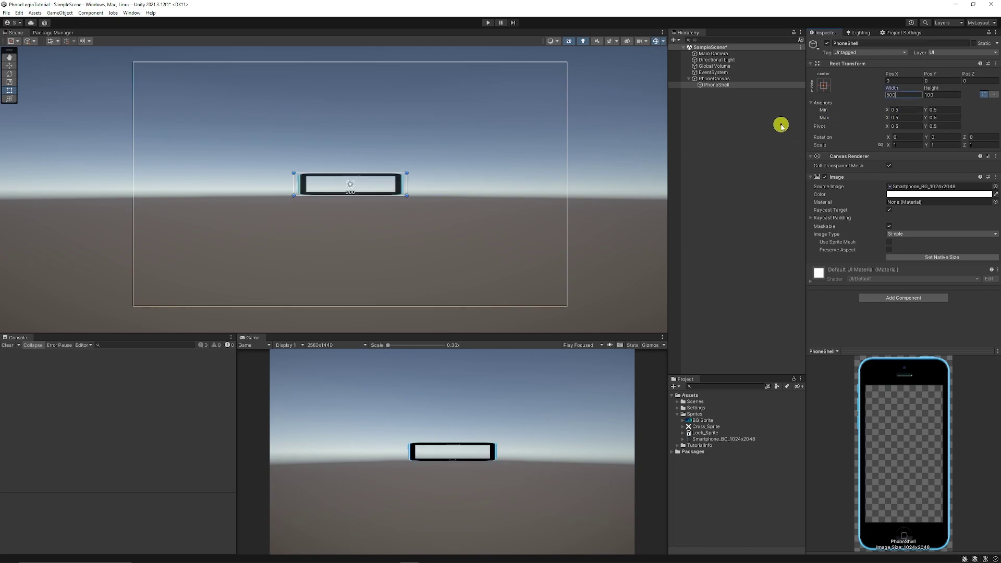
pyautogui.write('1000')
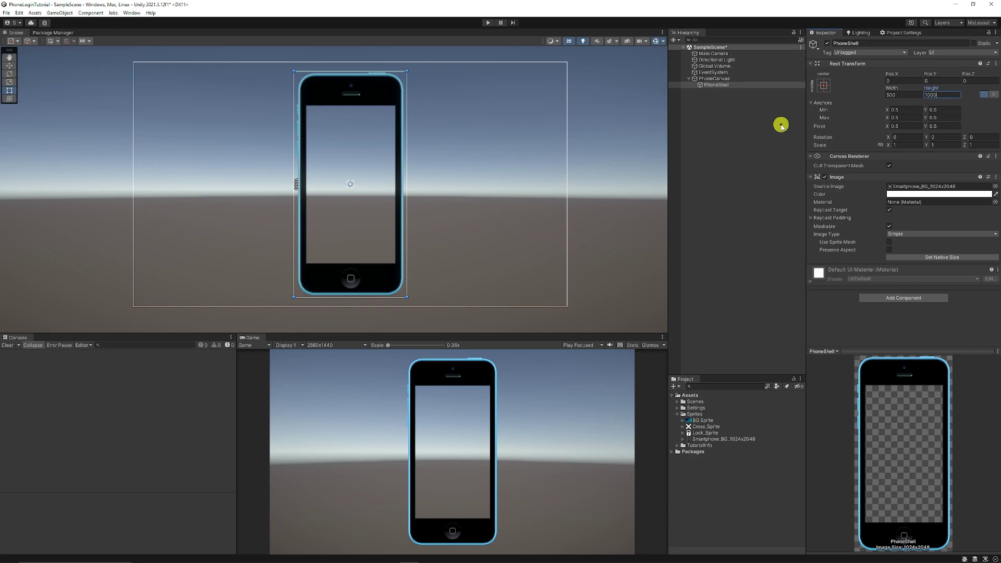
pyautogui.click(372, 178)
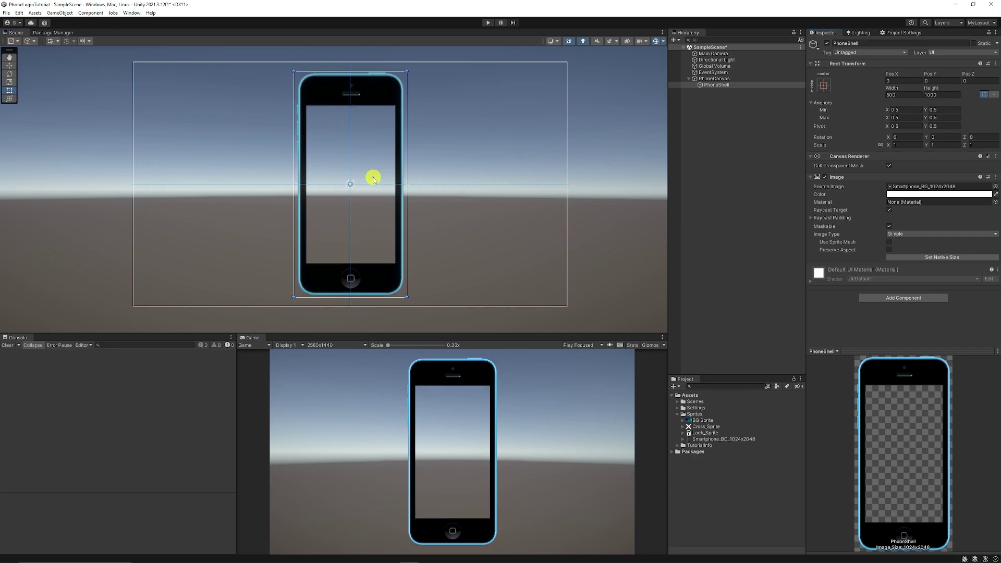
pyautogui.scroll(2, 317, 178)
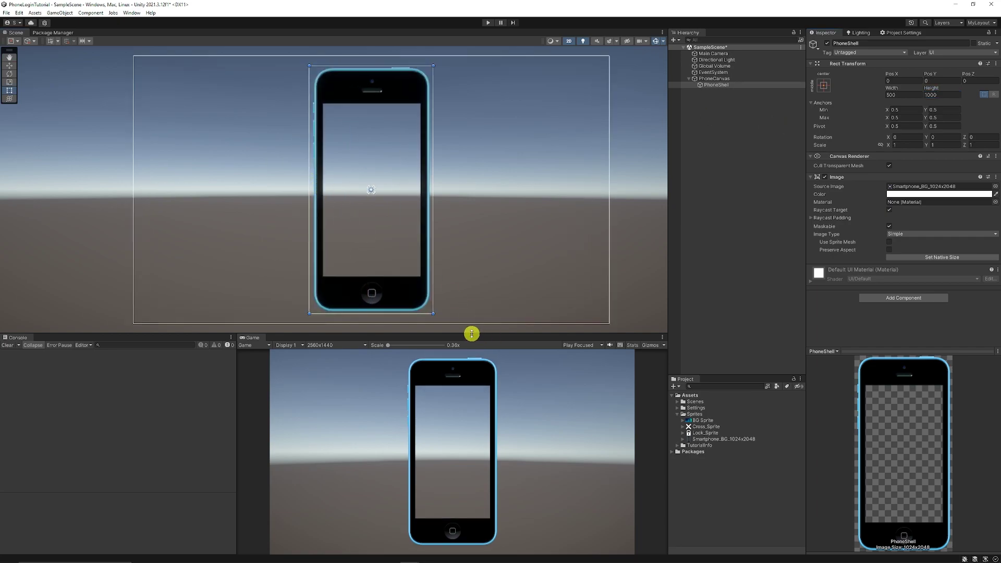
pyautogui.moveTo(472, 334); pyautogui.dragTo(472, 376)
pyautogui.scroll(2, 413, 212)
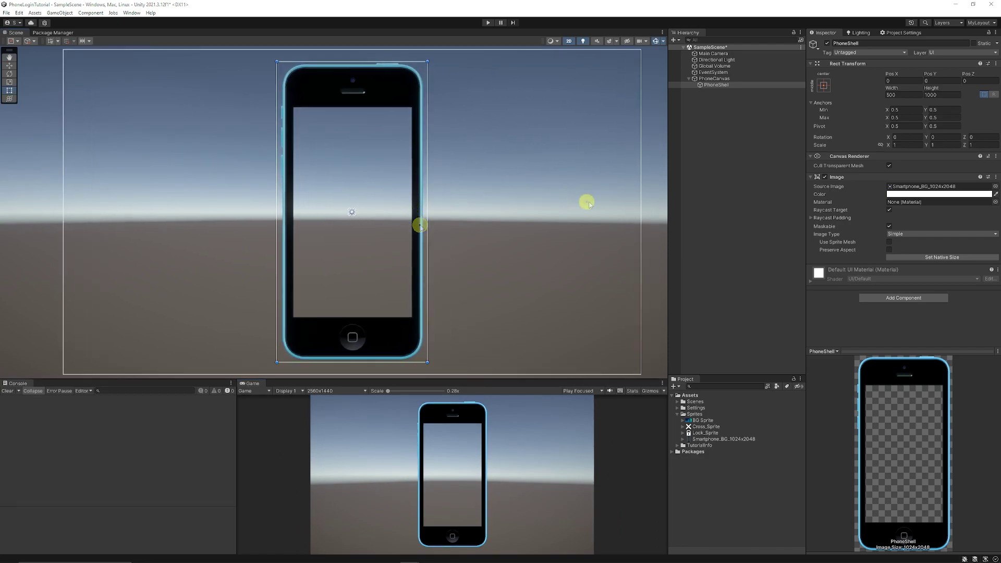
# Add a UI Panel named PhoneLoginPanel inside PhoneCanvas.
pyautogui.rightClick(723, 80)
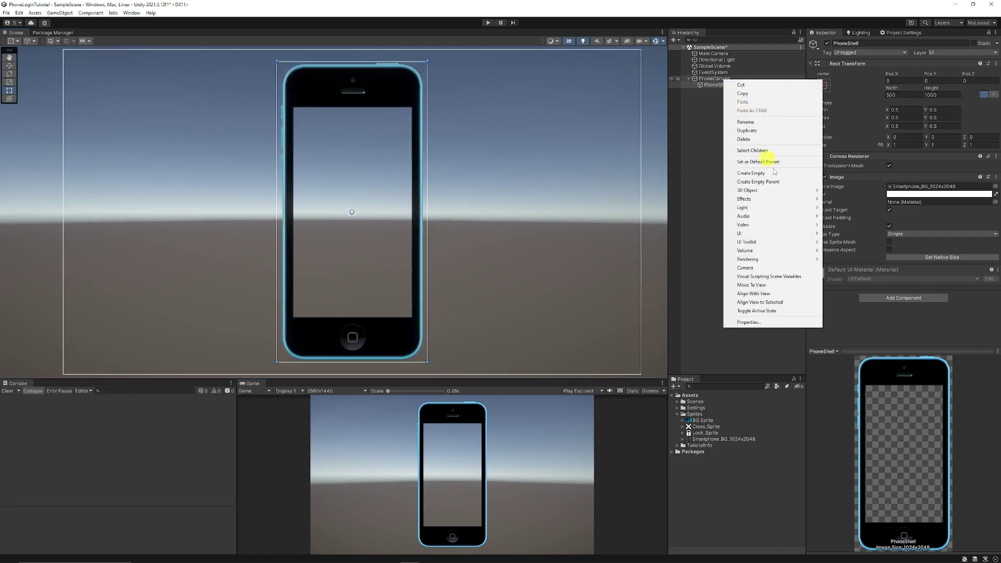
pyautogui.moveTo(762, 235)
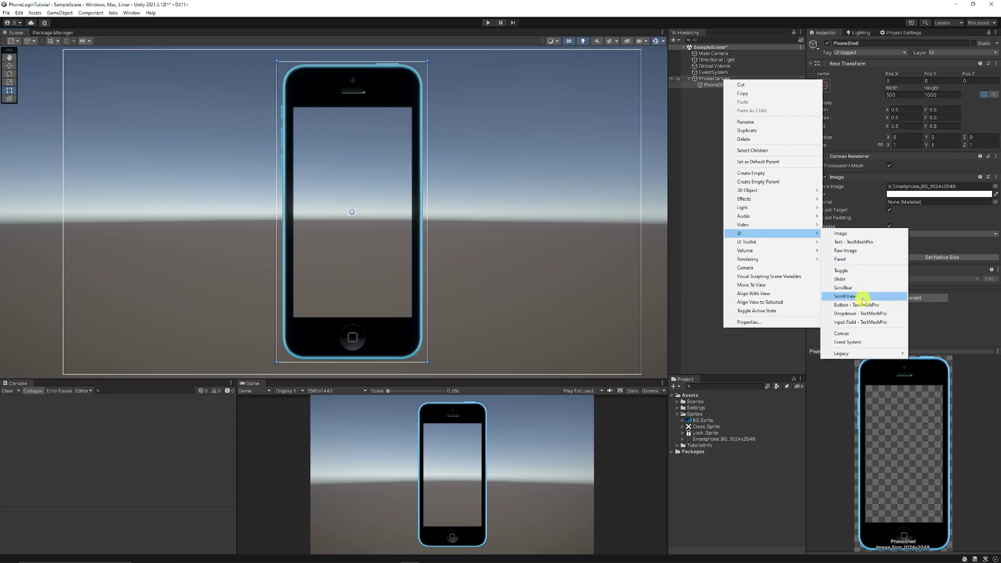
pyautogui.click(848, 259)
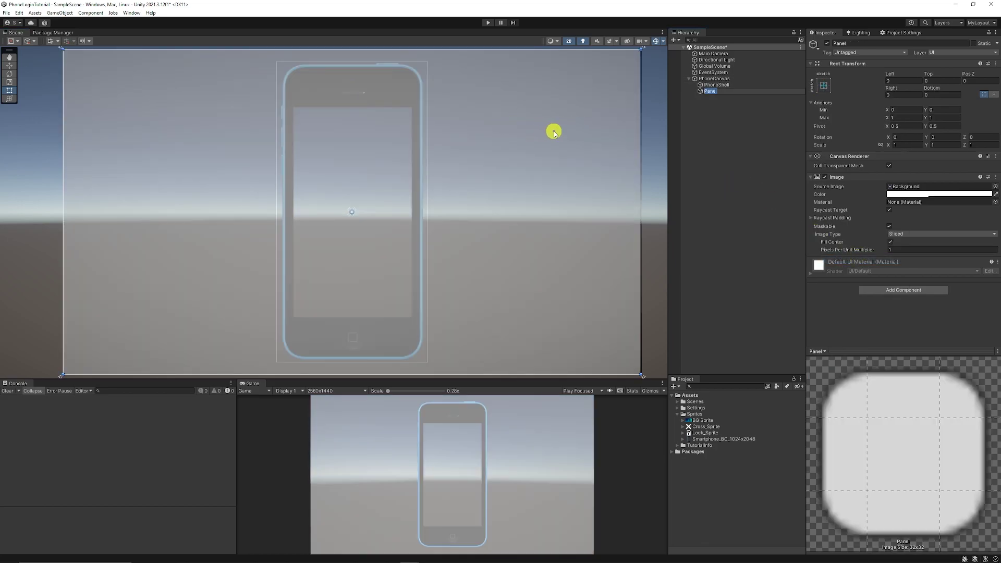
pyautogui.write('PhoneLoginPanel')
pyautogui.press('Return')
# Drag PhoneLoginPanel's edges to fit the phone screen and remove its Image component.
pyautogui.click(383, 51)
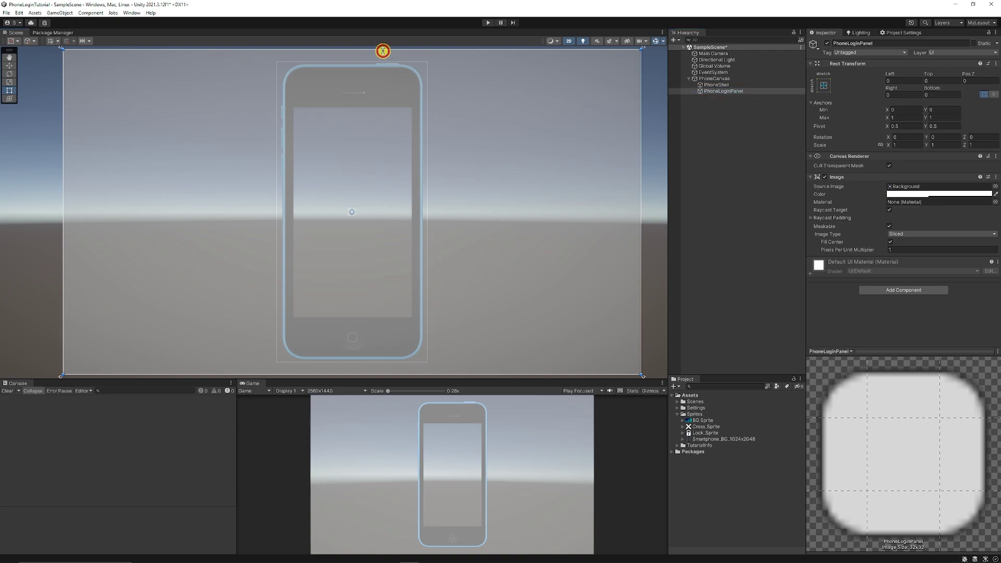
pyautogui.moveTo(383, 51); pyautogui.dragTo(385, 111)
pyautogui.scroll(-1, 420, 255)
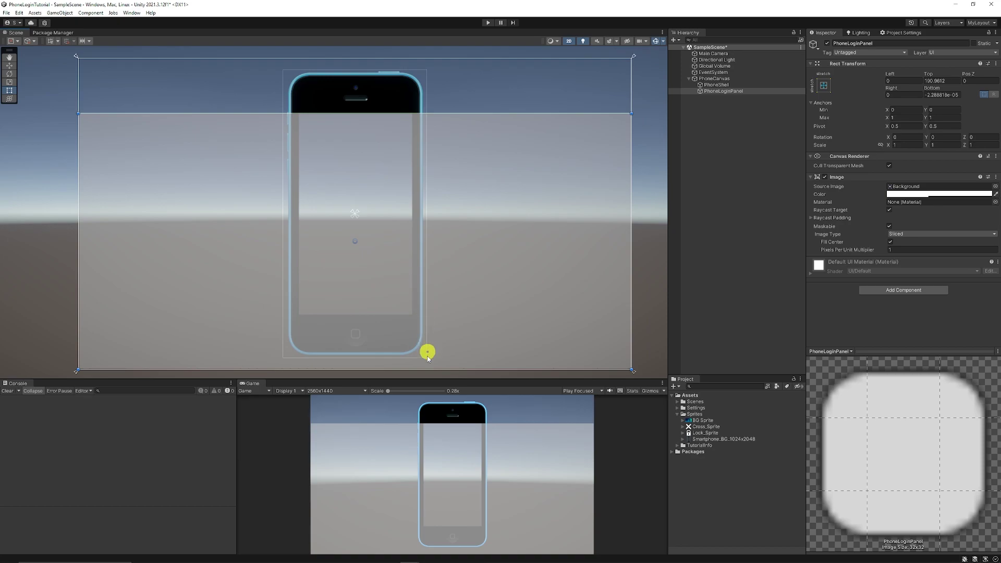
pyautogui.moveTo(425, 370); pyautogui.dragTo(425, 315)
pyautogui.moveTo(509, 313); pyautogui.dragTo(525, 277, button='middle')
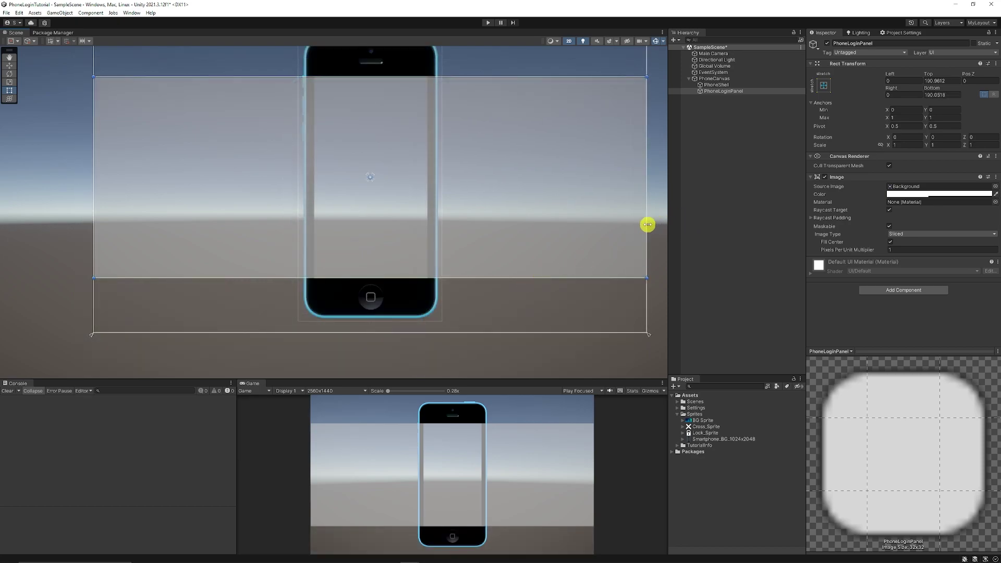
pyautogui.moveTo(647, 224); pyautogui.dragTo(427, 224)
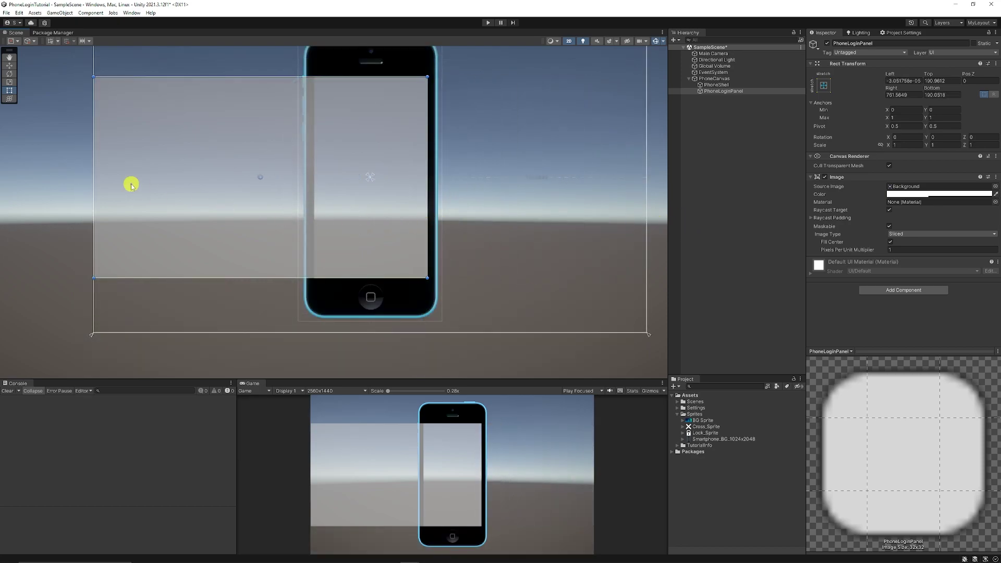
pyautogui.moveTo(93, 192); pyautogui.dragTo(313, 217)
pyautogui.doubleClick(738, 91)
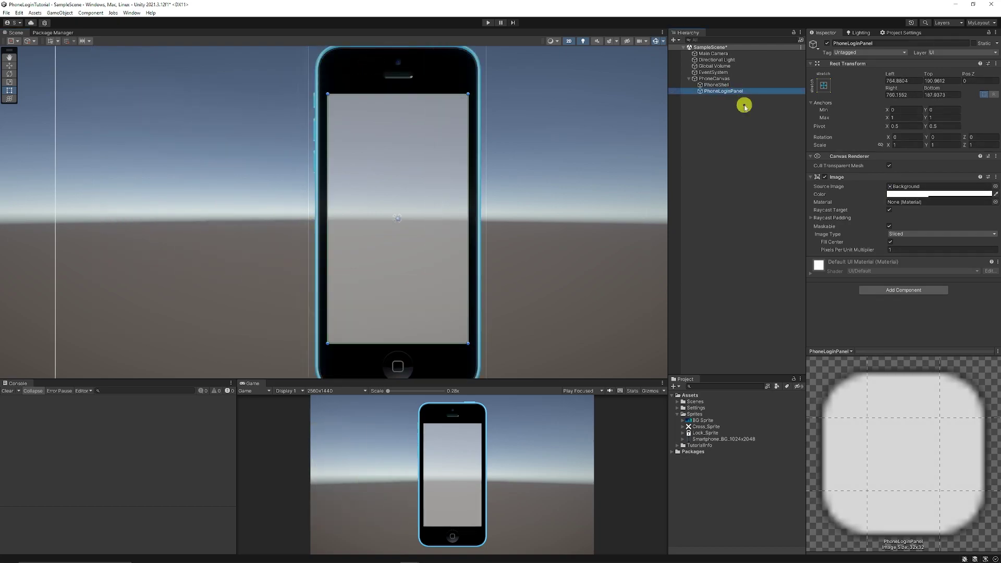
pyautogui.click(991, 177)
pyautogui.click(929, 197)
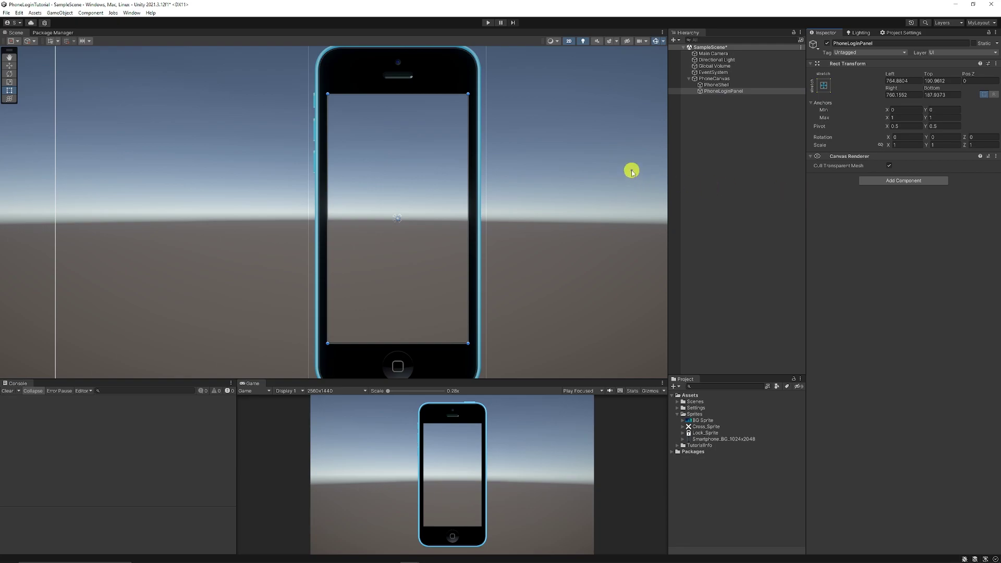
# Add a BGMask image under PhoneLoginPanel and stretch it to fill the panel.
pyautogui.rightClick(730, 91)
pyautogui.moveTo(755, 246)
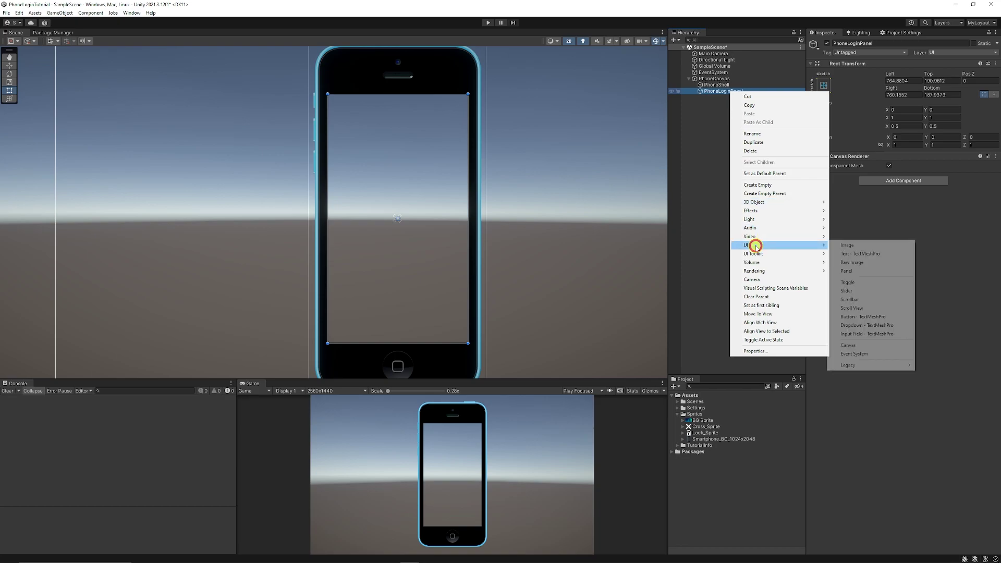
pyautogui.click(869, 249)
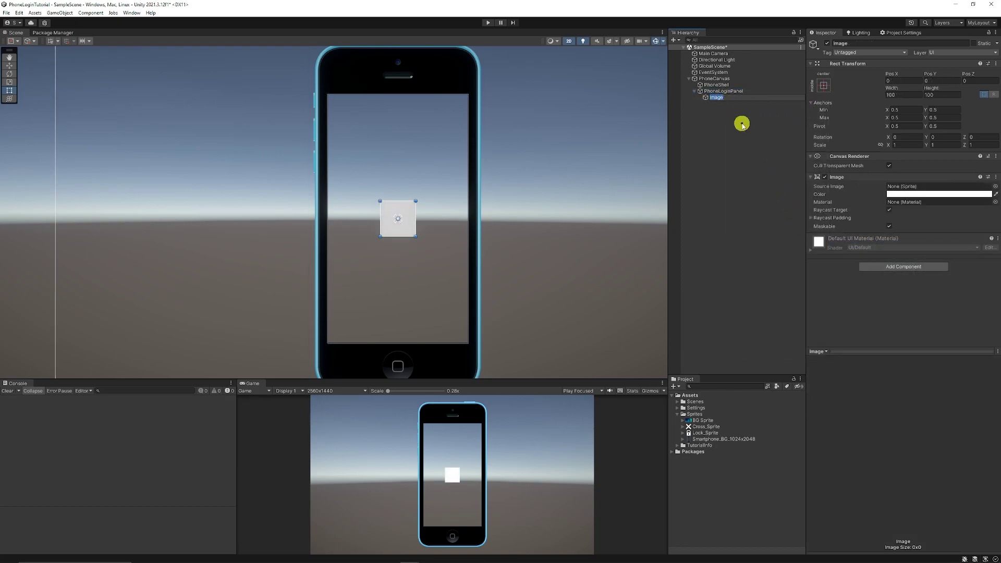
pyautogui.press('Return')
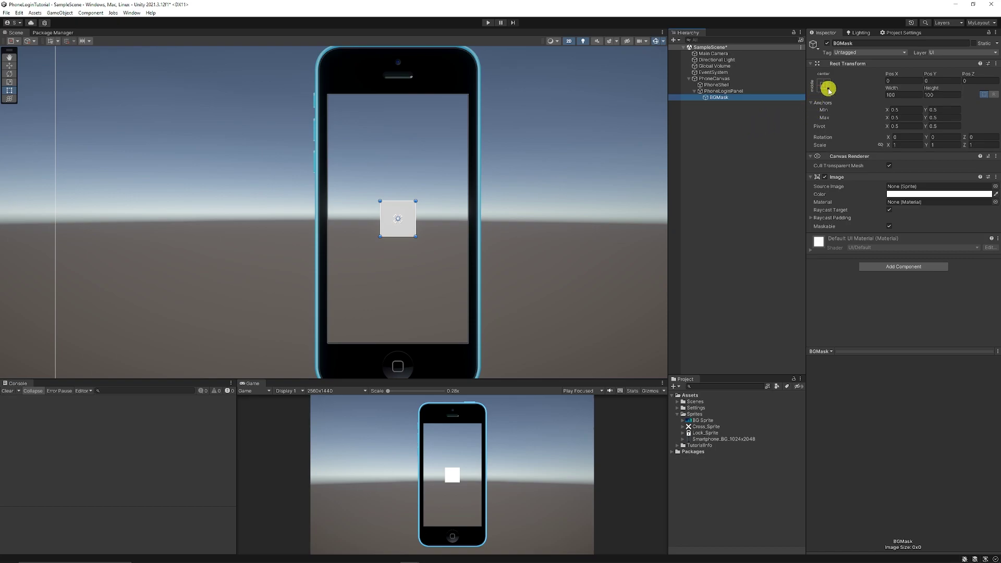
pyautogui.click(825, 86)
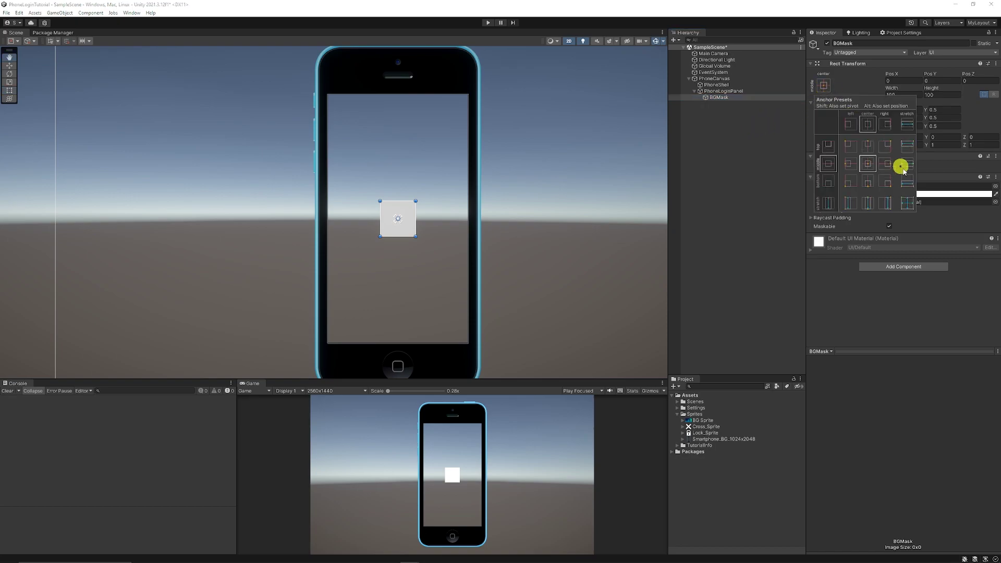
pyautogui.keyDown('alt'); pyautogui.click(908, 203); pyautogui.keyUp('alt')
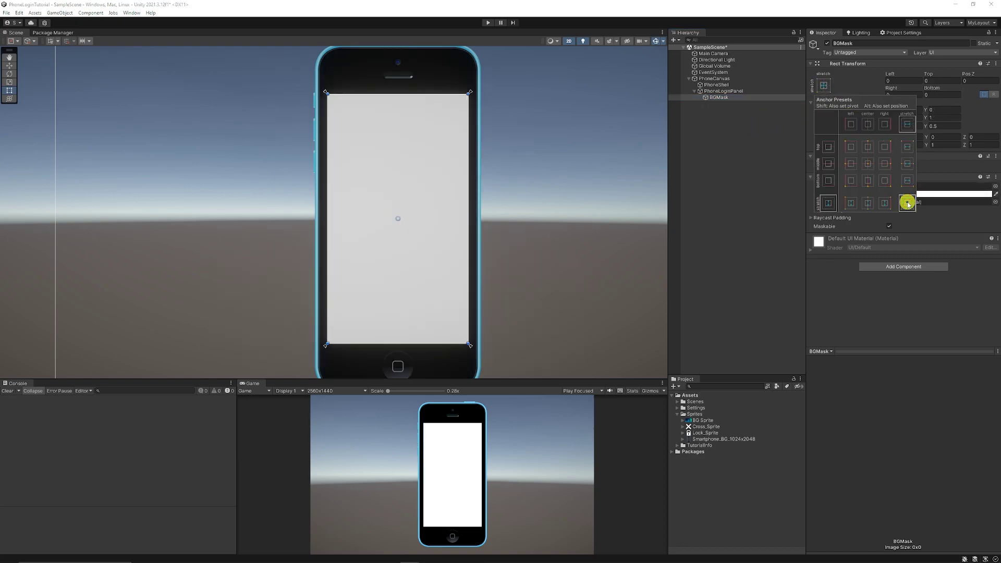
# Add a Mask component to BGMask.
pyautogui.click(730, 97)
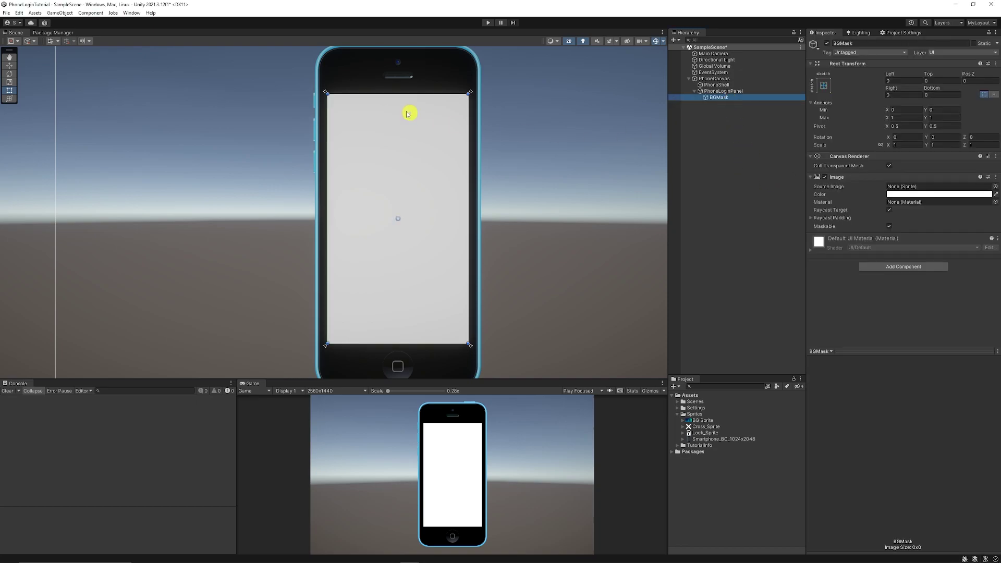
pyautogui.click(887, 266)
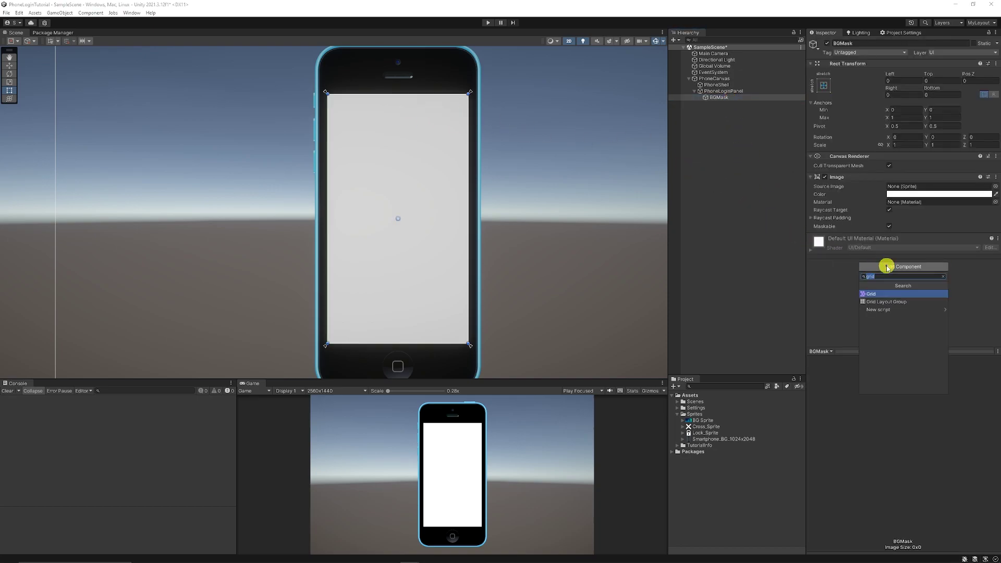
pyautogui.write('mask')
pyautogui.press('Return')
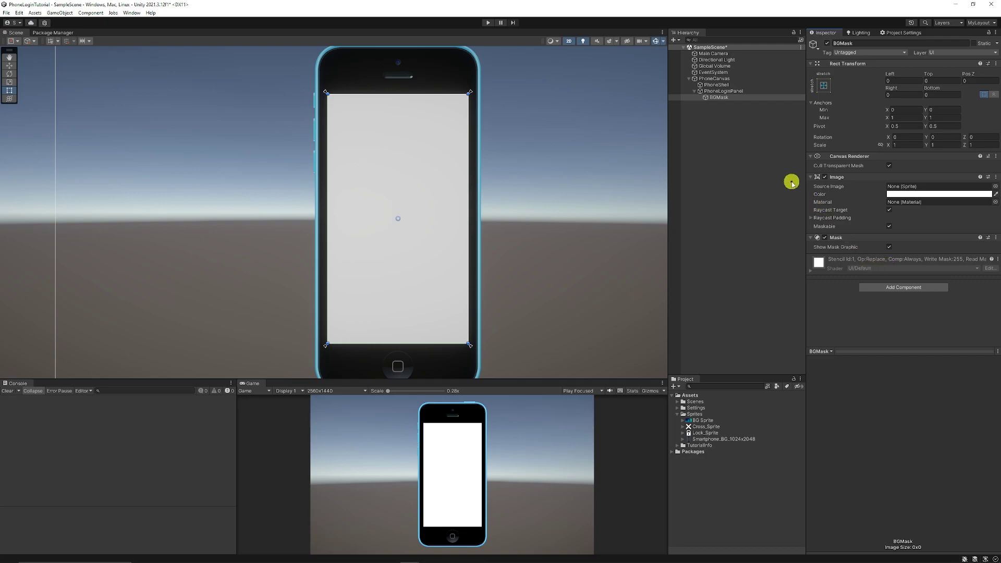
# Add a BGSprite image under BGMask showing the BG Sprite aurora.
pyautogui.rightClick(720, 98)
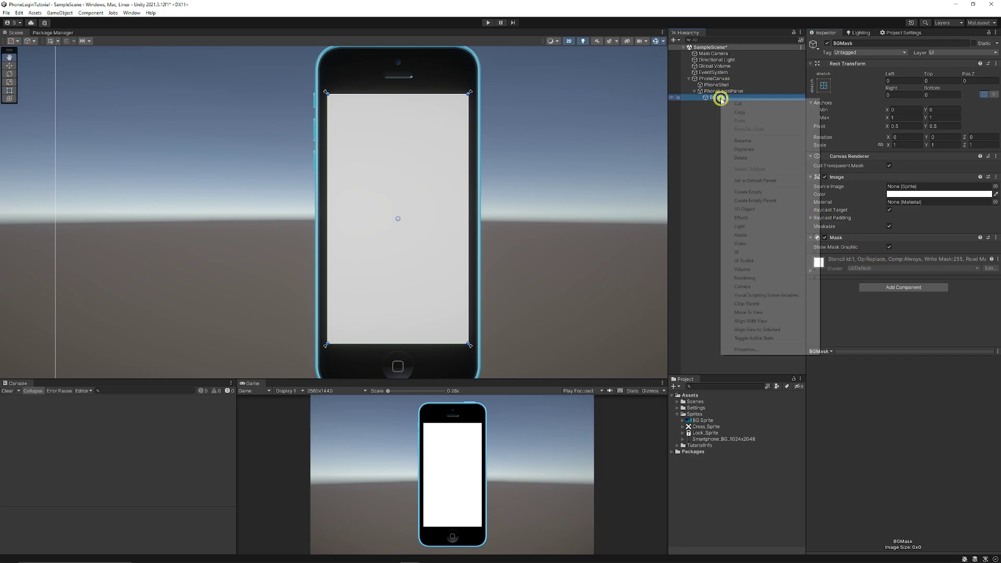
pyautogui.moveTo(772, 253)
pyautogui.click(837, 252)
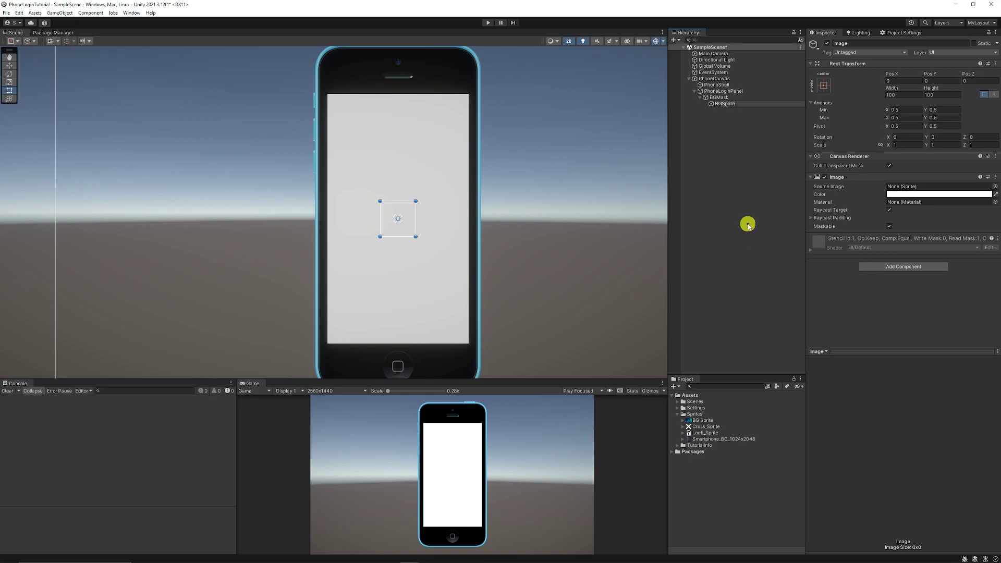
pyautogui.press('Return')
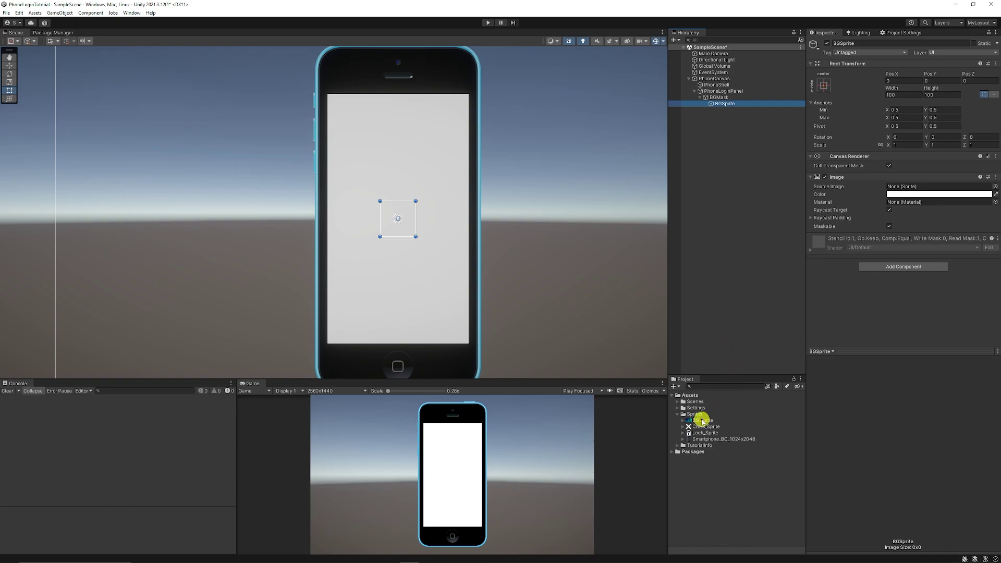
pyautogui.moveTo(702, 421); pyautogui.dragTo(904, 188)
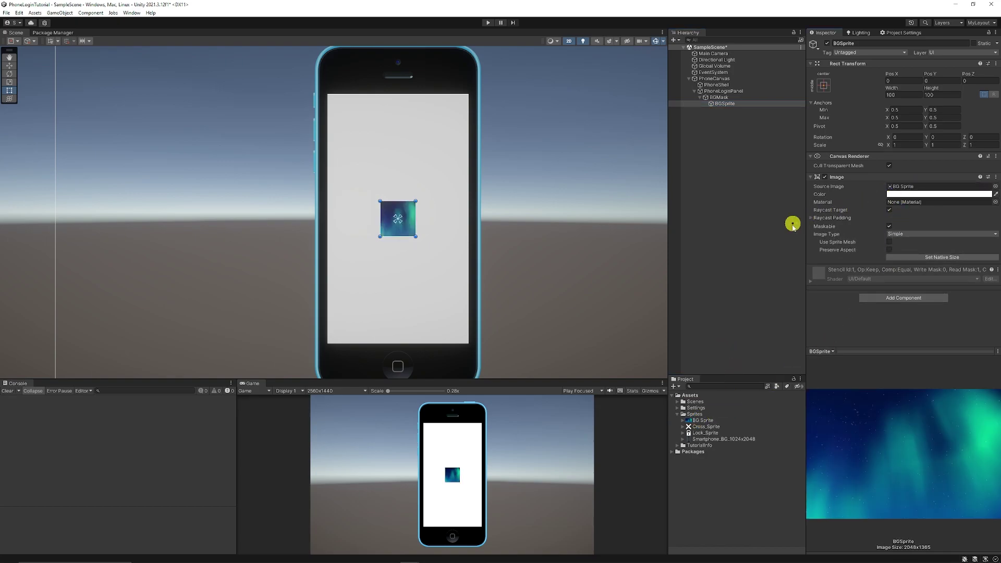
# Enlarge and reposition the aurora so it covers the whole masked phone screen.
pyautogui.moveTo(416, 237); pyautogui.dragTo(385, 161)
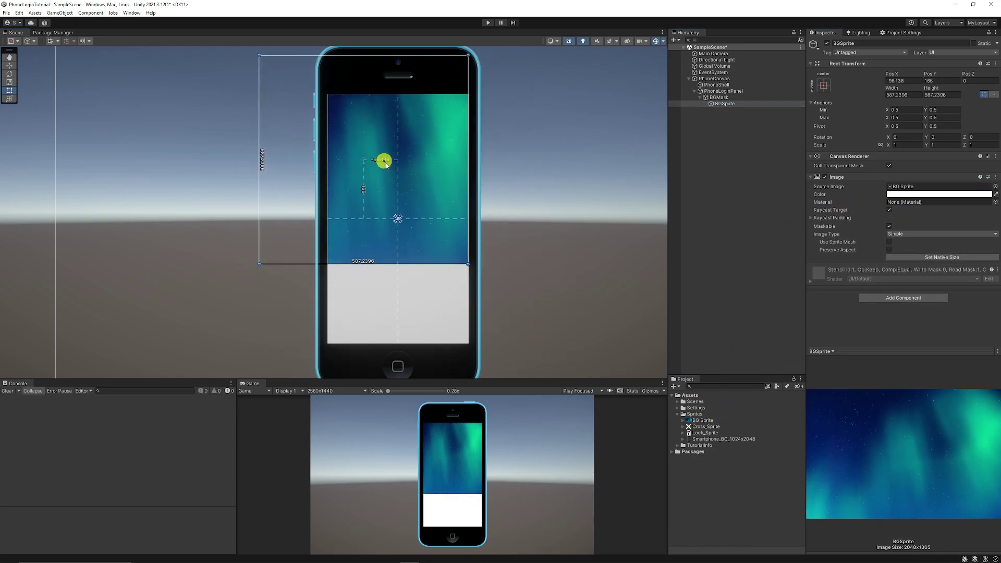
pyautogui.moveTo(414, 230); pyautogui.dragTo(563, 371)
pyautogui.moveTo(452, 273); pyautogui.dragTo(391, 275)
pyautogui.click(723, 91)
# Add a MainTextArea panel under PhoneLoginPanel and remove its Image component.
pyautogui.rightClick(724, 92)
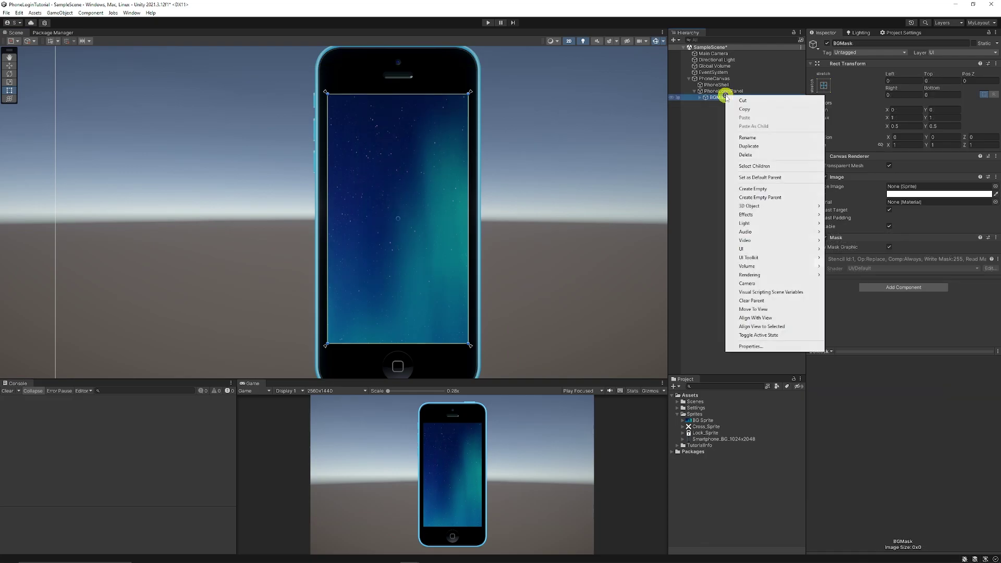
pyautogui.moveTo(798, 245)
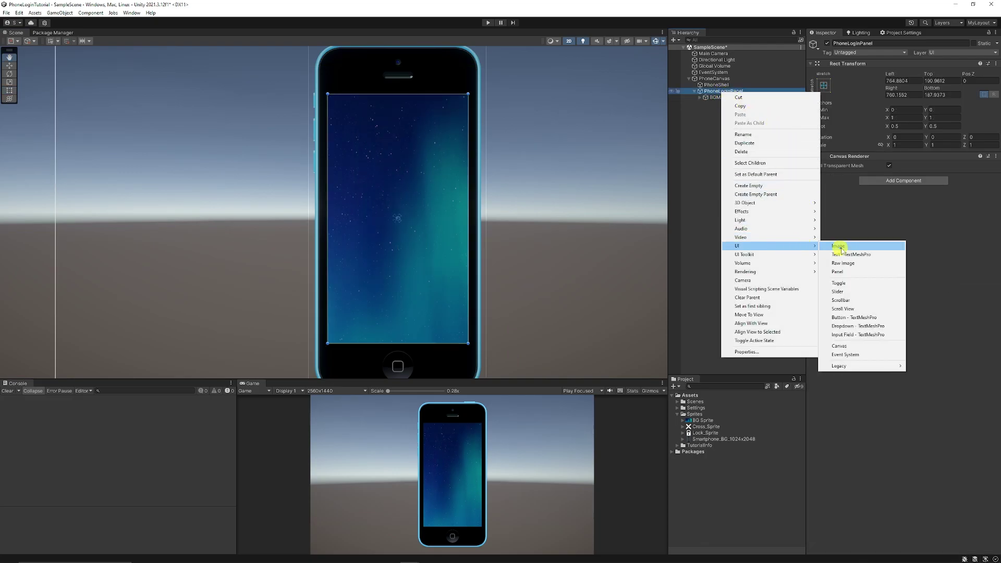
pyautogui.click(857, 272)
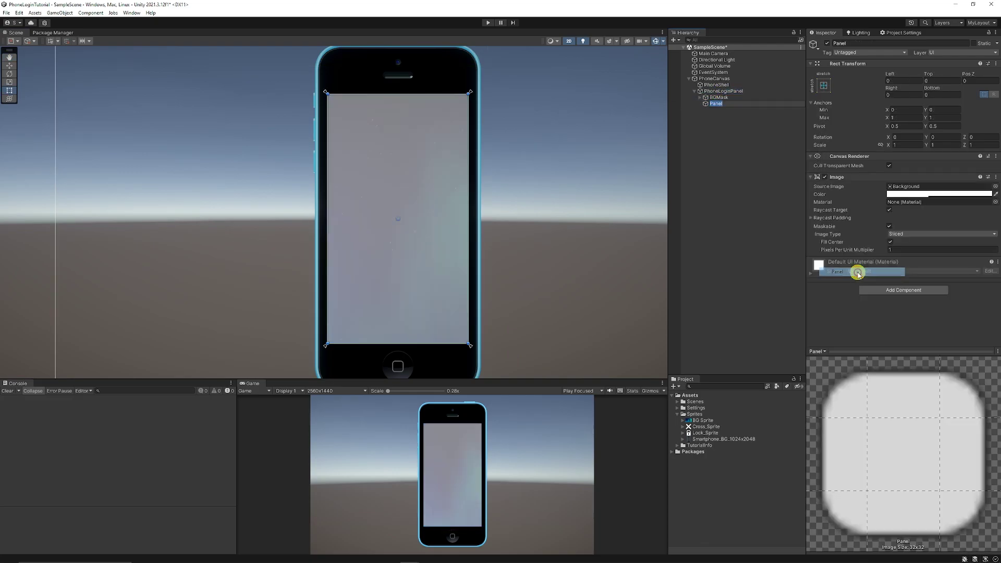
pyautogui.write('MainText')
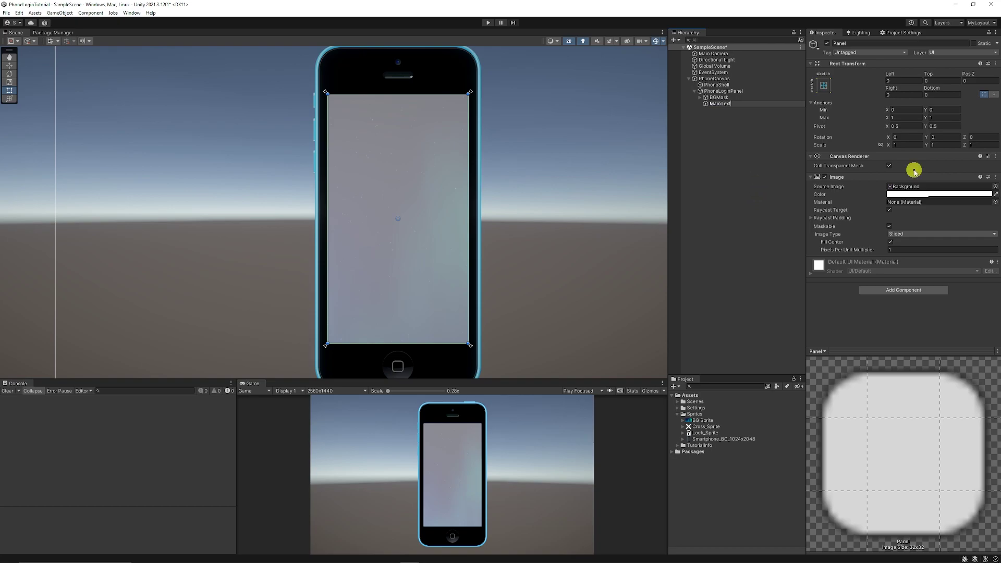
pyautogui.write('Area')
pyautogui.press('Return')
pyautogui.rightClick(916, 173)
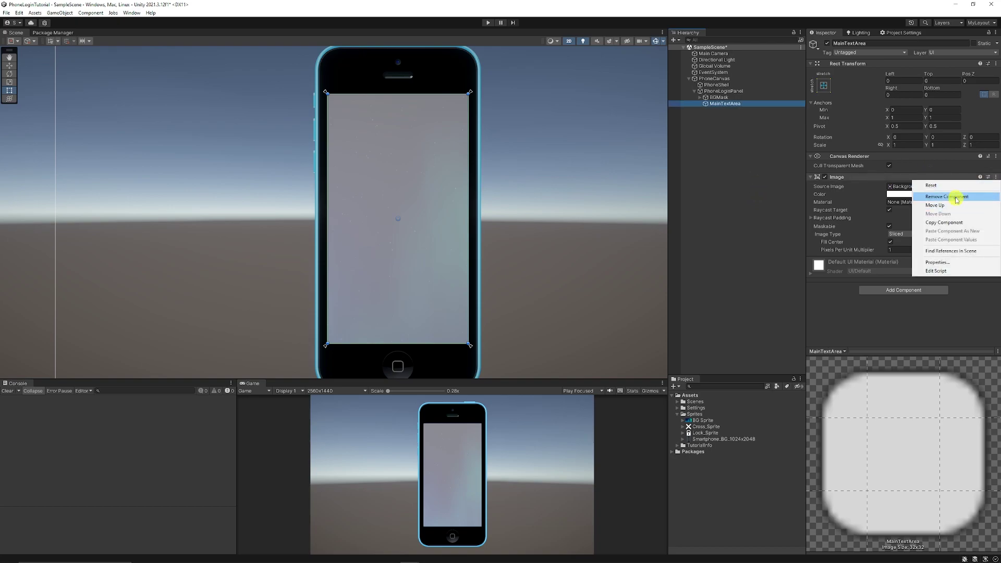
pyautogui.click(925, 197)
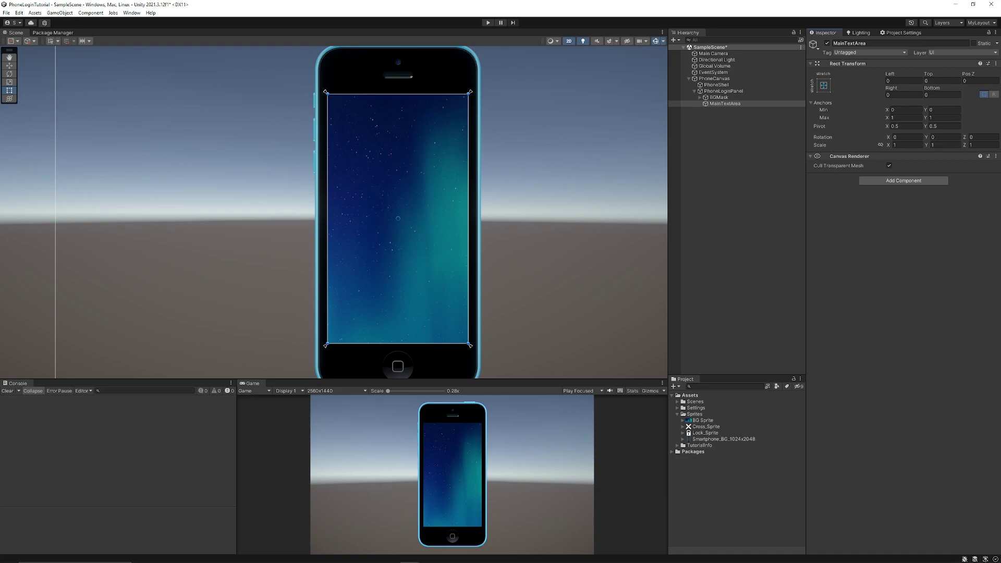
pyautogui.rightClick(736, 104)
# Add a LockIcon image under MainTextArea using the Lock_Sprite.
pyautogui.moveTo(805, 262)
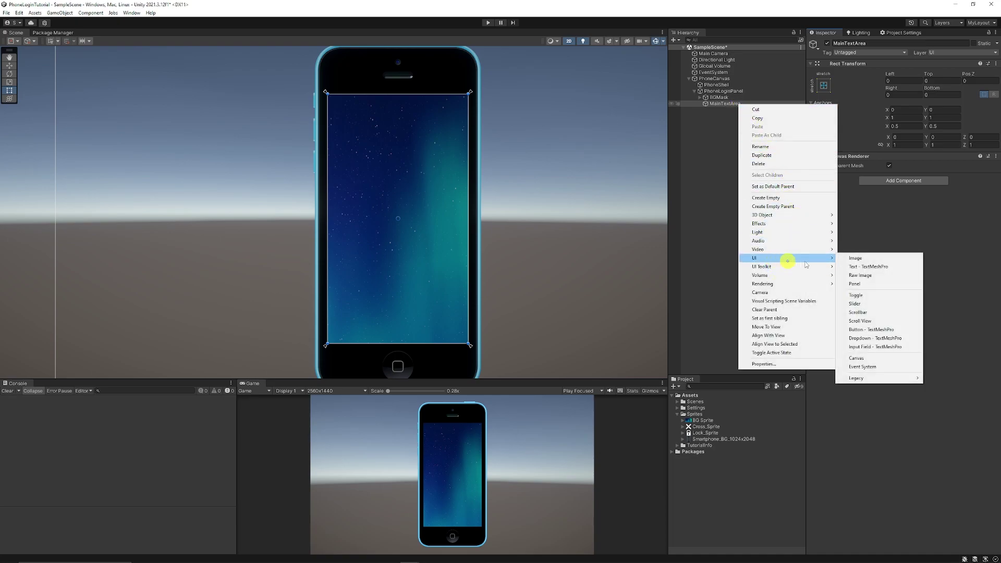
pyautogui.click(860, 260)
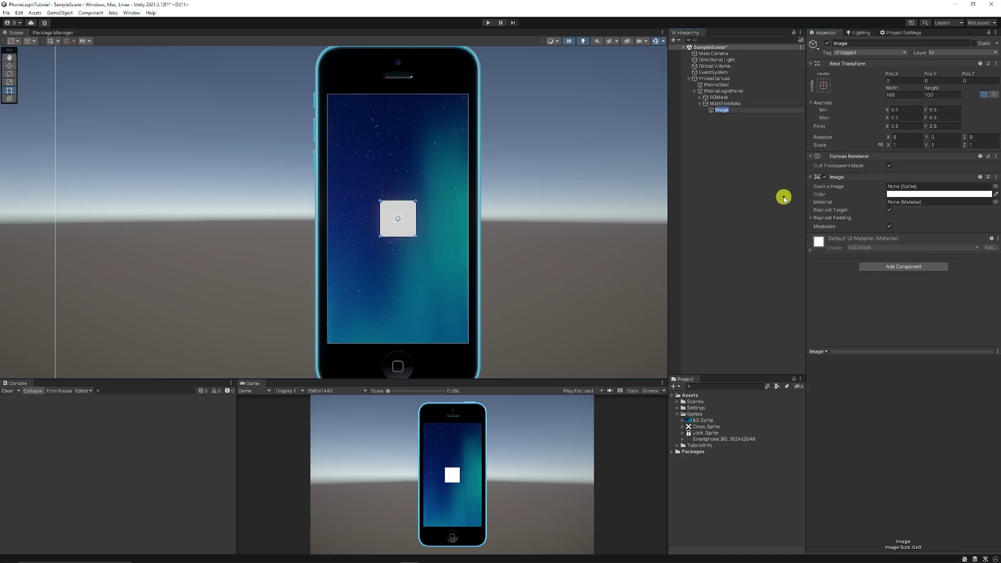
pyautogui.write('LockIcon')
pyautogui.press('Return')
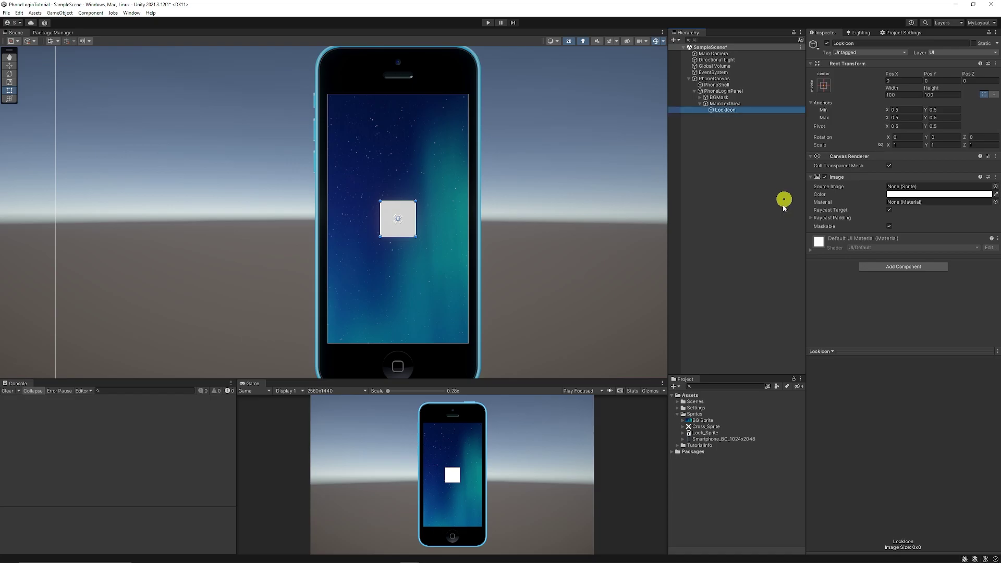
pyautogui.moveTo(700, 433); pyautogui.dragTo(922, 189)
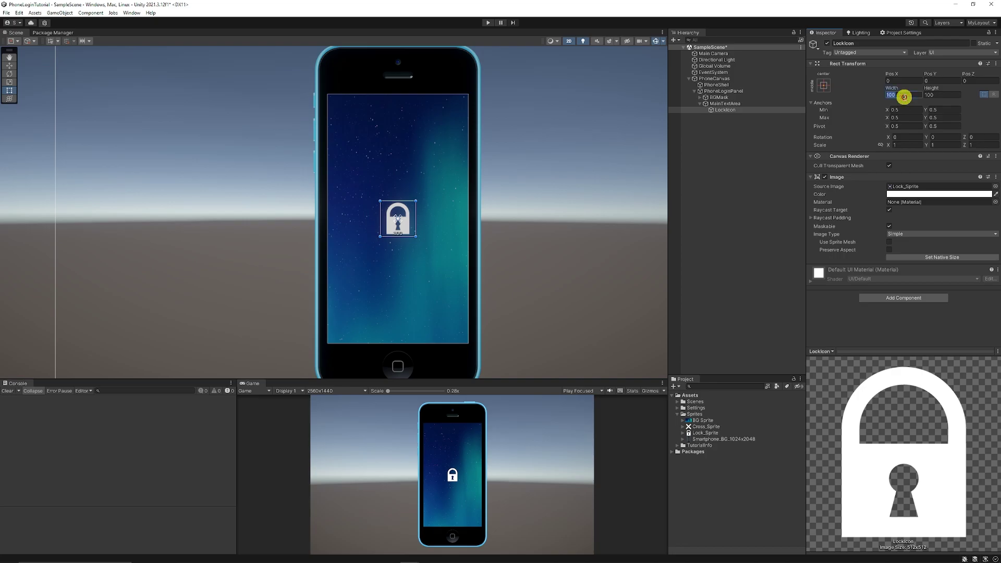
# Size LockIcon to 25×25 and place it centred near the top of the phone screen.
pyautogui.write('25')
pyautogui.press('Tab')
pyautogui.write('25')
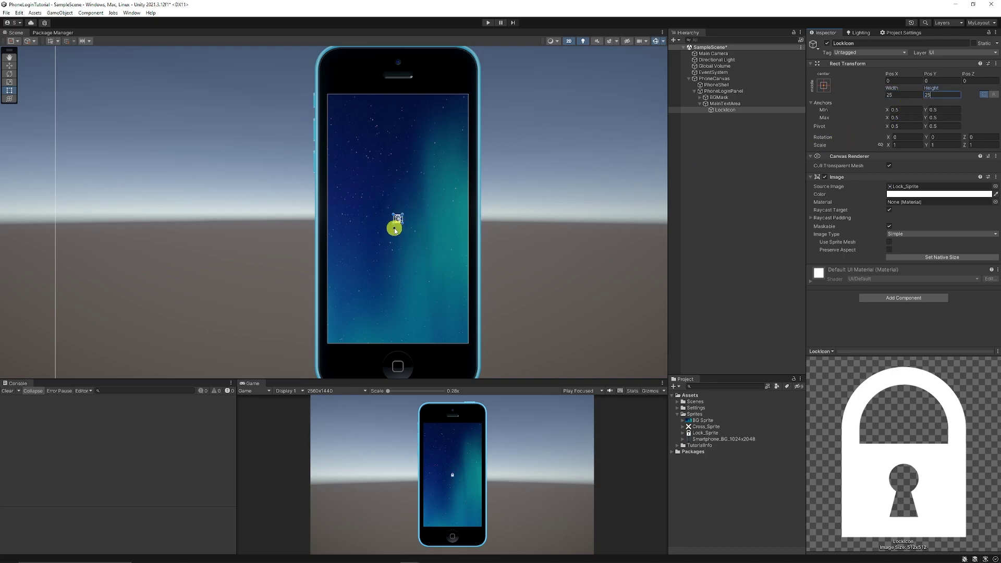
pyautogui.moveTo(394, 230); pyautogui.dragTo(401, 173)
pyautogui.scroll(5, 401, 173)
pyautogui.moveTo(436, 99); pyautogui.dragTo(449, 279, button='middle')
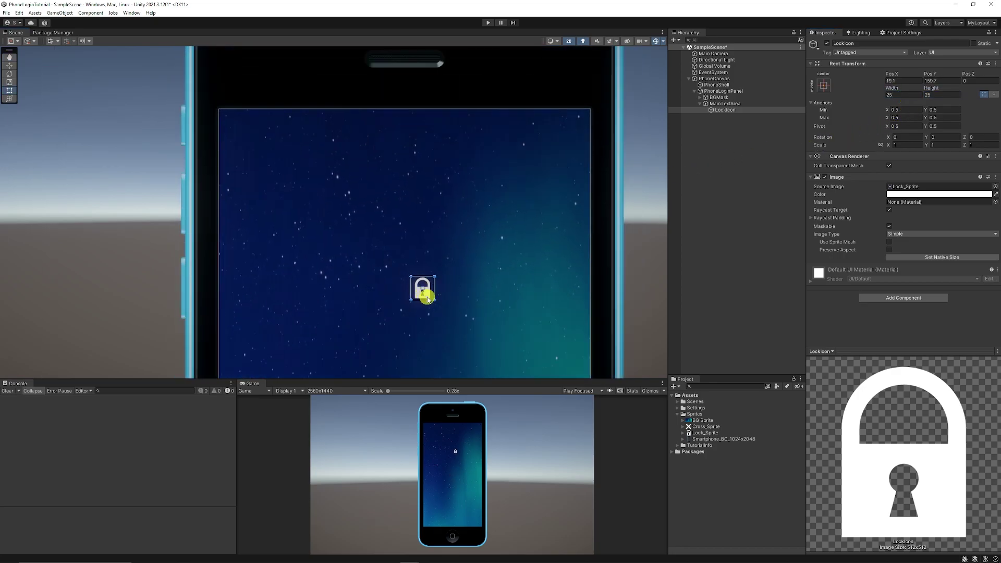
pyautogui.moveTo(427, 299); pyautogui.dragTo(412, 151)
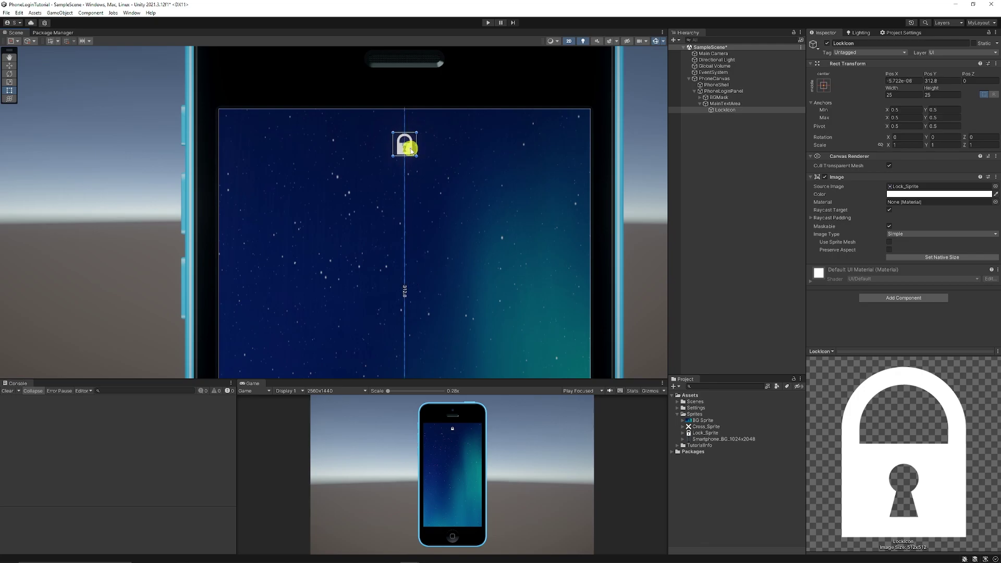
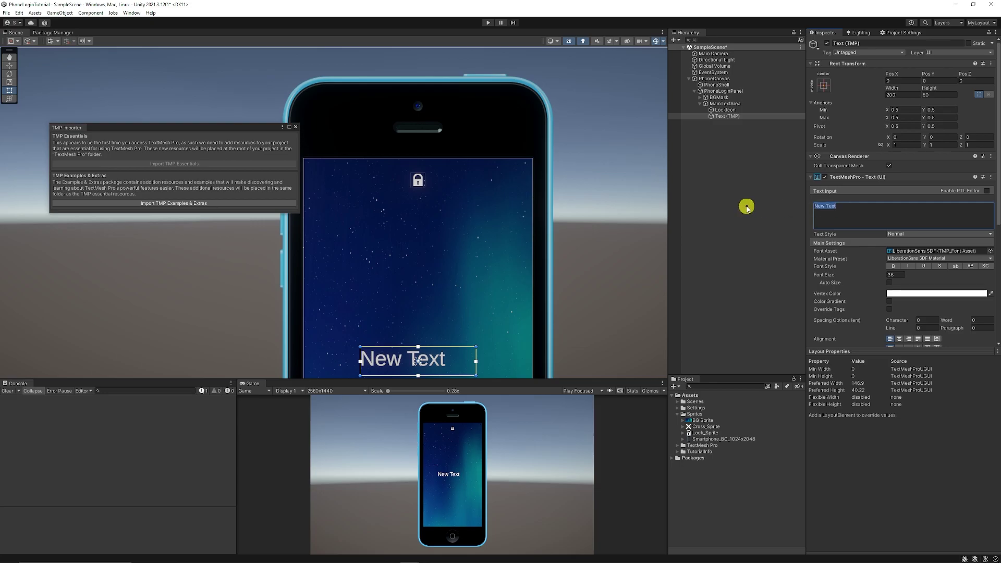
# Make the label read 'Enter Passcode' below the lock icon at font size 25, closing the TMP Importer.
pyautogui.write('Enter Passcode')
pyautogui.moveTo(450, 364); pyautogui.dragTo(480, 249)
pyautogui.click(297, 131)
pyautogui.click(902, 279)
pyautogui.write('25')
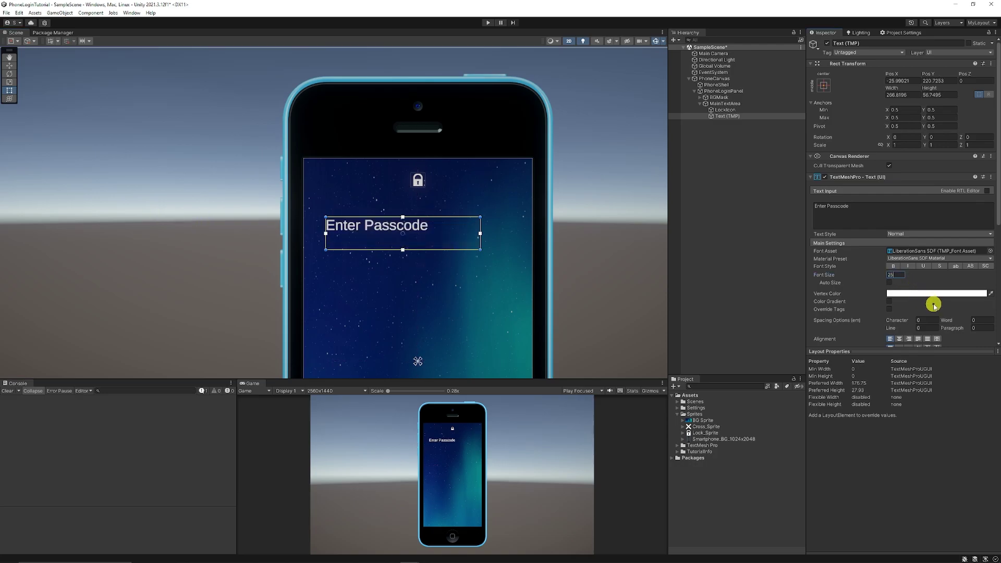
# Start adding a child UI element to the phone canvas.
pyautogui.doubleClick(714, 79)
pyautogui.rightClick(732, 92)
pyautogui.moveTo(771, 246)
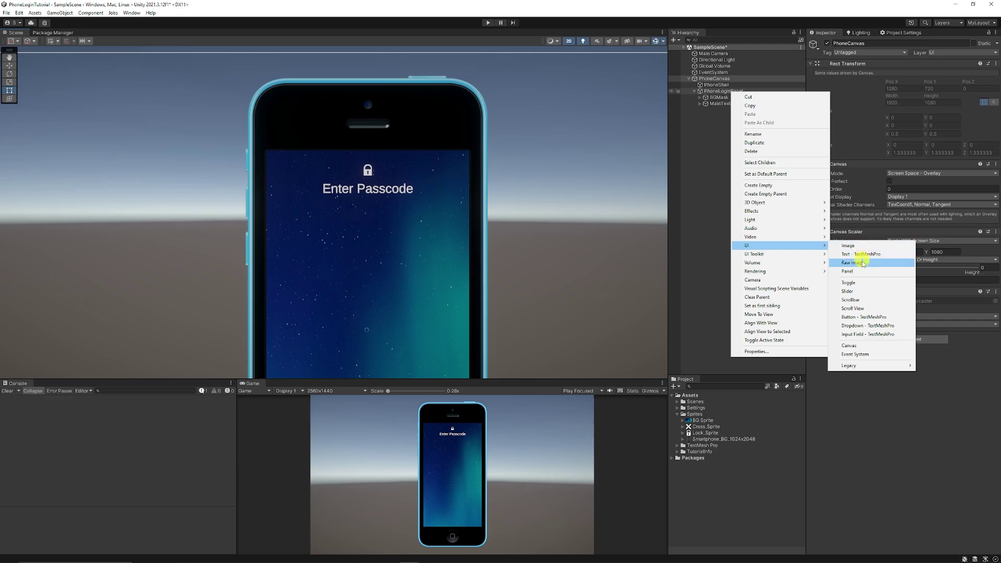
# Add a TextMeshPro button and place it near the bottom of the phone screen.
pyautogui.click(867, 317)
pyautogui.moveTo(483, 280); pyautogui.dragTo(447, 155, button='middle')
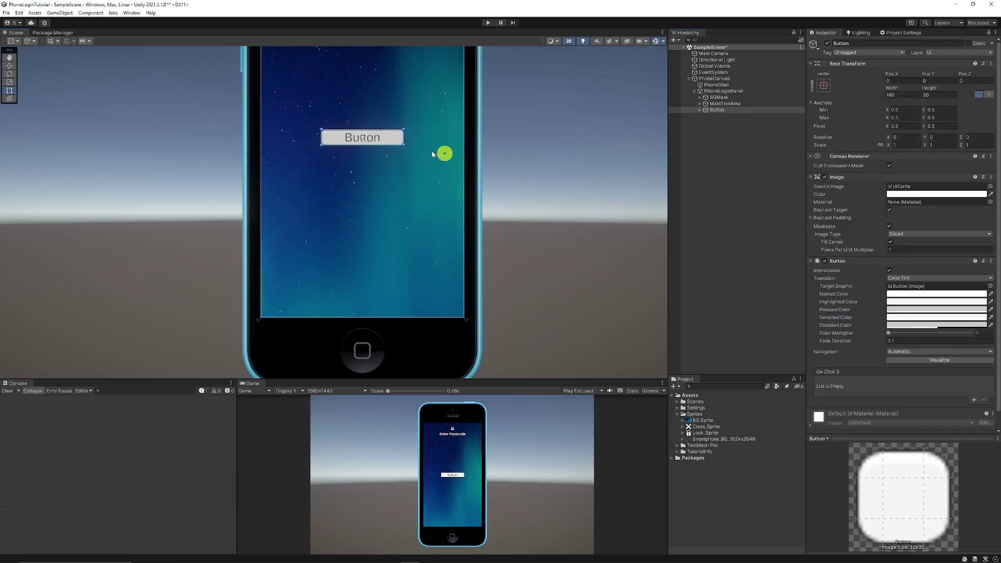
pyautogui.moveTo(389, 136); pyautogui.dragTo(395, 307)
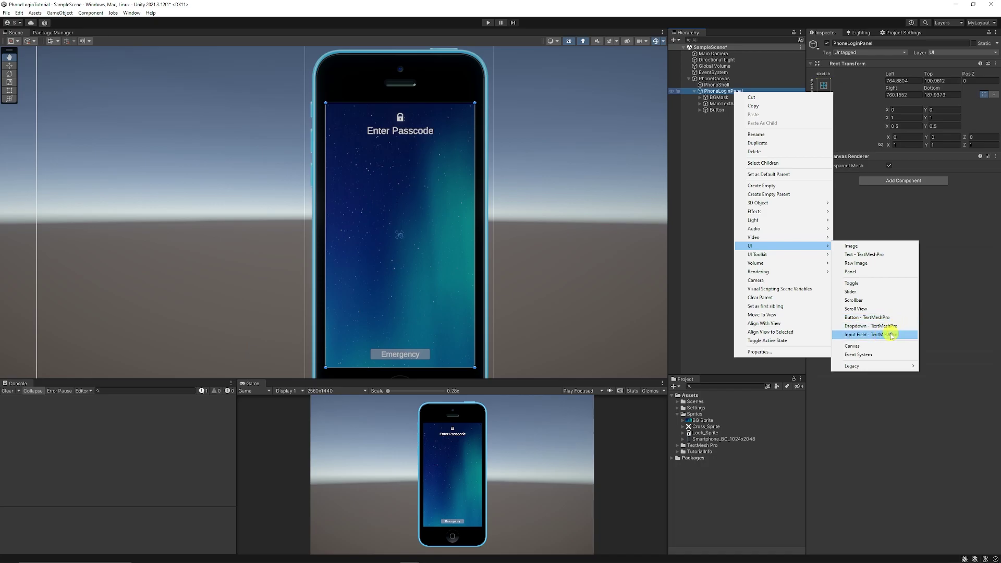
# Add a TextMeshPro input field named KeyInputField just below the Enter Passcode title.
pyautogui.click(887, 335)
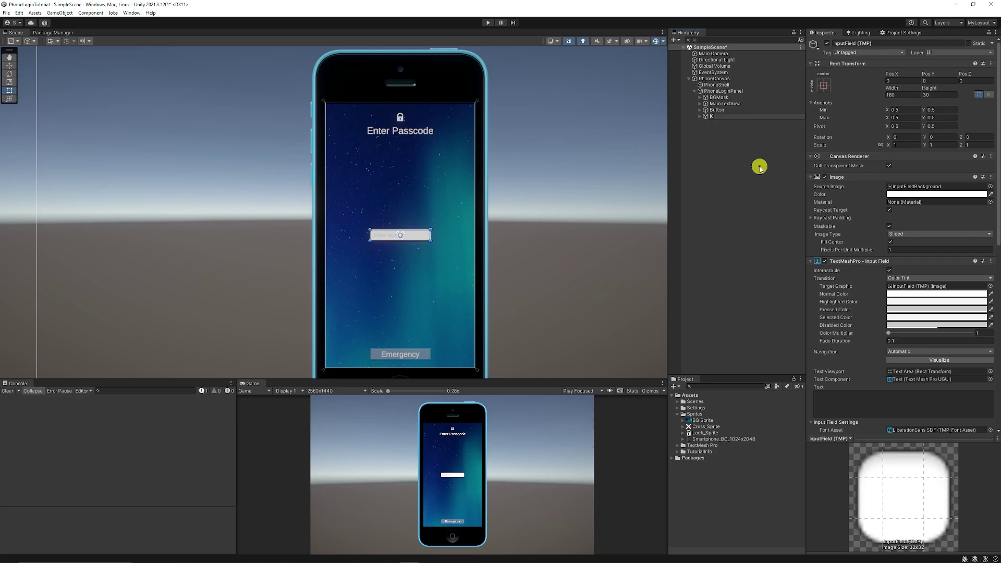
pyautogui.write('KeyInputField')
pyautogui.press('Return')
pyautogui.moveTo(414, 240); pyautogui.dragTo(452, 158)
pyautogui.scroll(2, 452, 158)
pyautogui.moveTo(324, 143); pyautogui.dragTo(369, 161, button='middle')
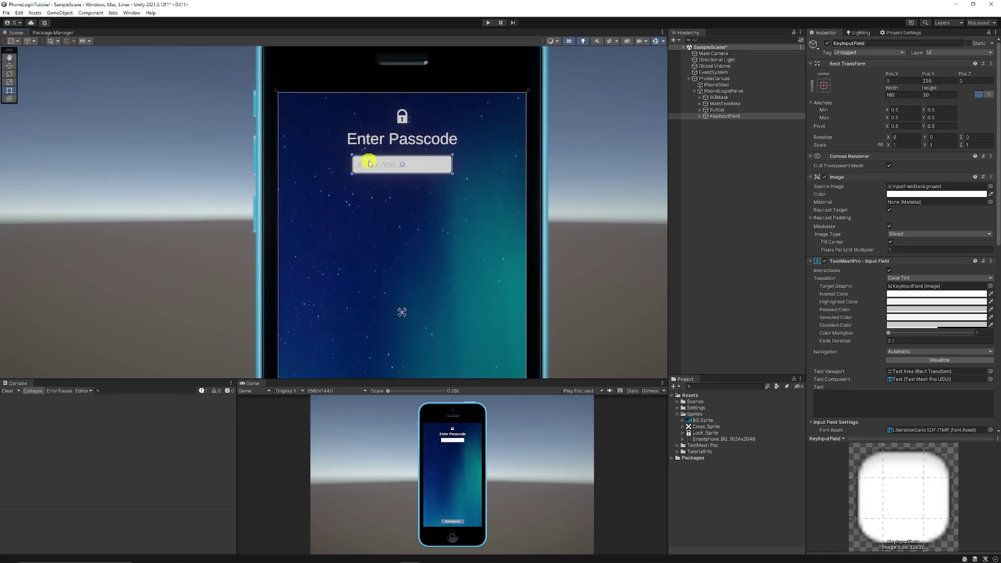
# Delete the input field's Placeholder and centre its text at font size 20.
pyautogui.click(699, 118)
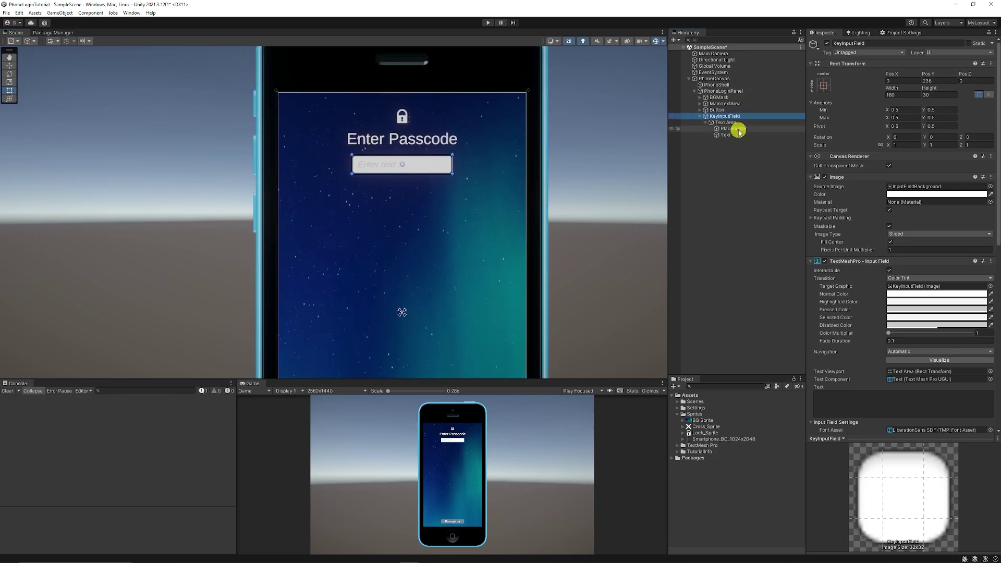
pyautogui.click(733, 123)
pyautogui.click(727, 128)
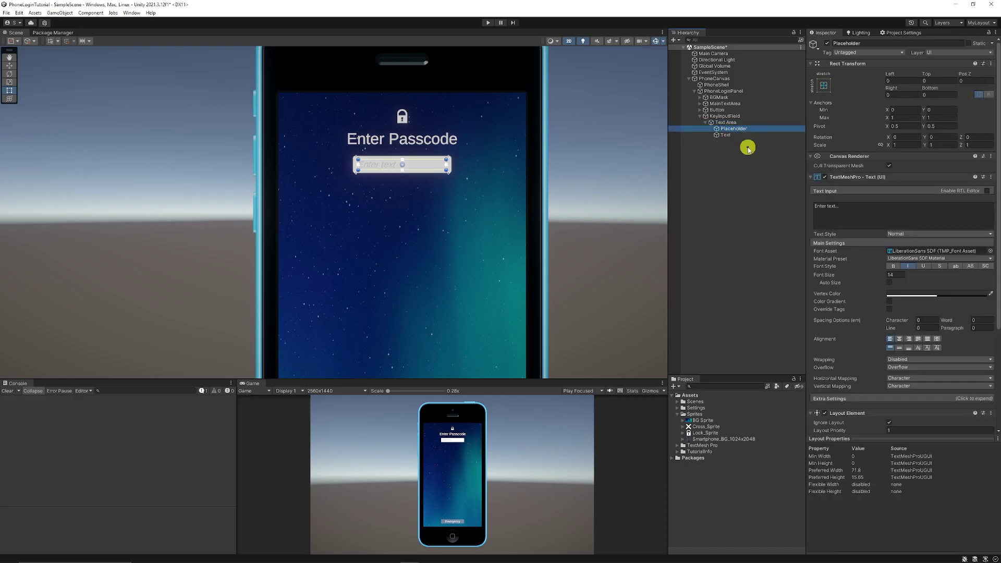
pyautogui.press('Delete')
pyautogui.click(727, 129)
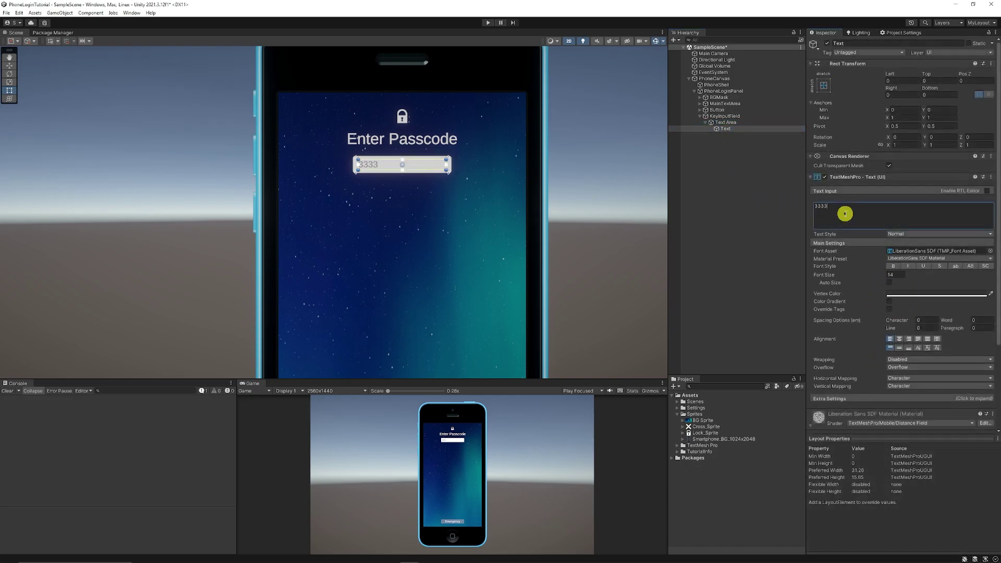
pyautogui.click(899, 339)
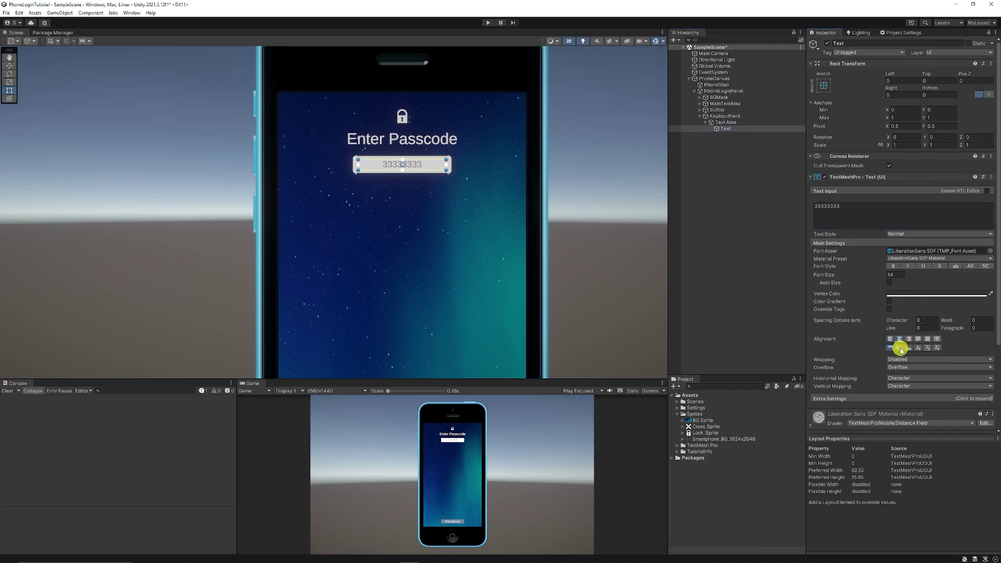
pyautogui.click(900, 348)
pyautogui.click(848, 274)
pyautogui.write('20')
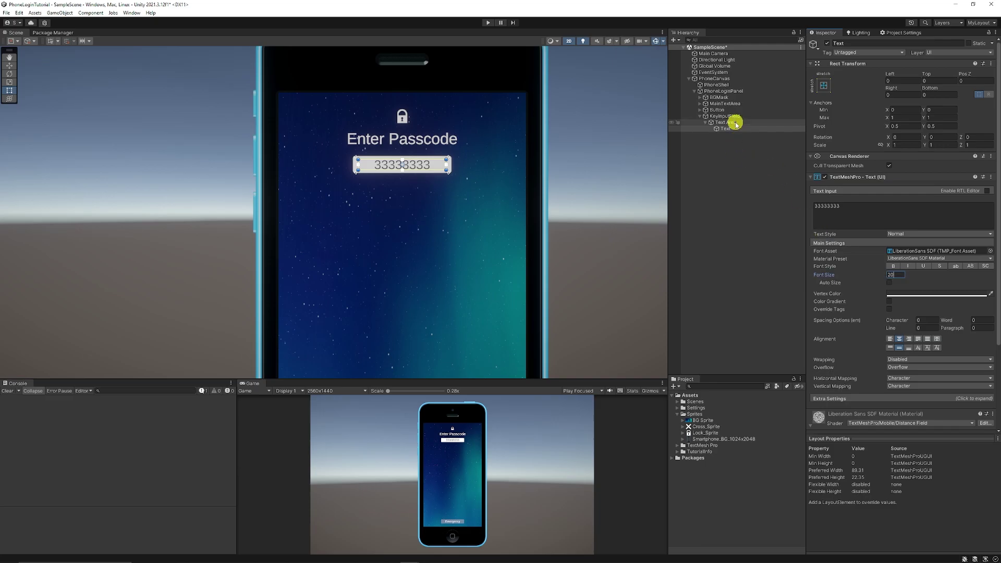
# Hide KeyInputField's white background image and make its text white.
pyautogui.click(731, 116)
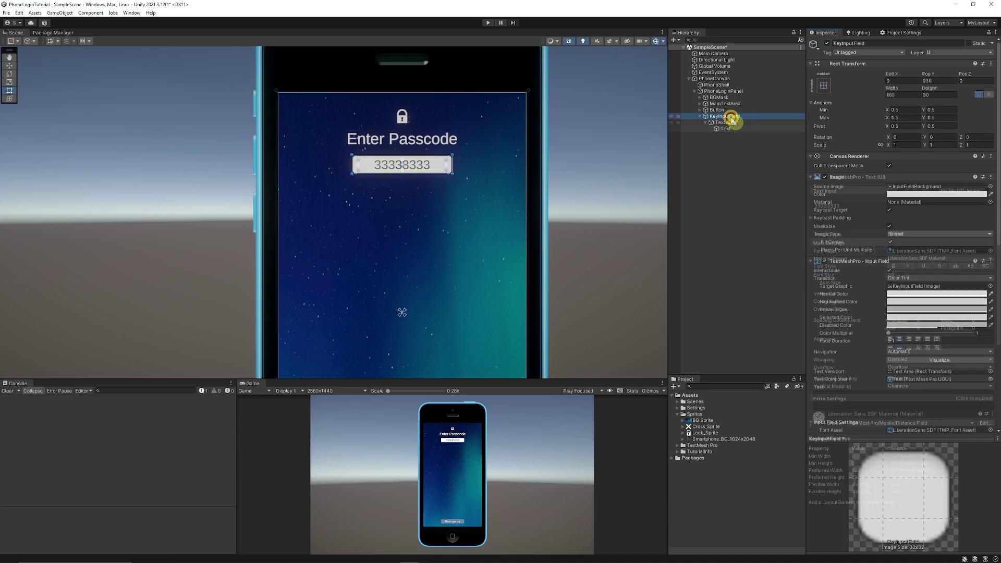
pyautogui.click(825, 177)
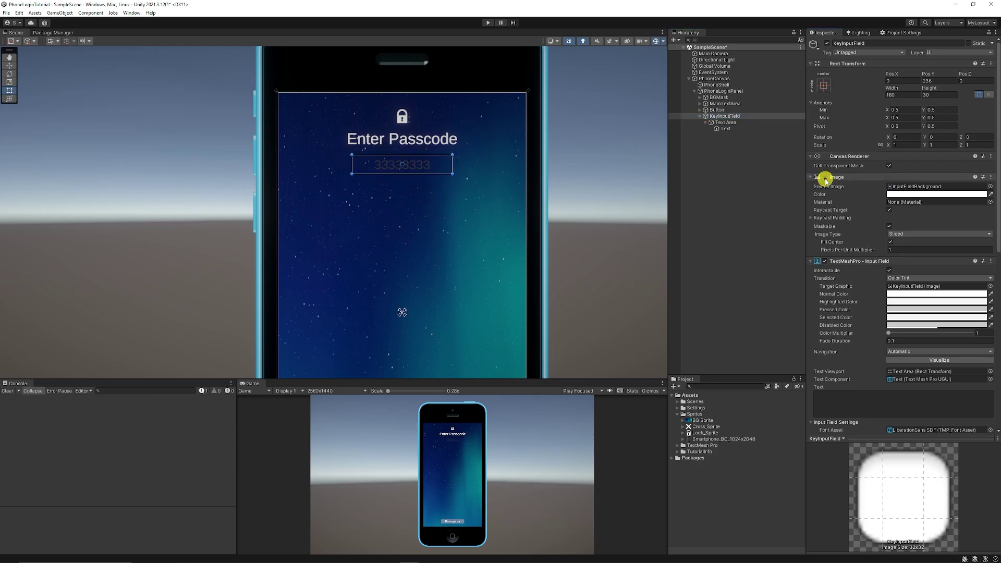
pyautogui.click(725, 129)
pyautogui.click(904, 294)
pyautogui.moveTo(952, 345); pyautogui.dragTo(840, 287)
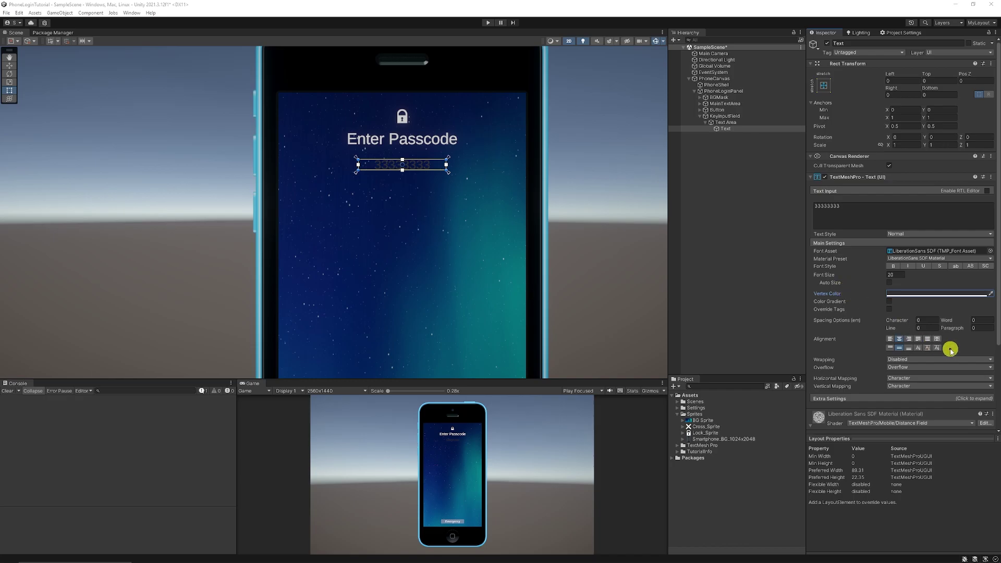
pyautogui.click(987, 285)
pyautogui.click(734, 244)
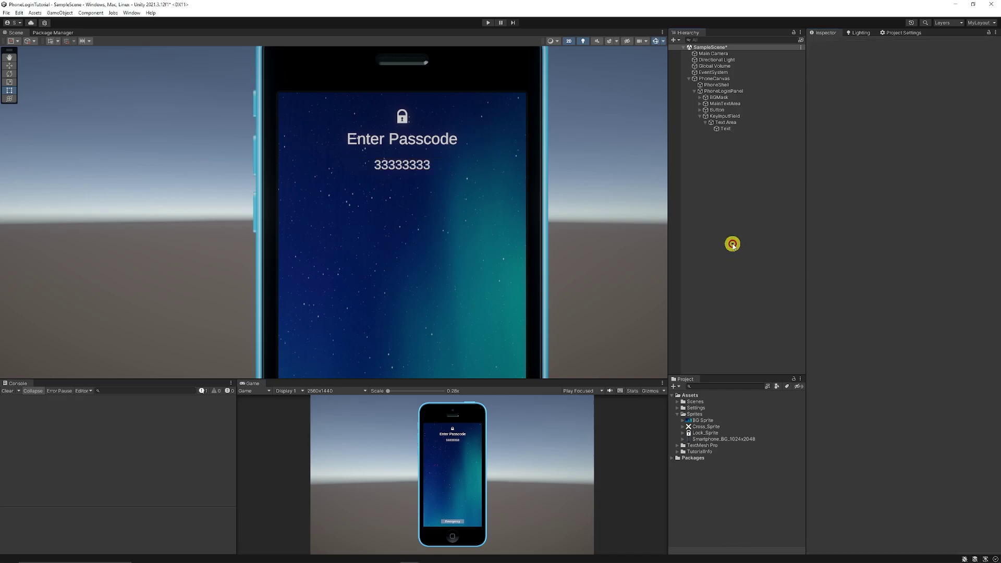
pyautogui.scroll(-1, 520, 191)
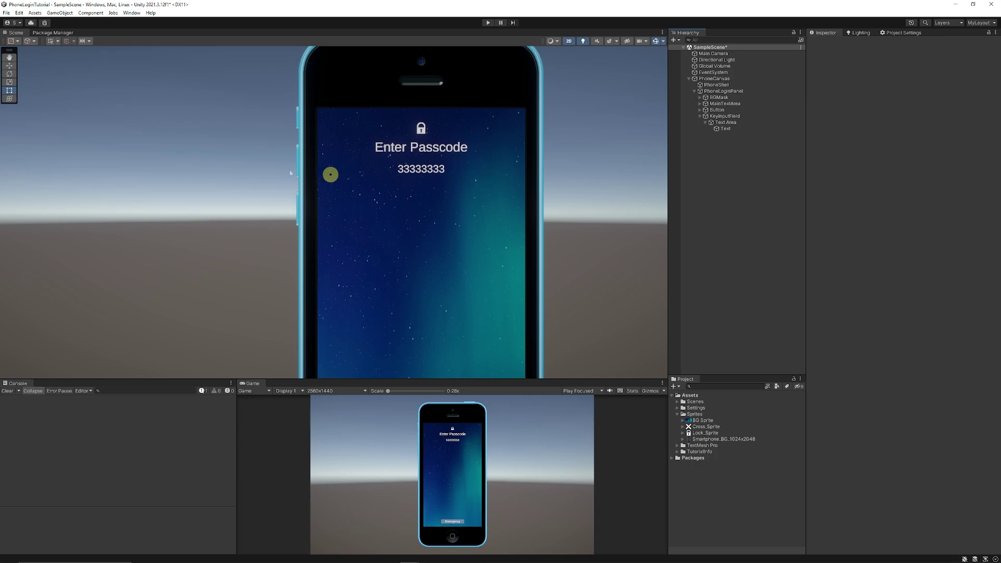
pyautogui.click(701, 116)
# Add a UI Panel named KeyContainer under PhoneLoginPanel.
pyautogui.rightClick(723, 92)
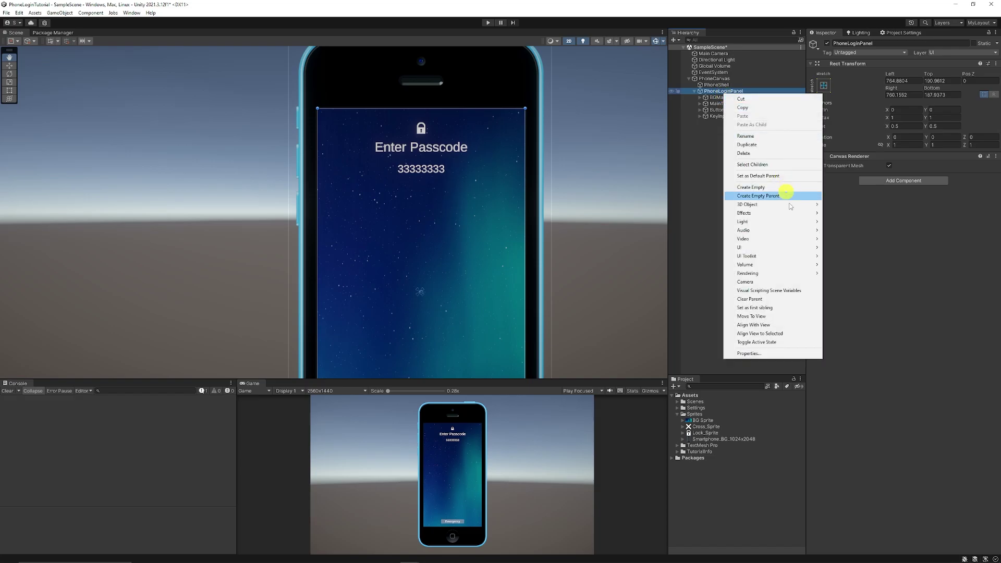
pyautogui.moveTo(785, 247)
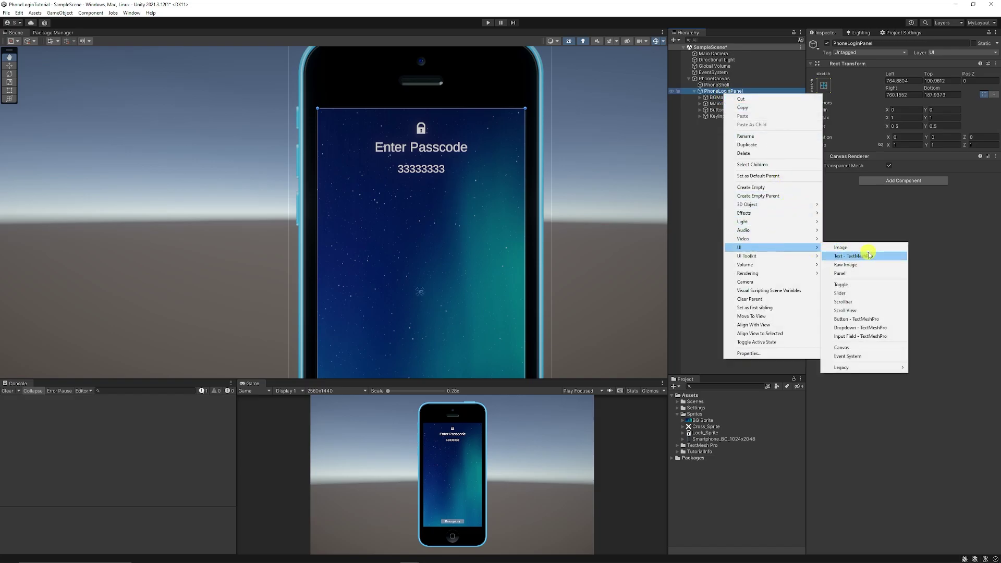
pyautogui.click(840, 274)
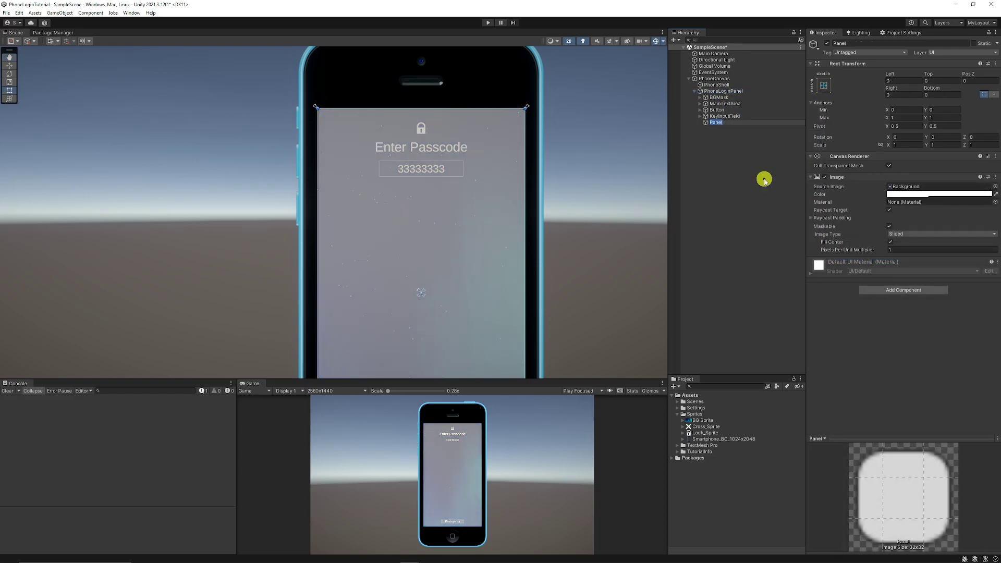
pyautogui.write('KeyContainer')
pyautogui.press('Return')
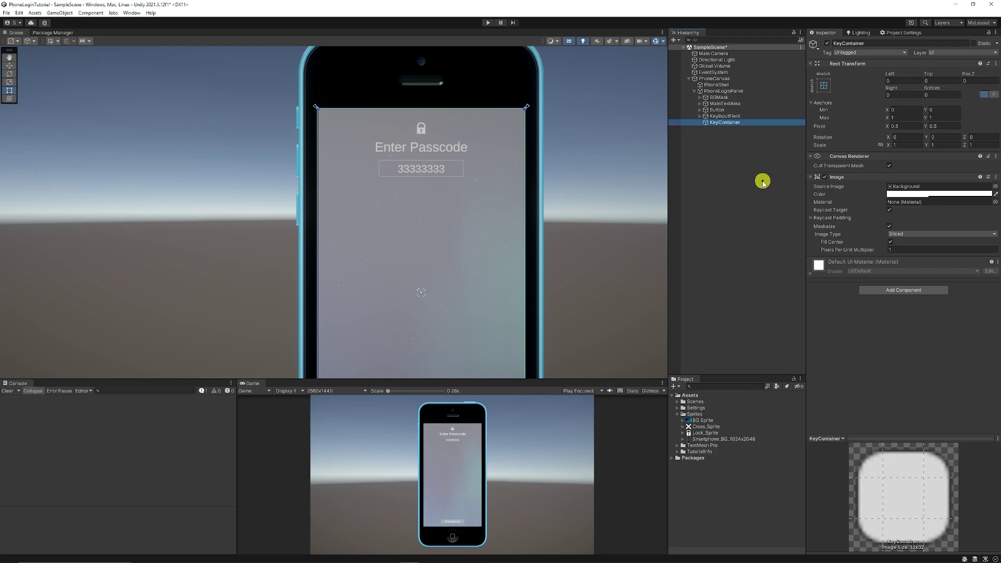
# Replace KeyContainer's Image component with a Grid Layout Group.
pyautogui.click(996, 176)
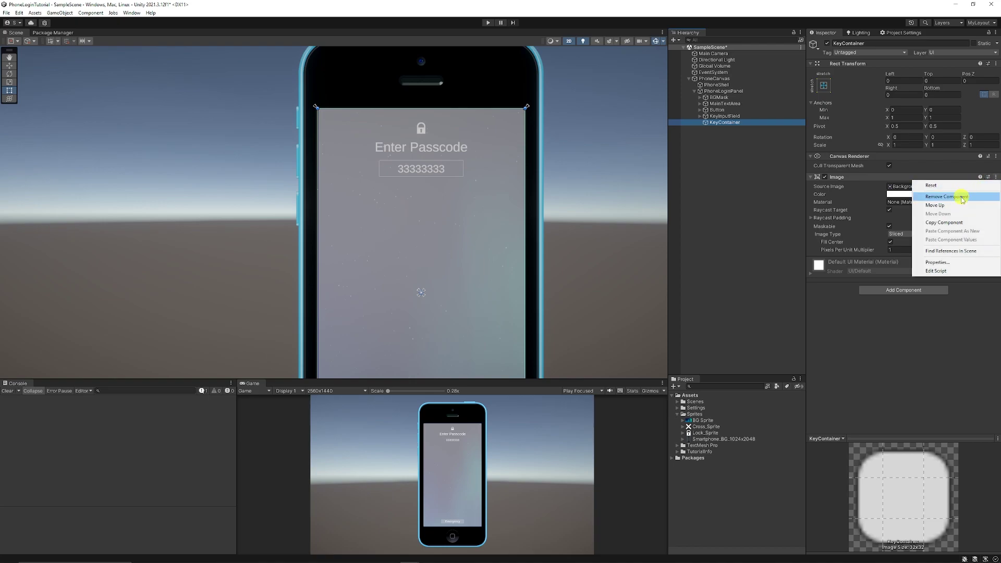
pyautogui.click(962, 197)
pyautogui.click(901, 180)
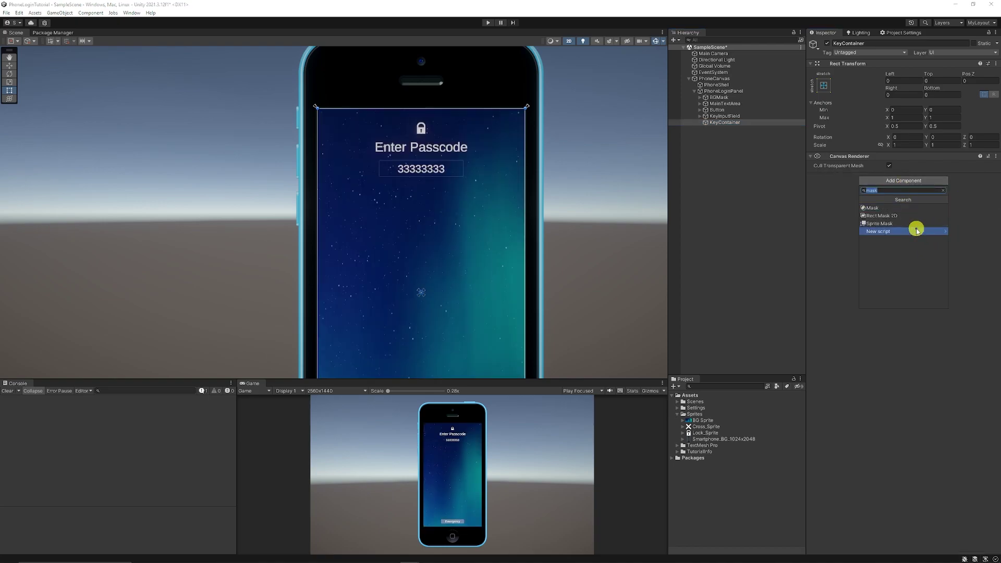
pyautogui.write('grid')
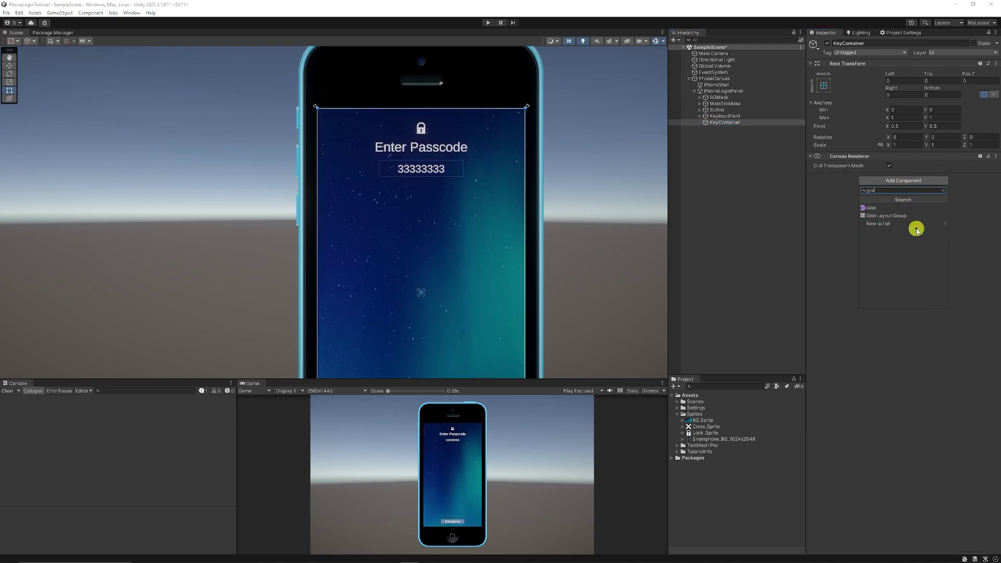
pyautogui.click(914, 216)
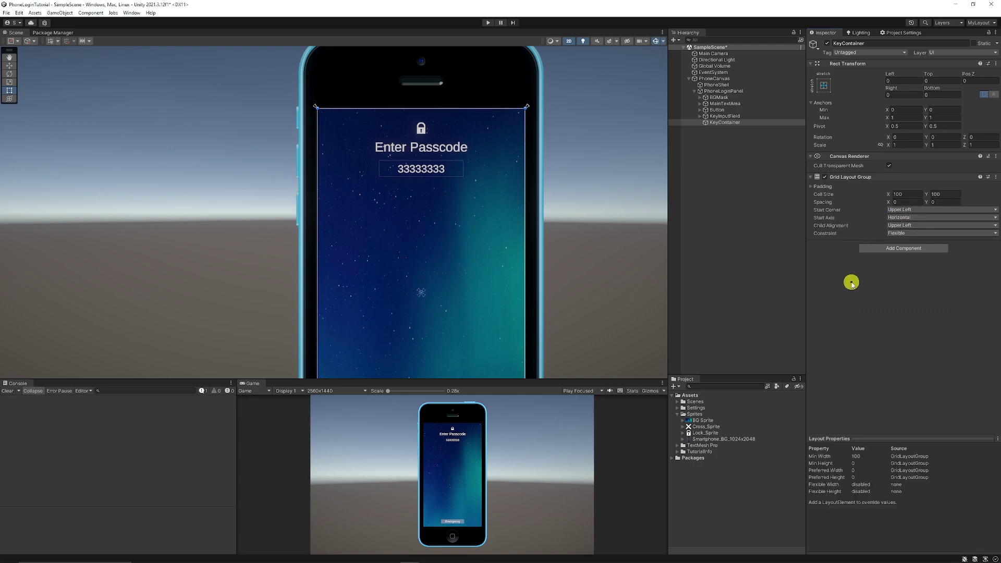
pyautogui.scroll(-4, 584, 259)
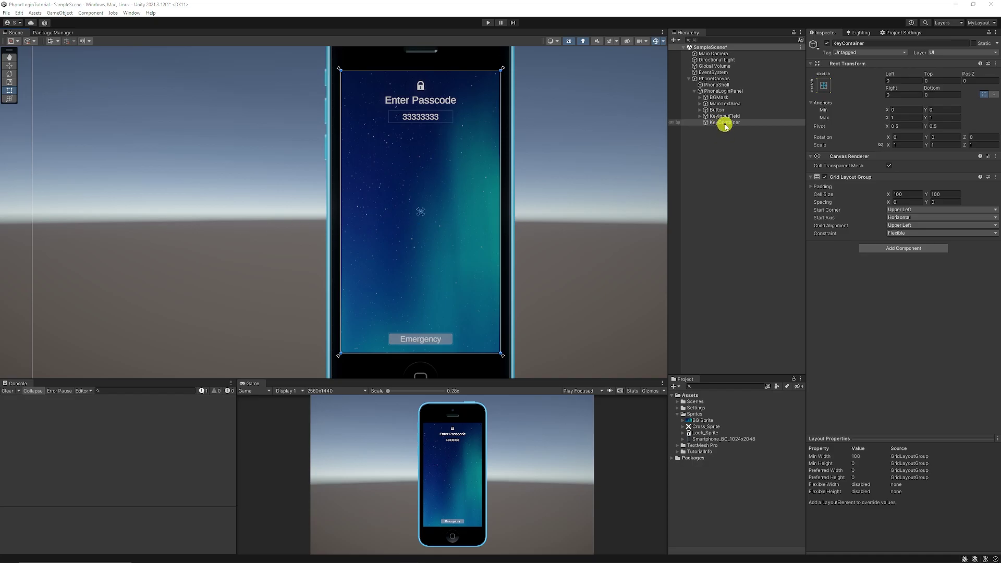
# Add a TextMeshPro button inside KeyContainer and give it the round Knob sprite.
pyautogui.rightClick(725, 125)
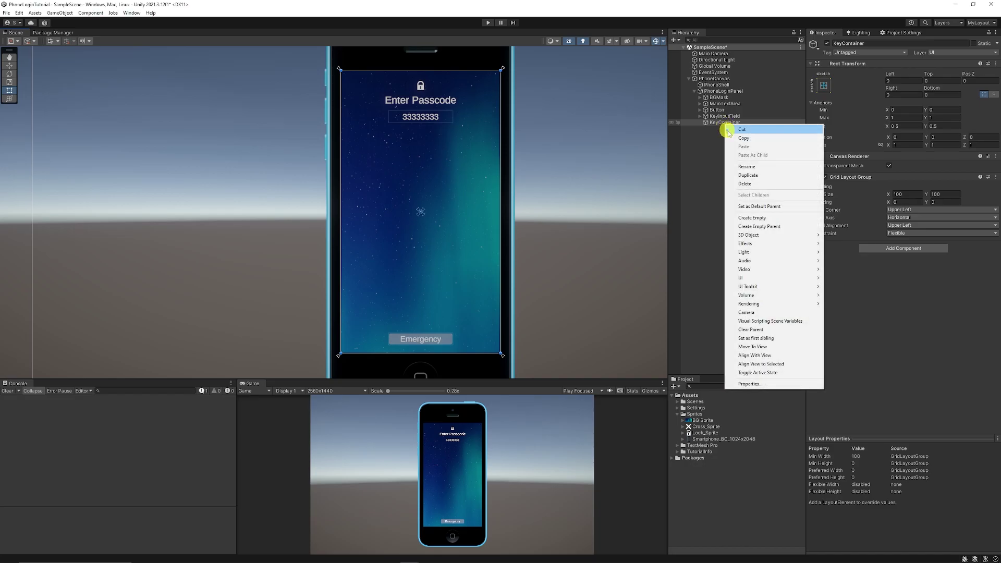
pyautogui.moveTo(760, 278)
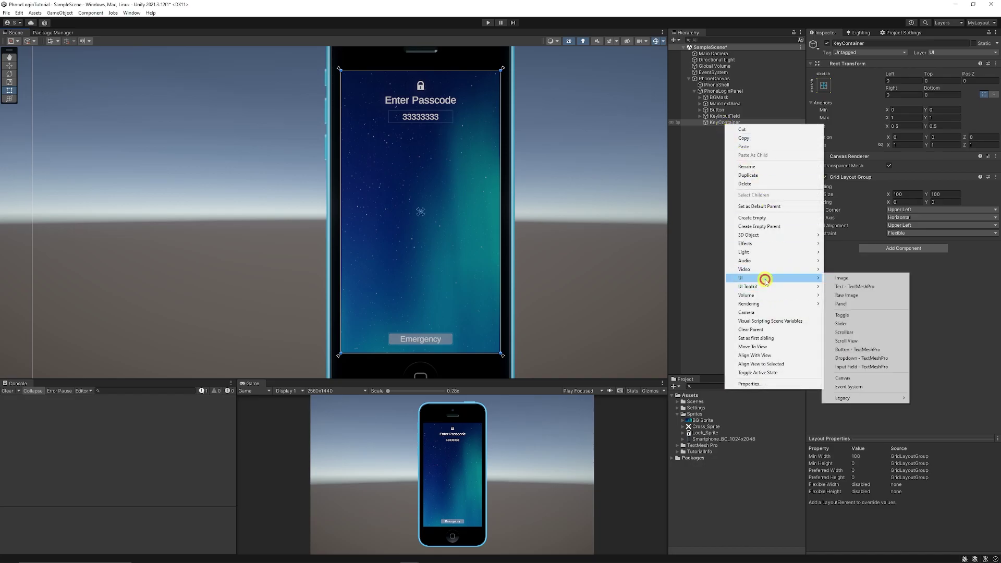
pyautogui.click(872, 351)
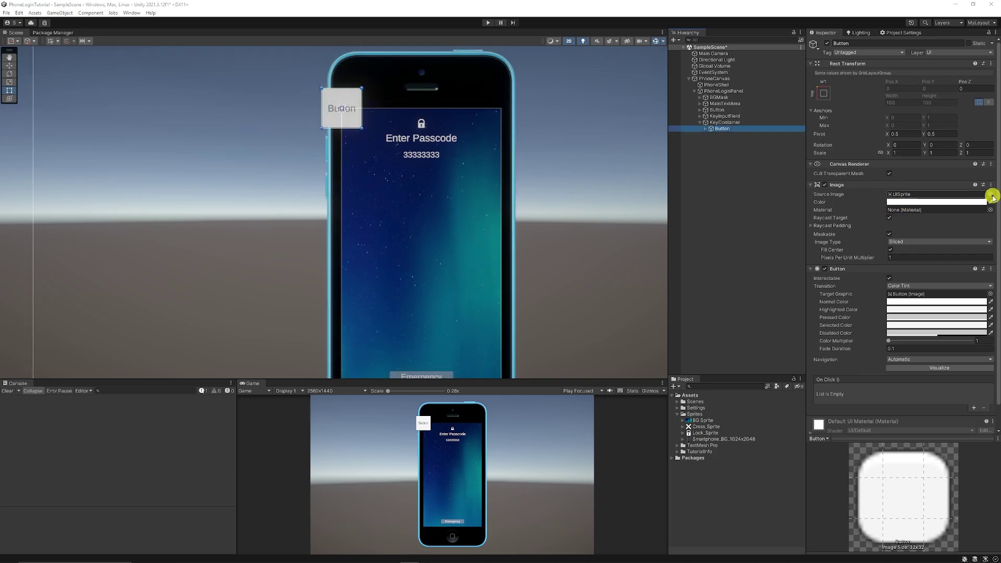
pyautogui.click(990, 195)
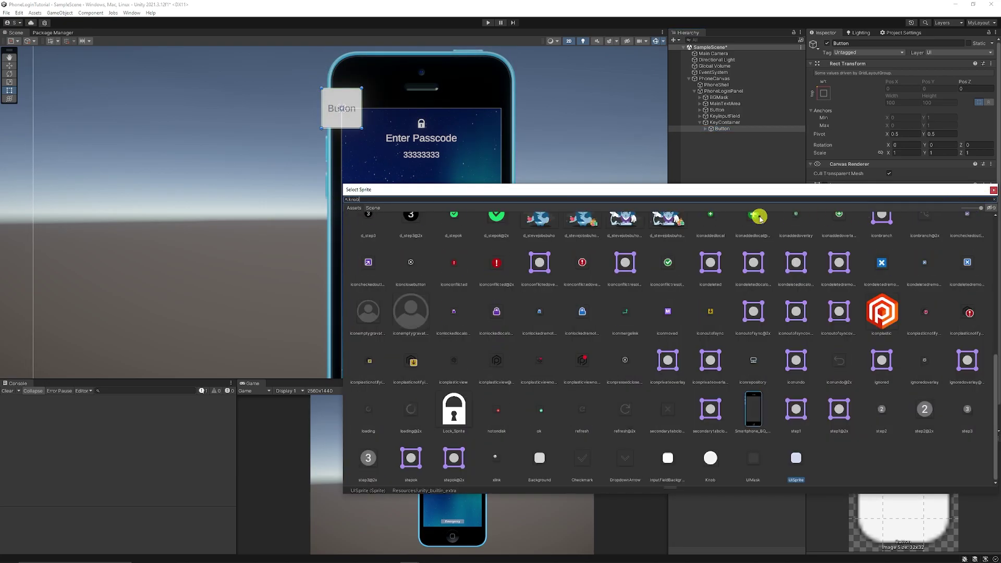
pyautogui.write('knob')
pyautogui.doubleClick(410, 235)
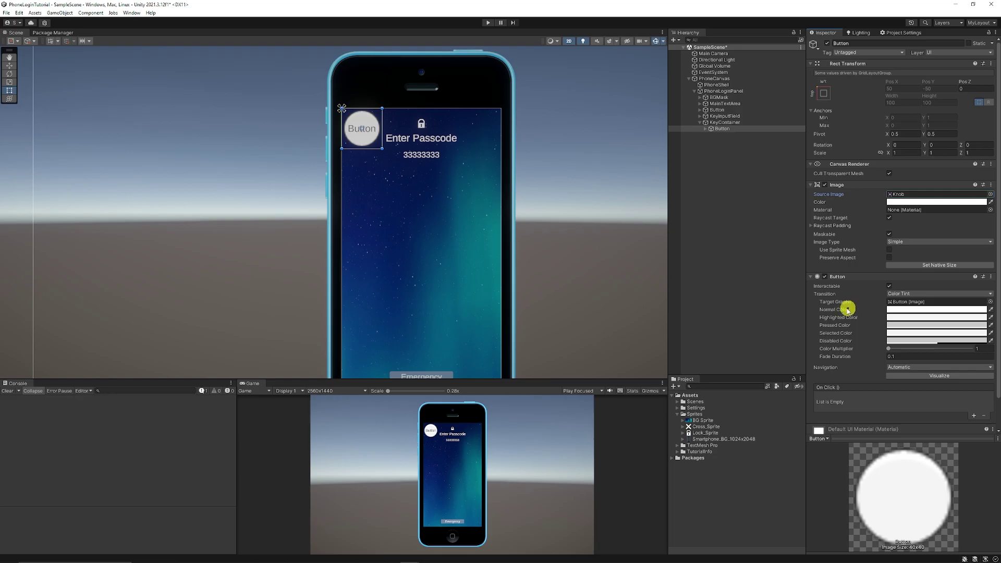
# Set the button's Normal Color to cyan with alpha 0.3.
pyautogui.click(925, 310)
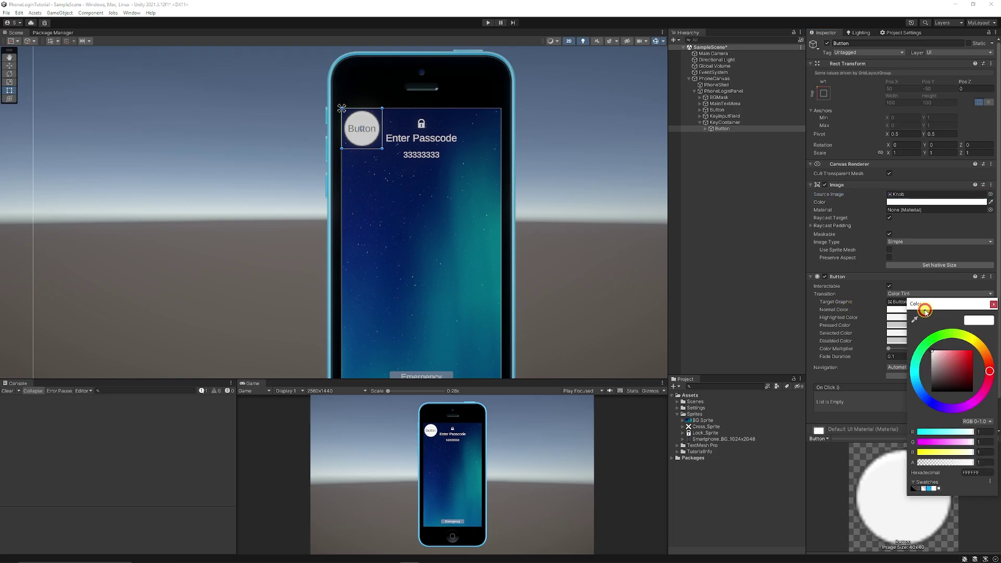
pyautogui.click(918, 371)
pyautogui.click(962, 350)
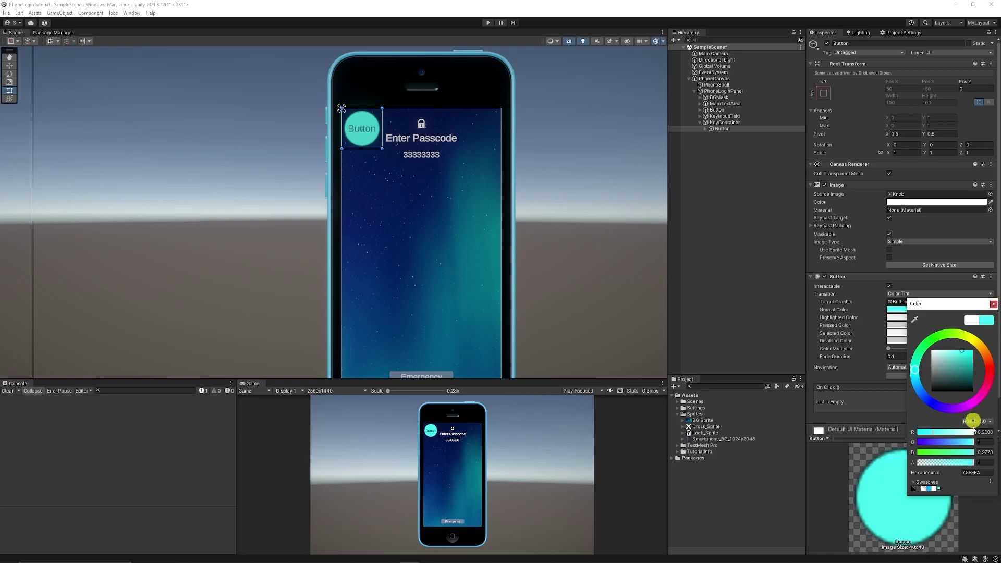
pyautogui.click(989, 463)
pyautogui.write('0.5')
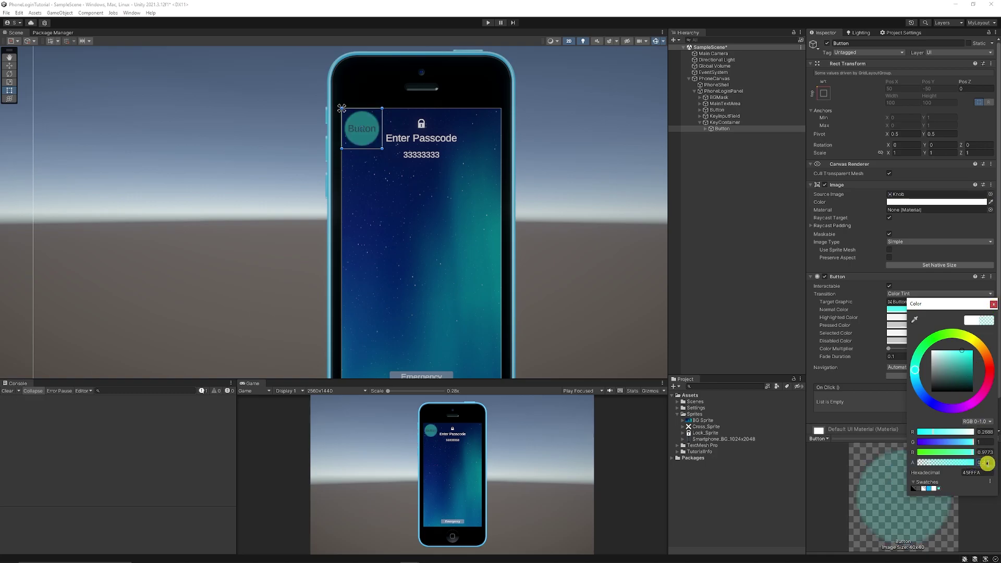
pyautogui.press('BackSpace')
pyautogui.write('3')
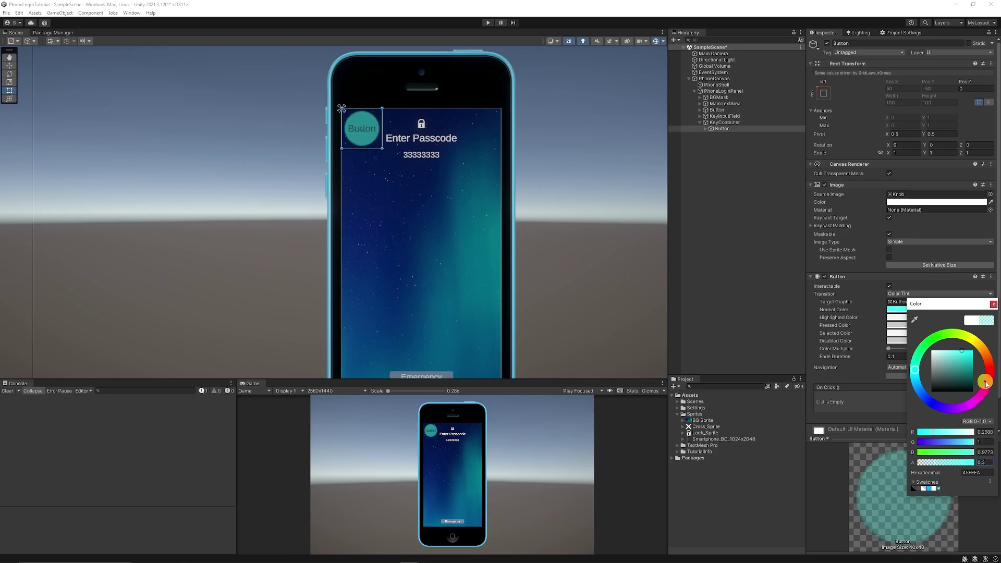
pyautogui.click(994, 305)
pyautogui.click(928, 318)
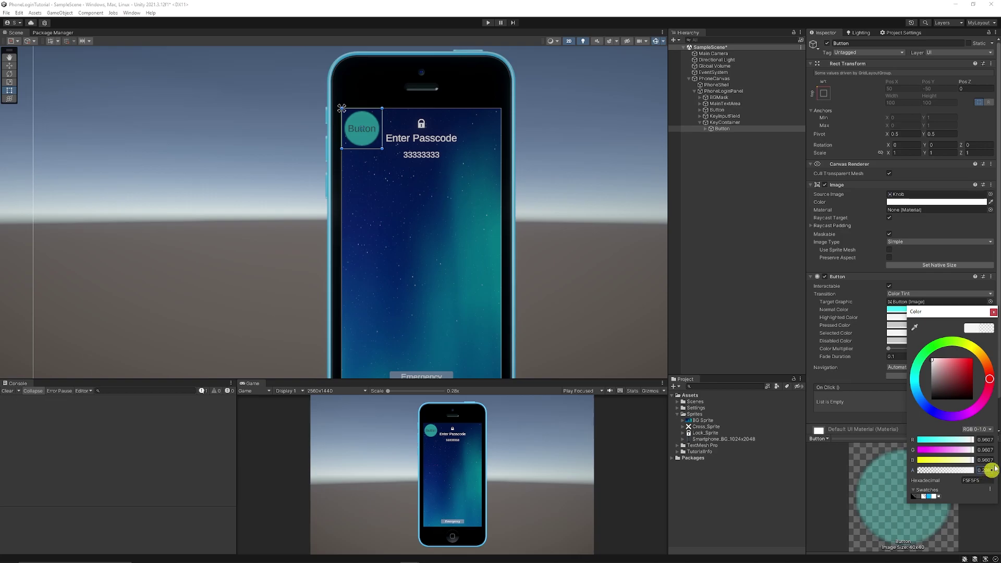
pyautogui.click(994, 312)
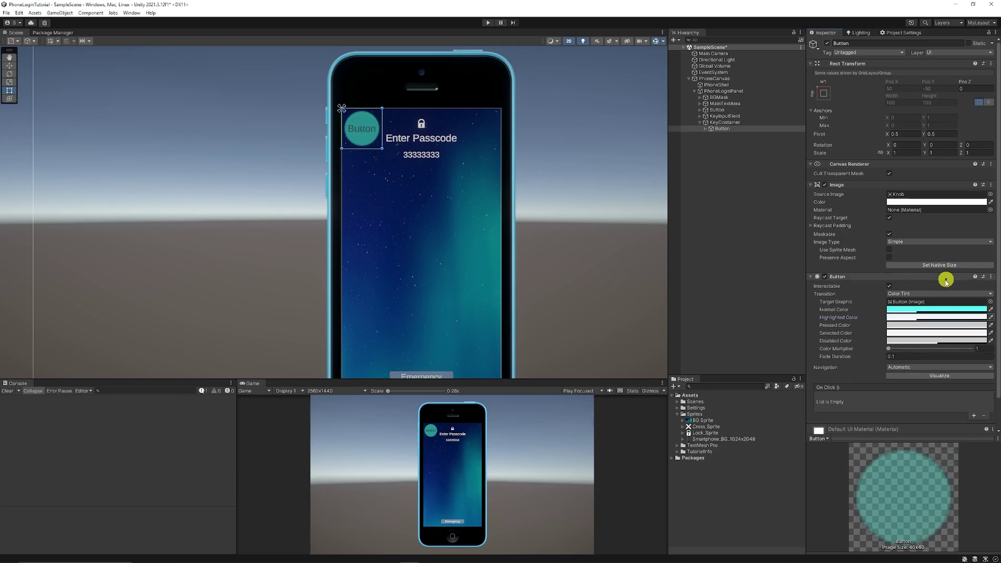
# Label the button 1 at font size 40.
pyautogui.click(705, 129)
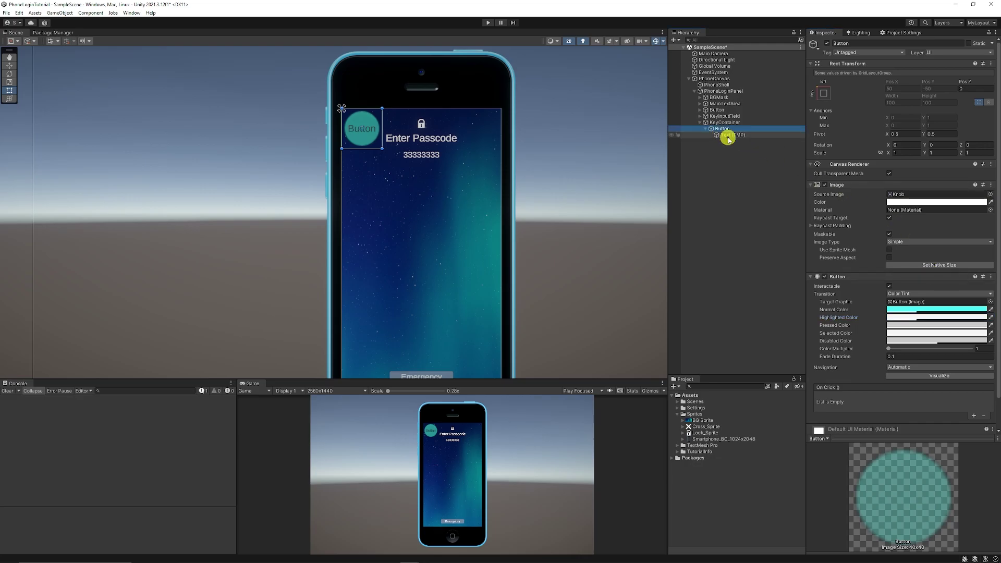
pyautogui.click(728, 137)
pyautogui.click(876, 214)
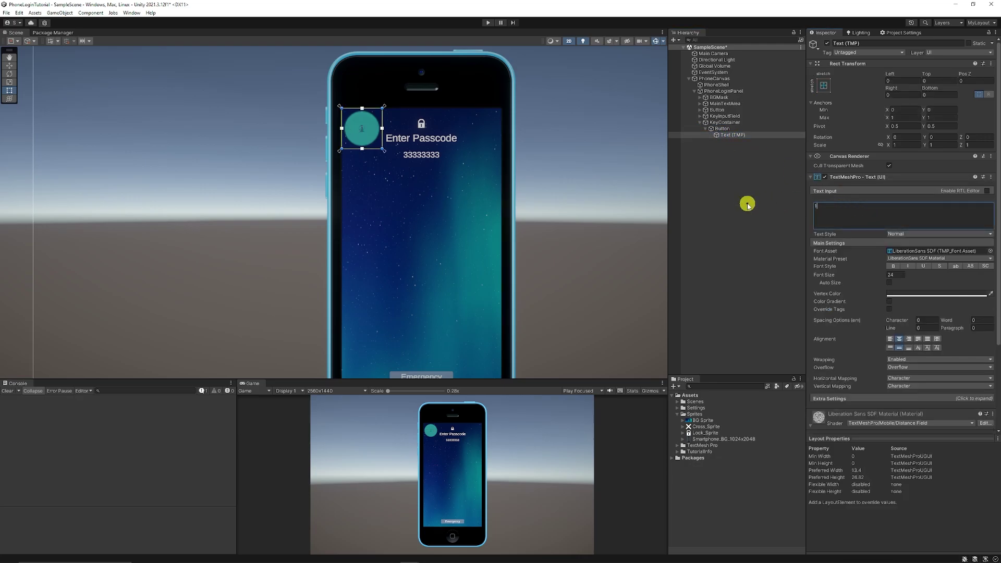
pyautogui.click(894, 275)
pyautogui.write('40')
pyautogui.click(912, 291)
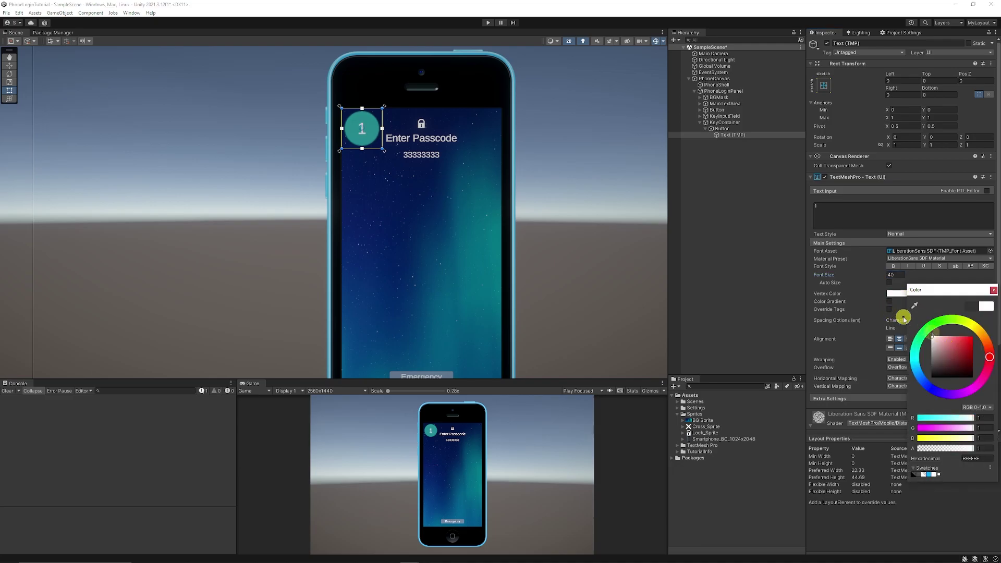
pyautogui.click(995, 294)
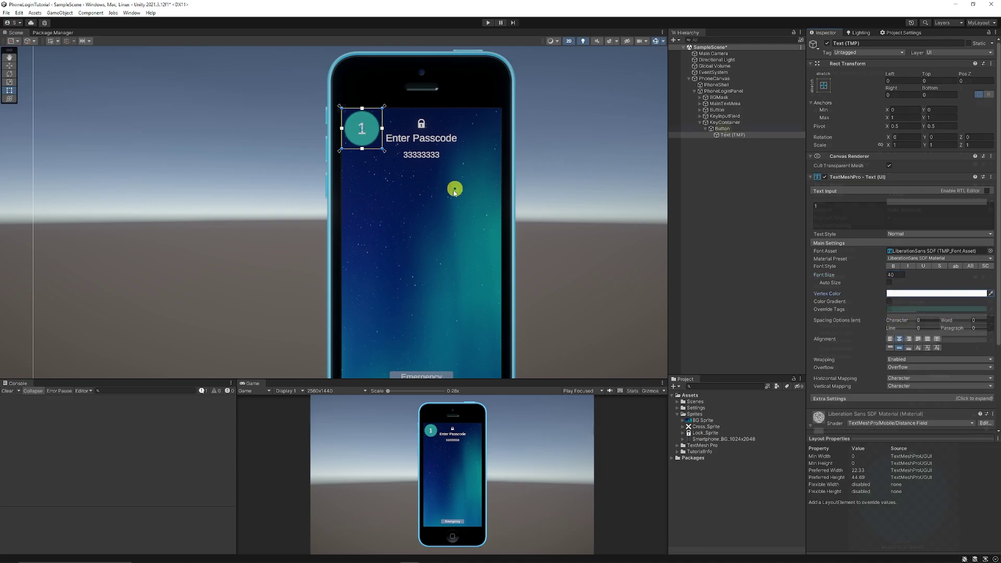
pyautogui.click(722, 129)
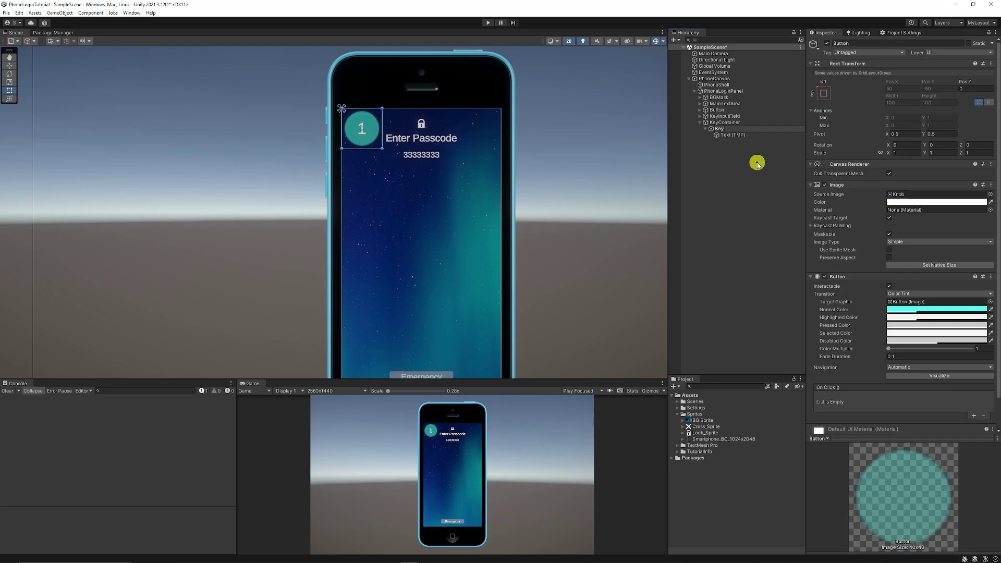
# Name the button Key1 and duplicate it into twelve keys, Key1 through Key1 (11).
pyautogui.press('Return')
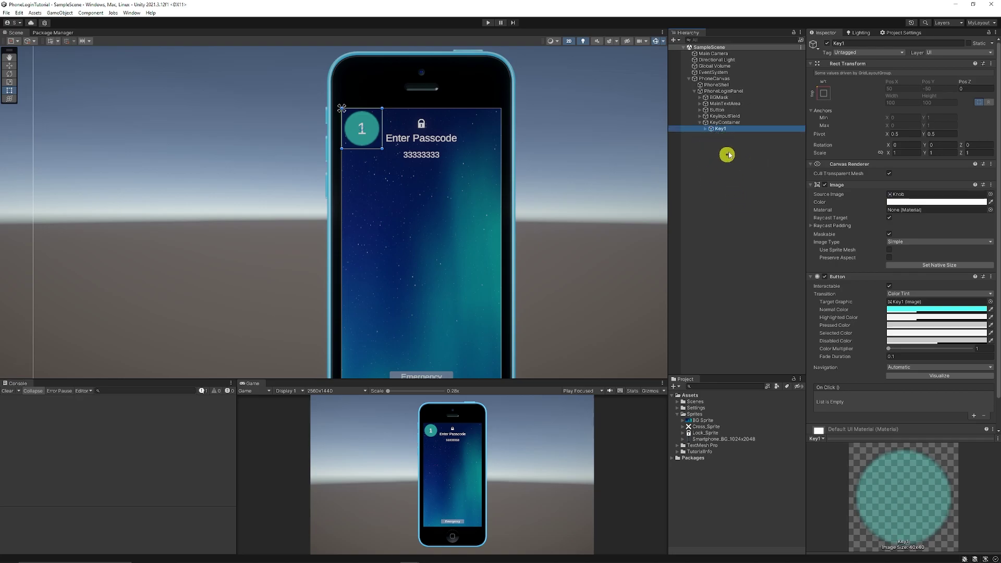
pyautogui.hotkey('ctrl', 'd')
pyautogui.hotkey('ctrl', 'd')
pyautogui.hotkey('ctrl', 'd')
pyautogui.hotkey('ctrl', 'd')
pyautogui.hotkey('ctrl', 'd')
pyautogui.hotkey('ctrl', 'd')
pyautogui.hotkey('ctrl', 'd')
pyautogui.hotkey('ctrl', 'd')
pyautogui.hotkey('ctrl', 'd')
pyautogui.hotkey('ctrl', 'd')
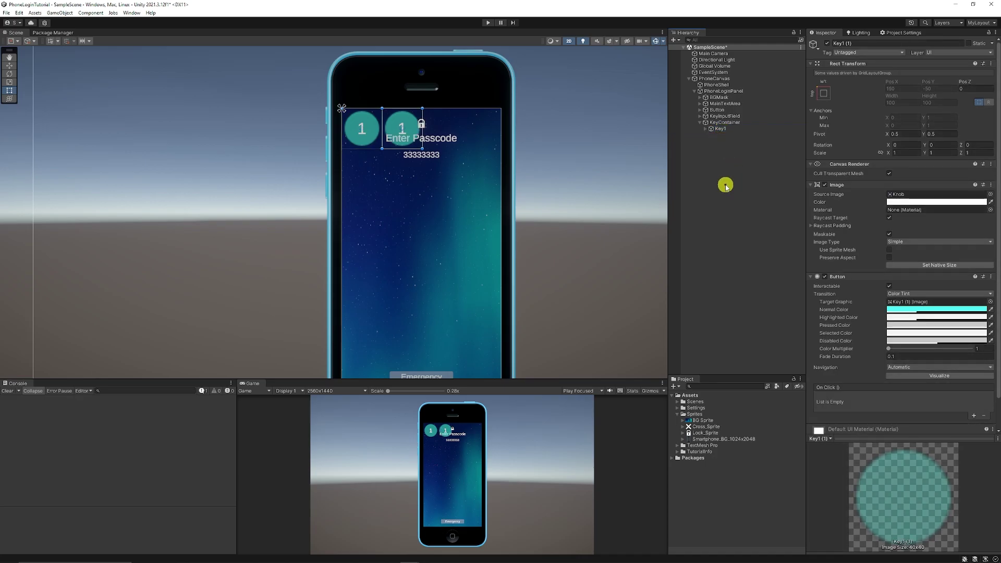
pyautogui.hotkey('ctrl', 'd')
pyautogui.hotkey('ctrl', 'd')
pyautogui.hotkey('ctrl', 'd')
pyautogui.hotkey('ctrl', 'd')
pyautogui.hotkey('ctrl', 'd')
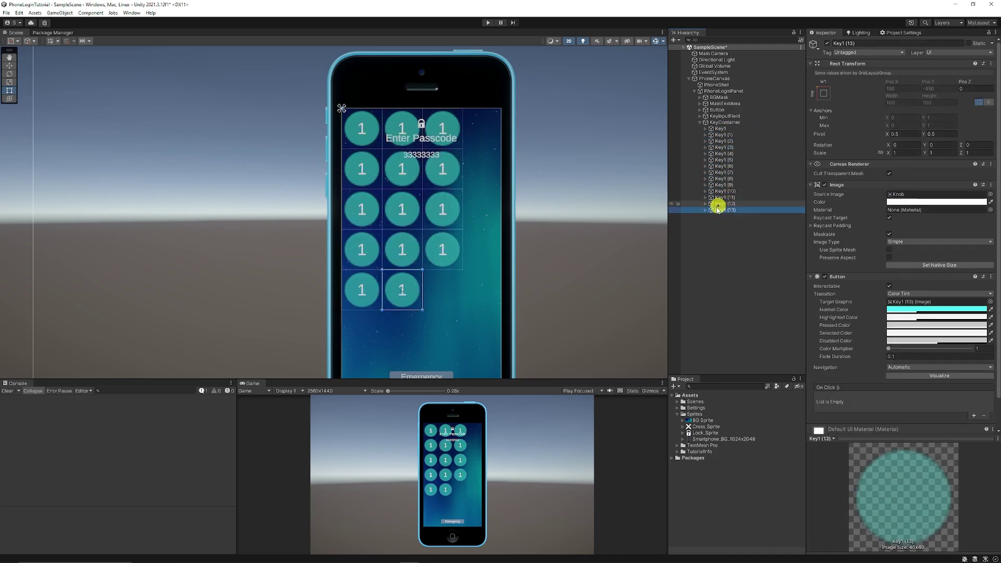
pyautogui.hotkey('ctrl', 'z')
pyautogui.hotkey('ctrl', 'z')
pyautogui.hotkey('ctrl', 'z')
pyautogui.hotkey('ctrl', 'z')
pyautogui.hotkey('ctrl', 'z')
pyautogui.hotkey('ctrl', 'z')
pyautogui.hotkey('ctrl', 'z')
pyautogui.hotkey('ctrl', 'z')
pyautogui.hotkey('ctrl', 'z')
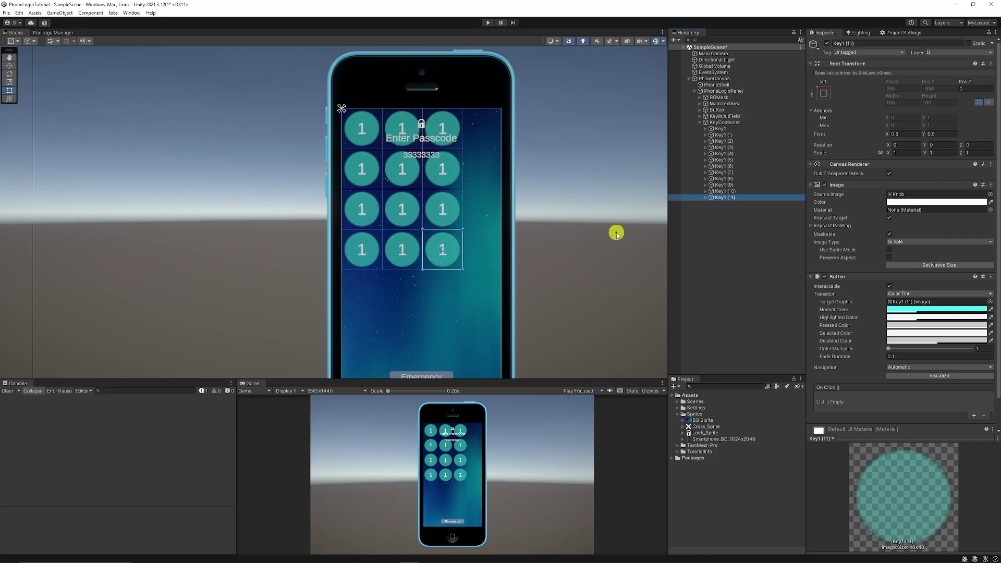
pyautogui.hotkey('ctrl', 'z')
pyautogui.hotkey('ctrl', 'z')
pyautogui.hotkey('ctrl', 'z')
pyautogui.hotkey('ctrl', 'z')
pyautogui.hotkey('ctrl', 'z')
pyautogui.hotkey('ctrl', 'z')
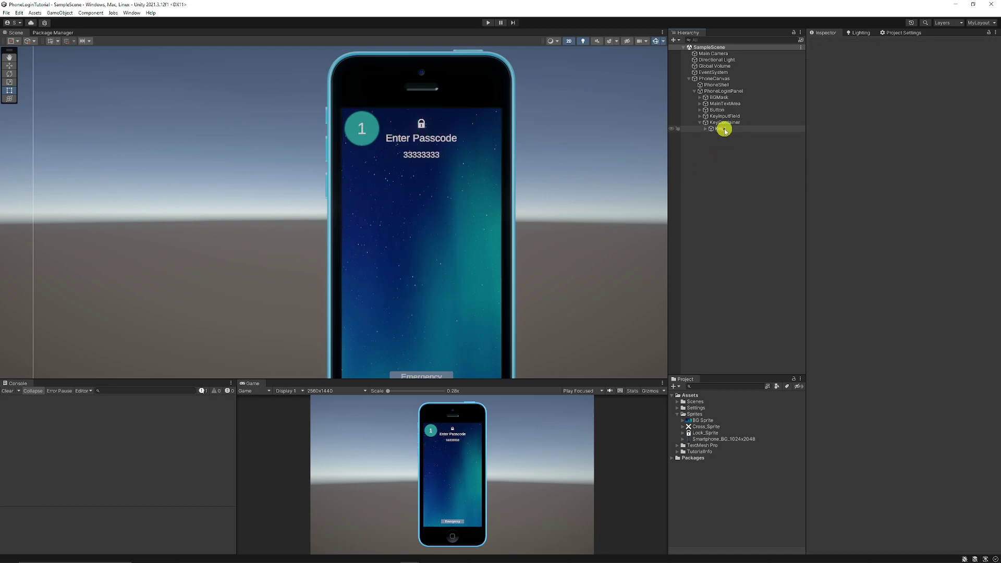
pyautogui.click(722, 128)
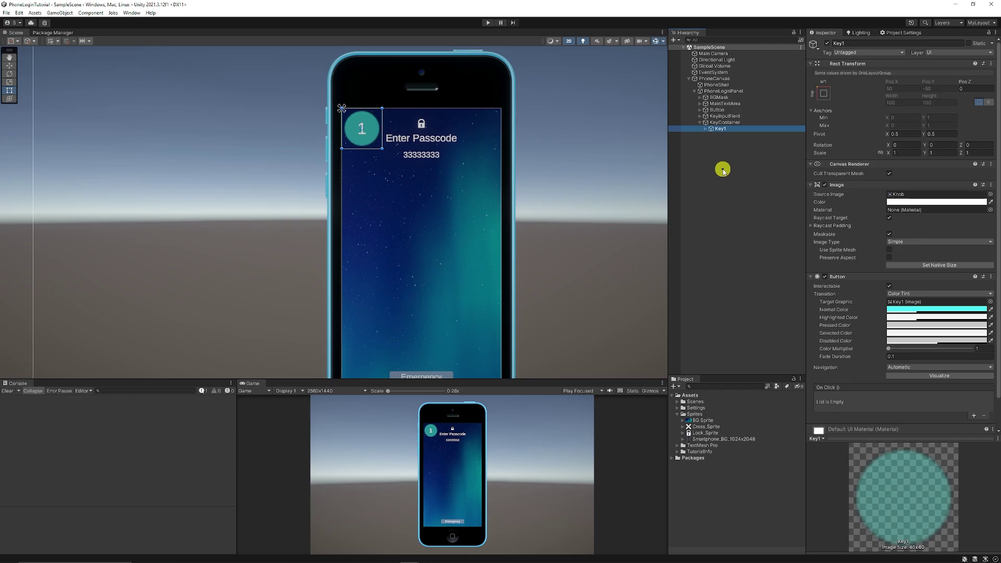
pyautogui.hotkey('ctrl', 'd')
pyautogui.hotkey('ctrl', 'd')
pyautogui.hotkey('ctrl', 'd')
pyautogui.hotkey('ctrl', 'd')
pyautogui.hotkey('ctrl', 'd')
pyautogui.hotkey('ctrl', 'd')
pyautogui.hotkey('ctrl', 'd')
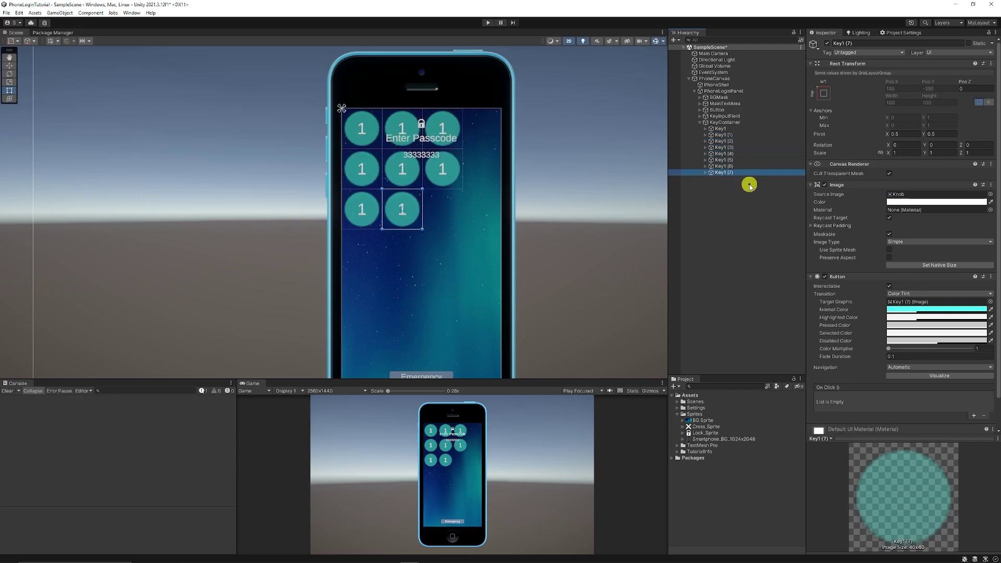
pyautogui.hotkey('ctrl', 'd')
pyautogui.hotkey('ctrl', 'd')
pyautogui.hotkey('ctrl', 'd')
pyautogui.hotkey('ctrl', 'd')
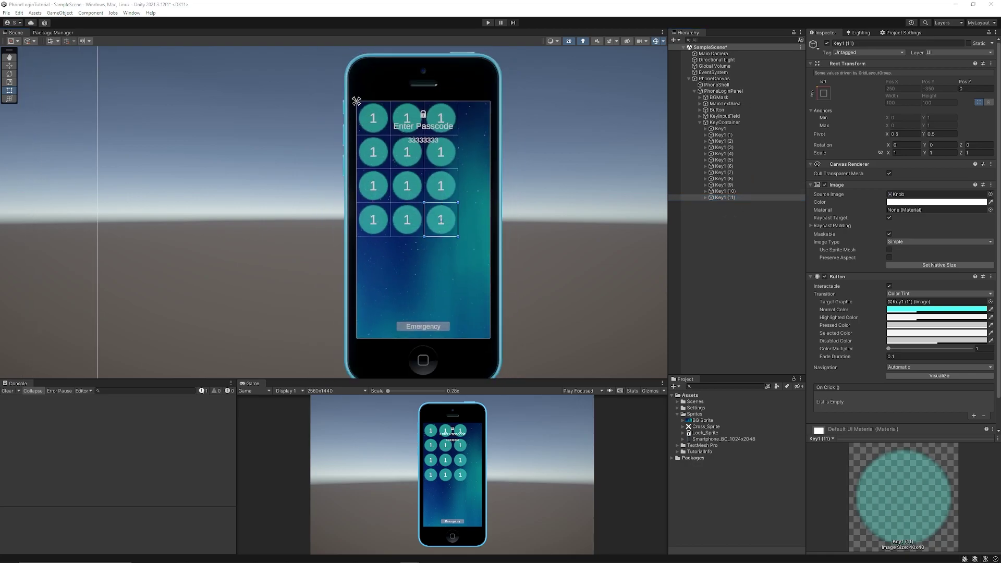
pyautogui.click(730, 122)
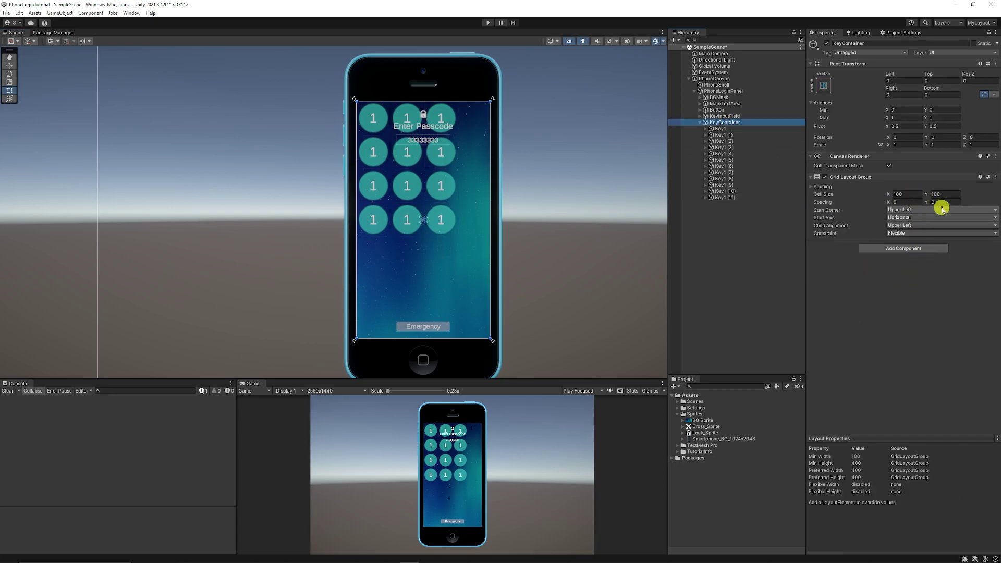
# Set the keypad grid's column and row spacing to 15.
pyautogui.click(906, 202)
pyautogui.write('15')
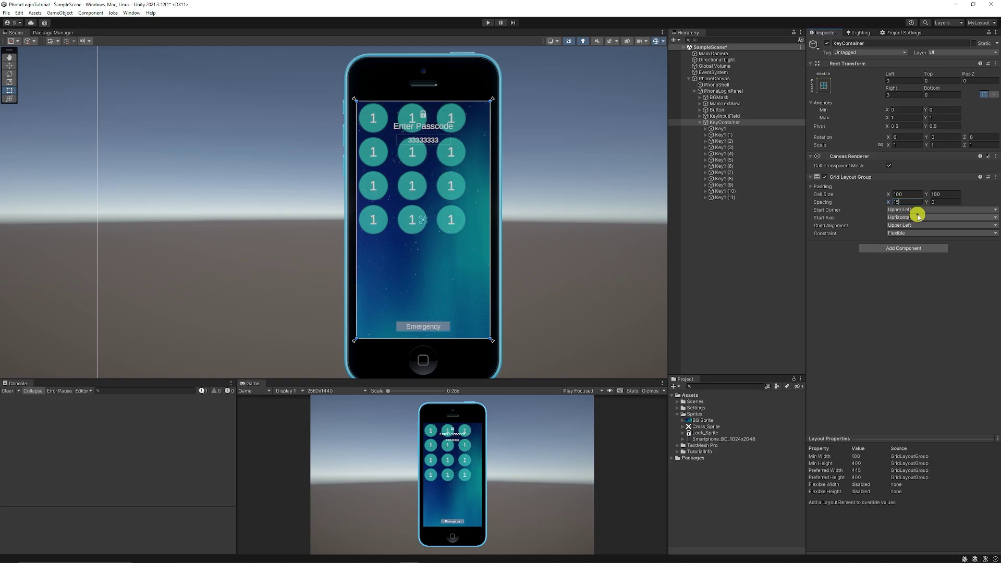
pyautogui.press('Tab')
pyautogui.write('15')
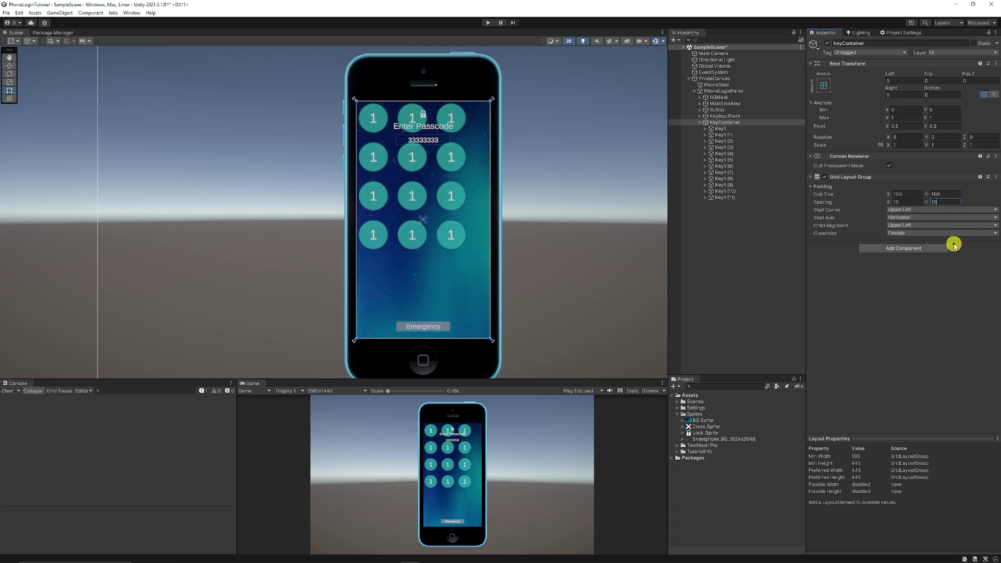
# Centre the keypad grid and fix it to three columns.
pyautogui.click(926, 226)
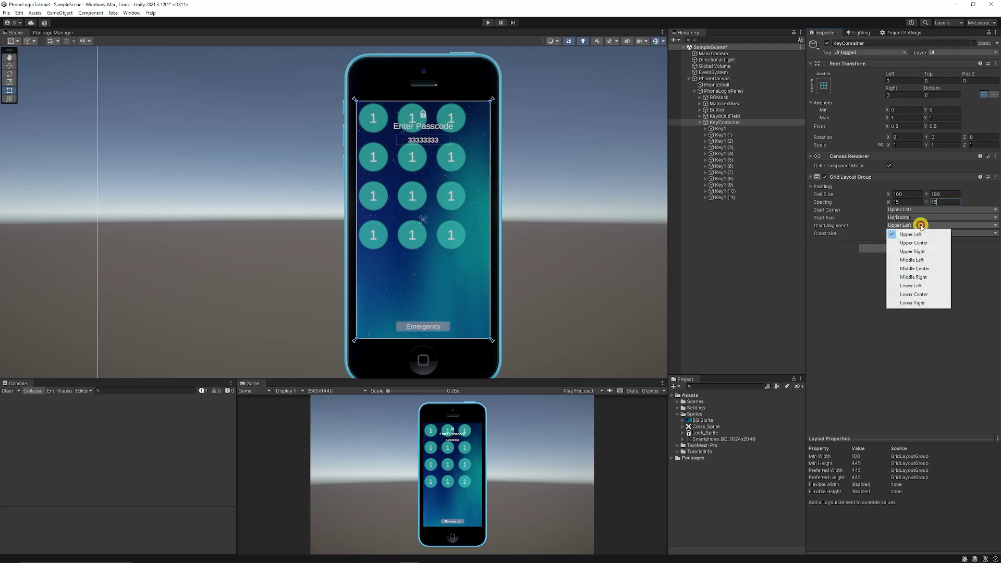
pyautogui.click(933, 270)
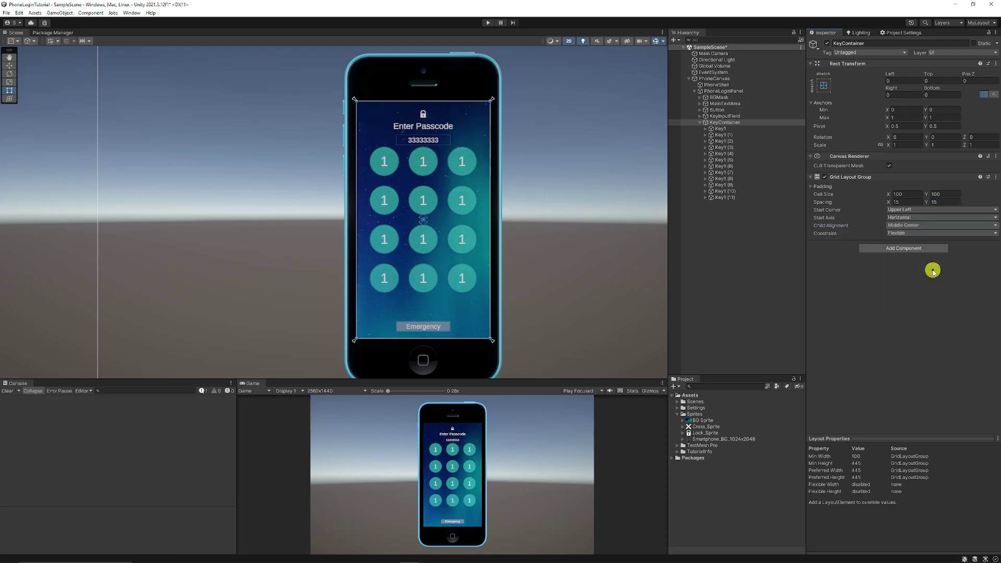
pyautogui.click(908, 235)
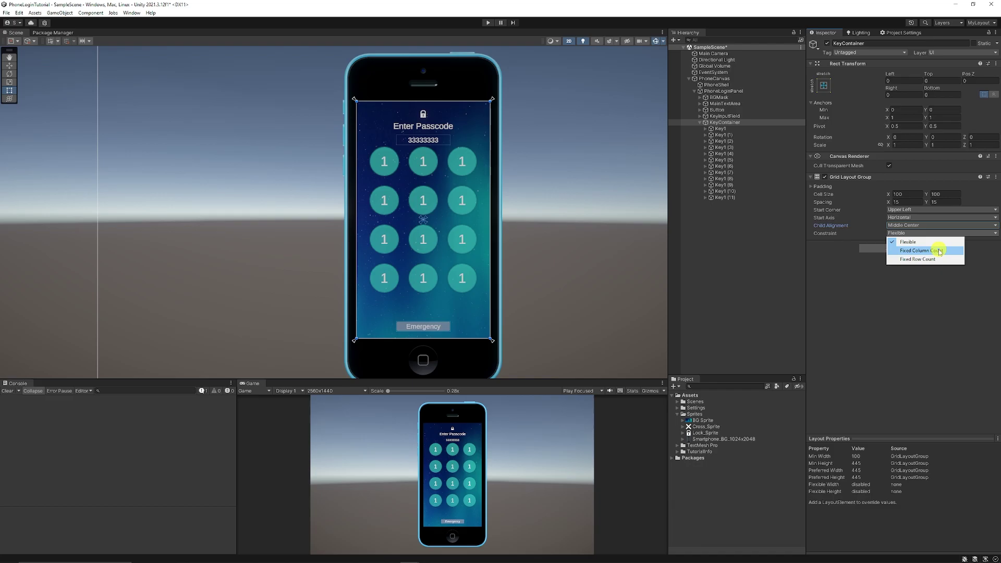
pyautogui.click(942, 252)
pyautogui.click(905, 242)
pyautogui.write('3')
pyautogui.click(899, 302)
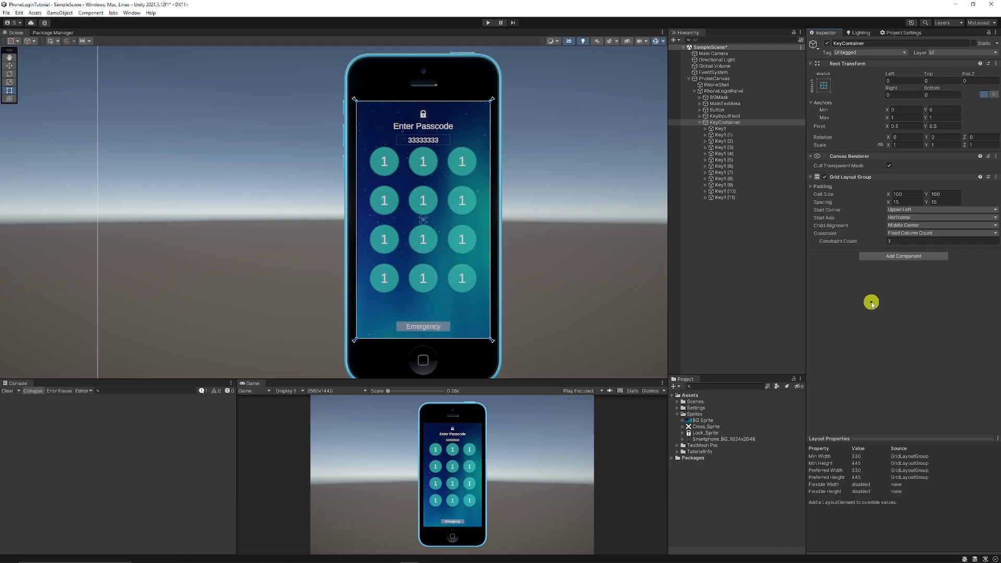
# Set the grid's top padding to 70 and pick the second key for renaming.
pyautogui.click(820, 186)
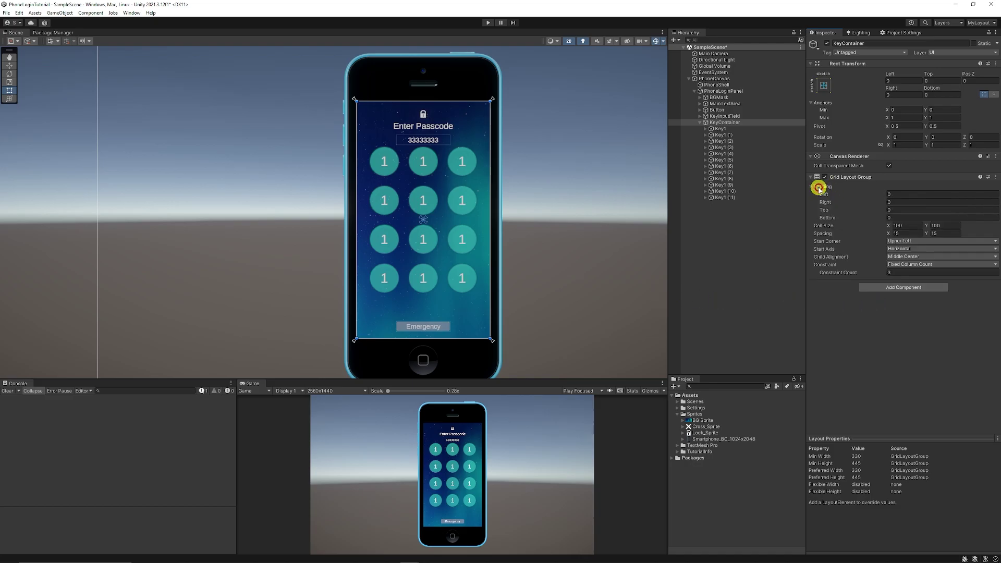
pyautogui.click(900, 210)
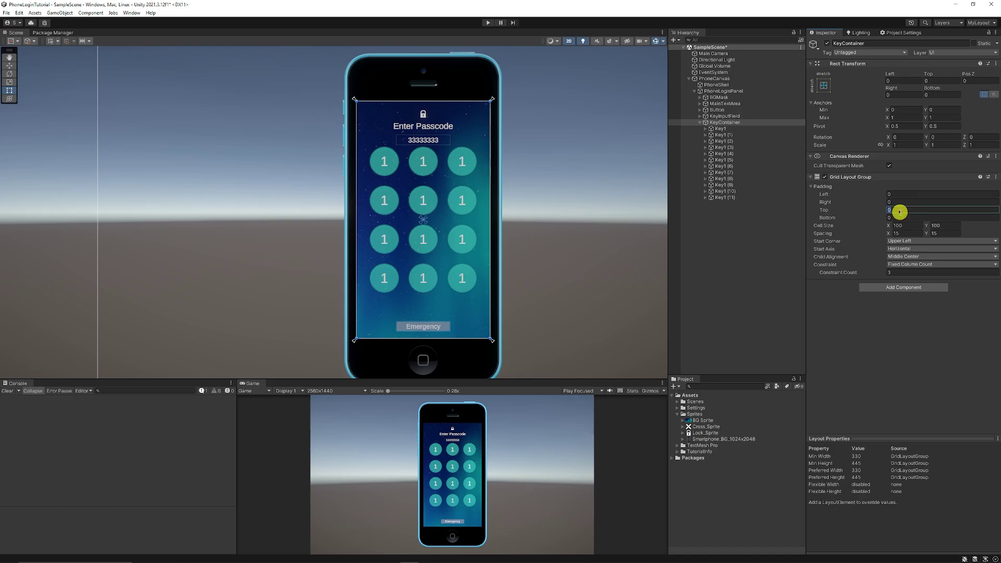
pyautogui.write('0')
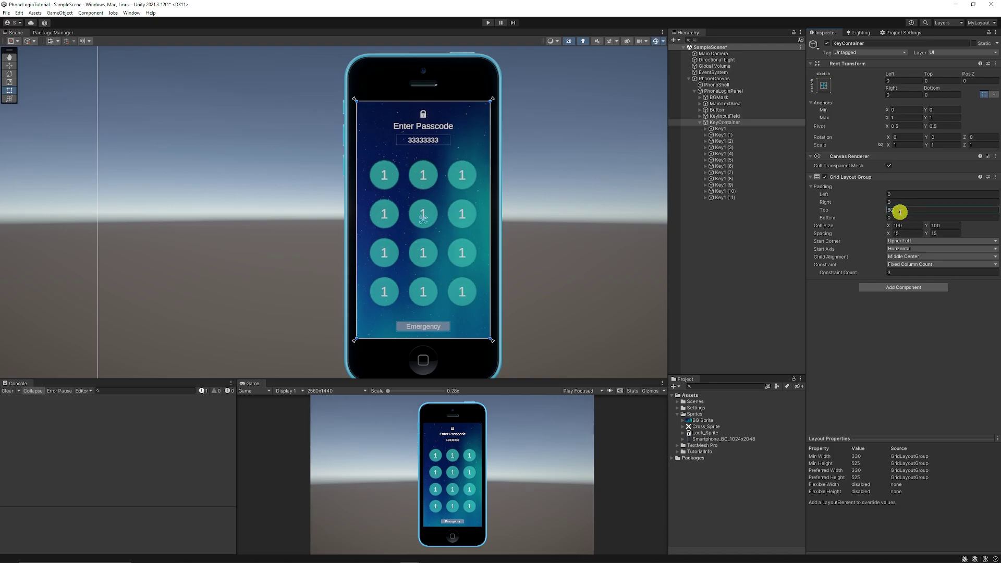
pyautogui.doubleClick(914, 208)
pyautogui.write('70')
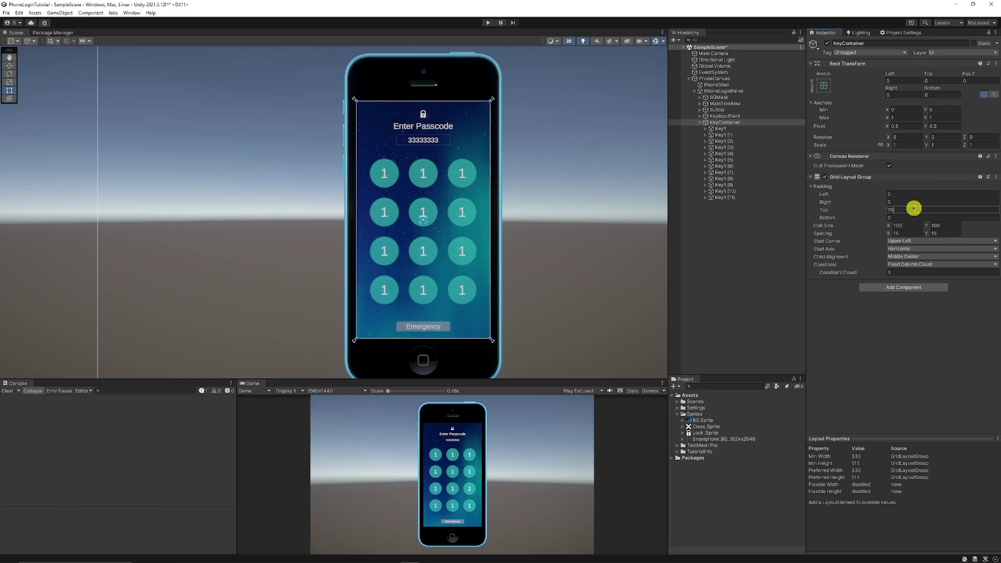
pyautogui.click(741, 234)
pyautogui.click(737, 134)
pyautogui.click(728, 135)
# Rename the second key to Key2.
pyautogui.write('2')
pyautogui.click(751, 141)
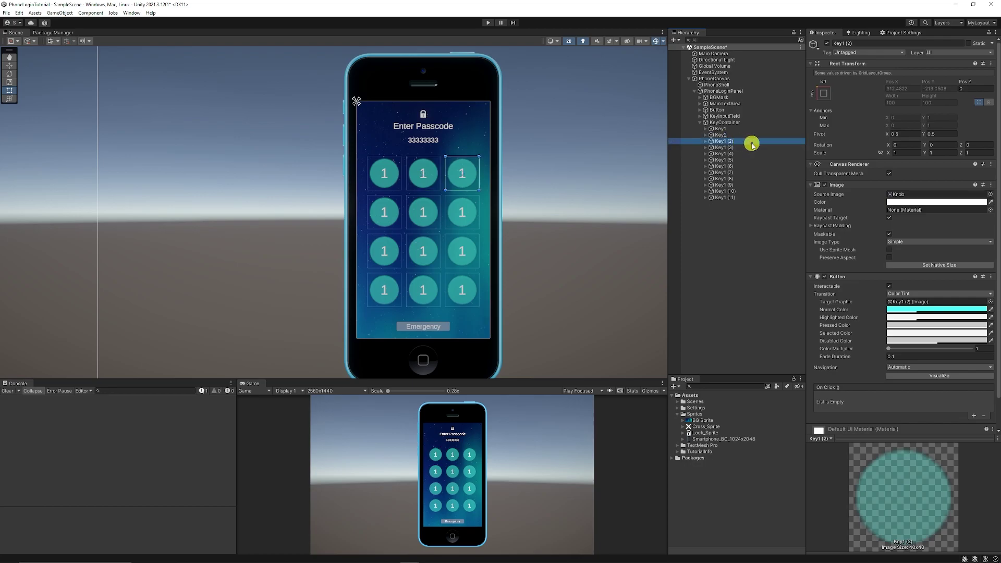
pyautogui.click(756, 142)
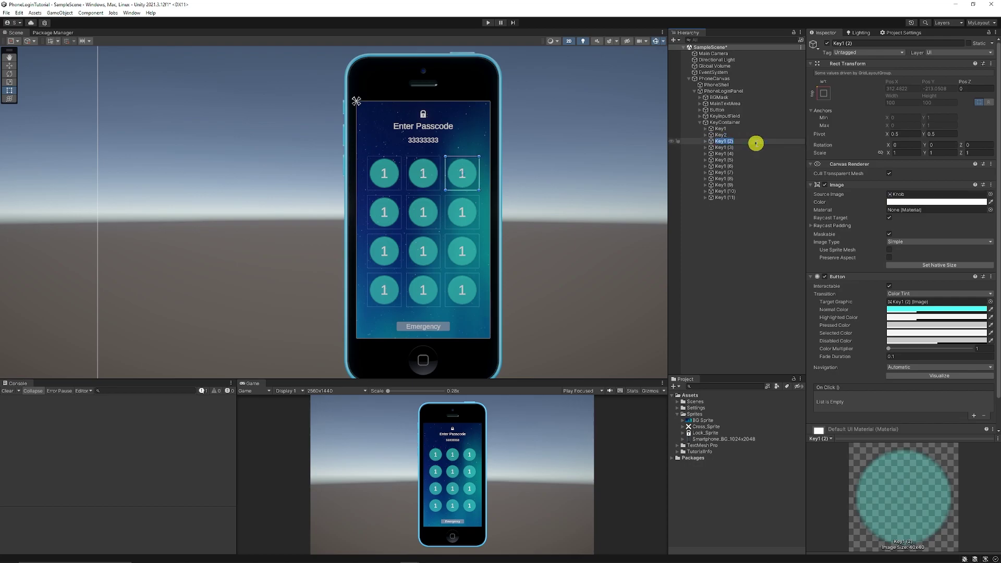
# Change the labels of Key2 and Key3 to 2 and 3.
pyautogui.click(723, 134)
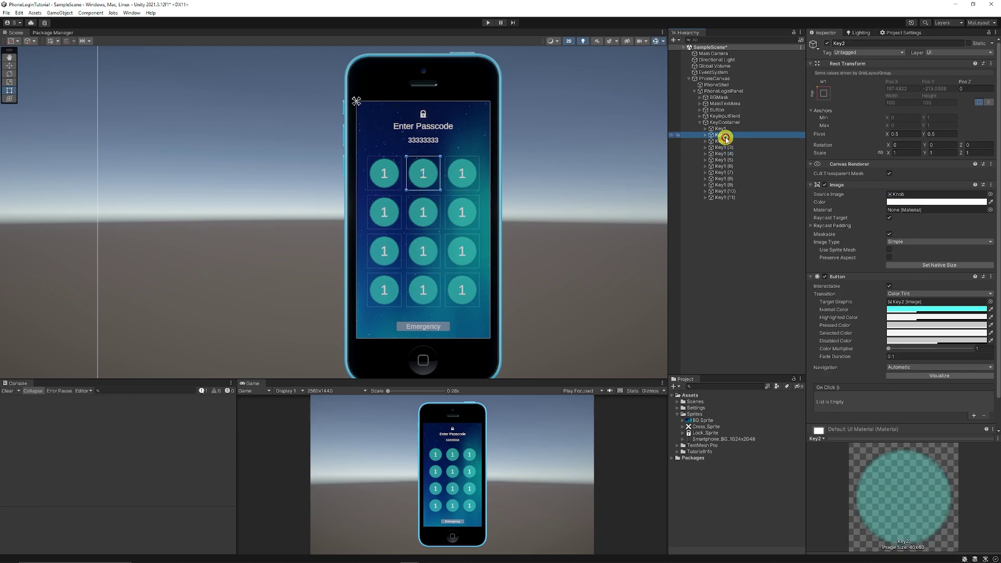
pyautogui.click(705, 135)
pyautogui.click(727, 141)
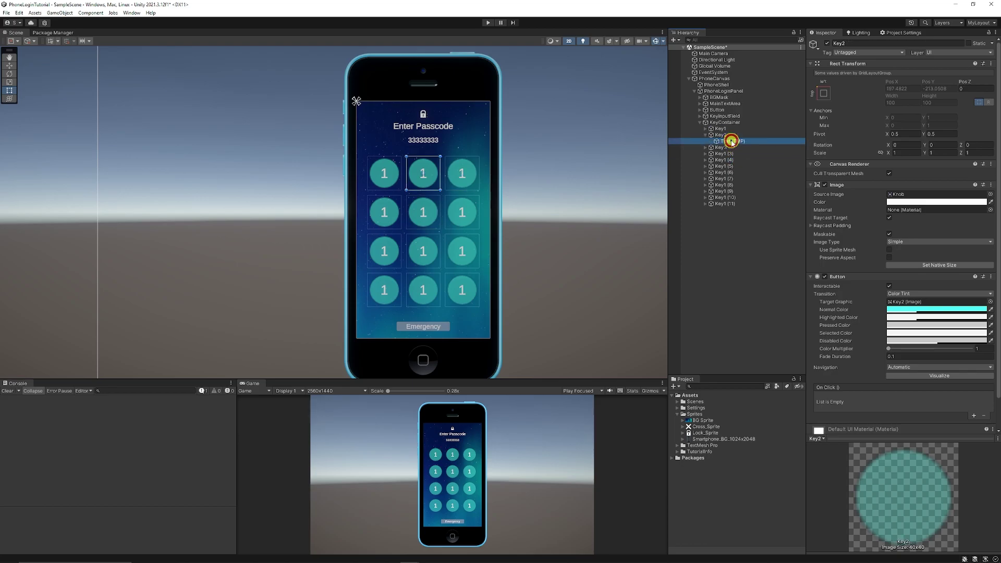
pyautogui.doubleClick(827, 207)
pyautogui.write('2')
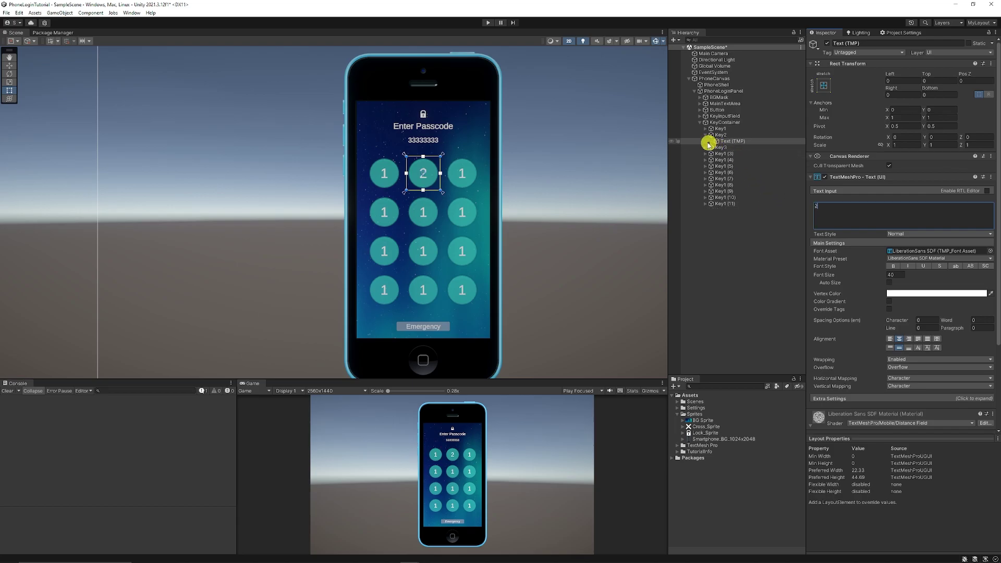
pyautogui.click(705, 134)
pyautogui.click(706, 140)
pyautogui.click(731, 147)
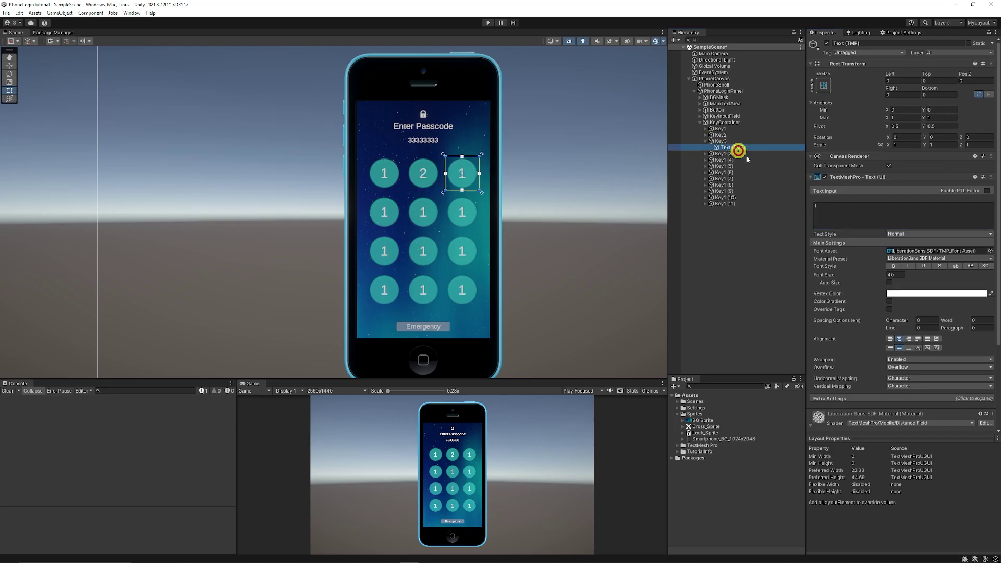
pyautogui.doubleClick(820, 210)
pyautogui.write('3')
pyautogui.click(777, 240)
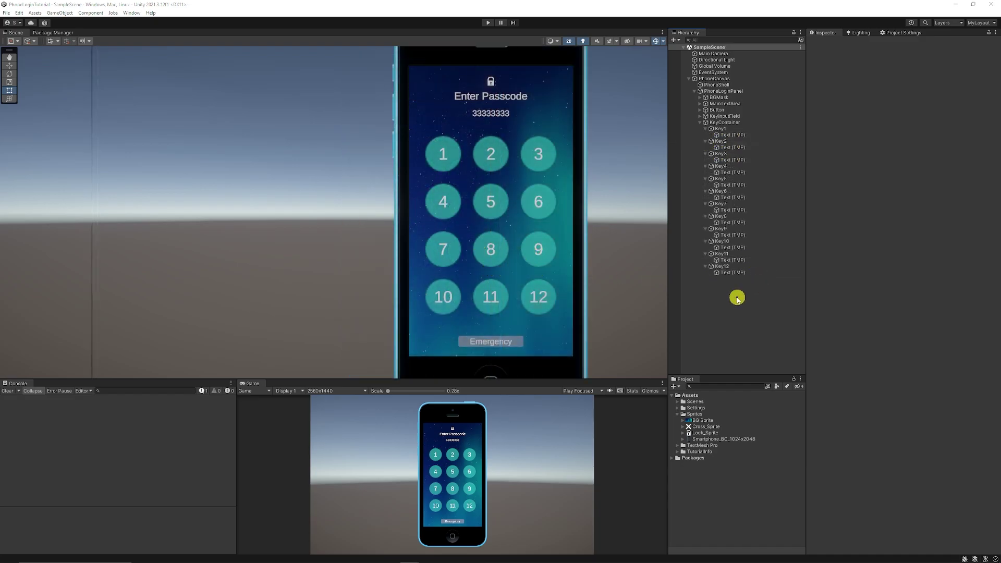
# Relabel the eleventh key 0 and rename it Key0.
pyautogui.click(727, 266)
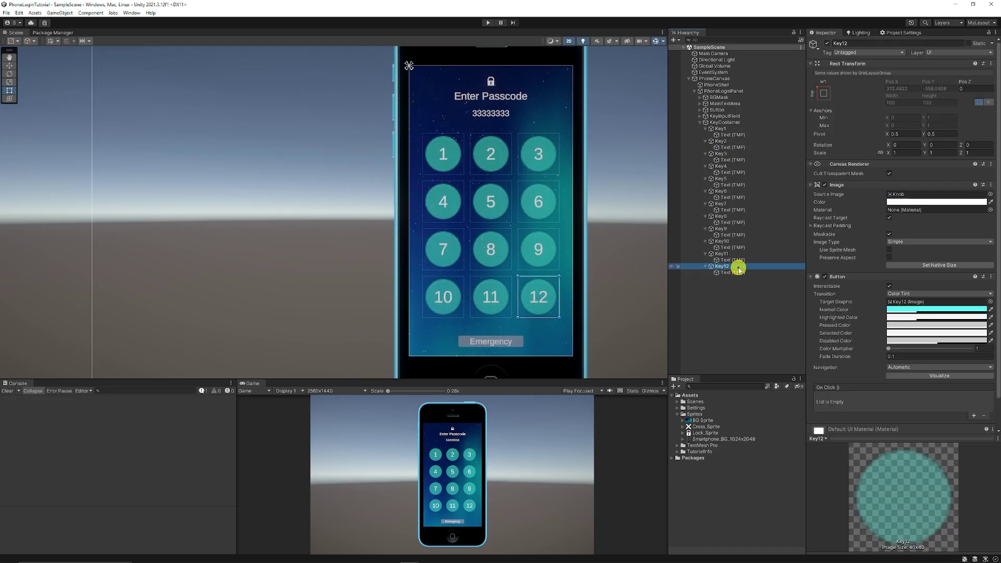
pyautogui.click(731, 247)
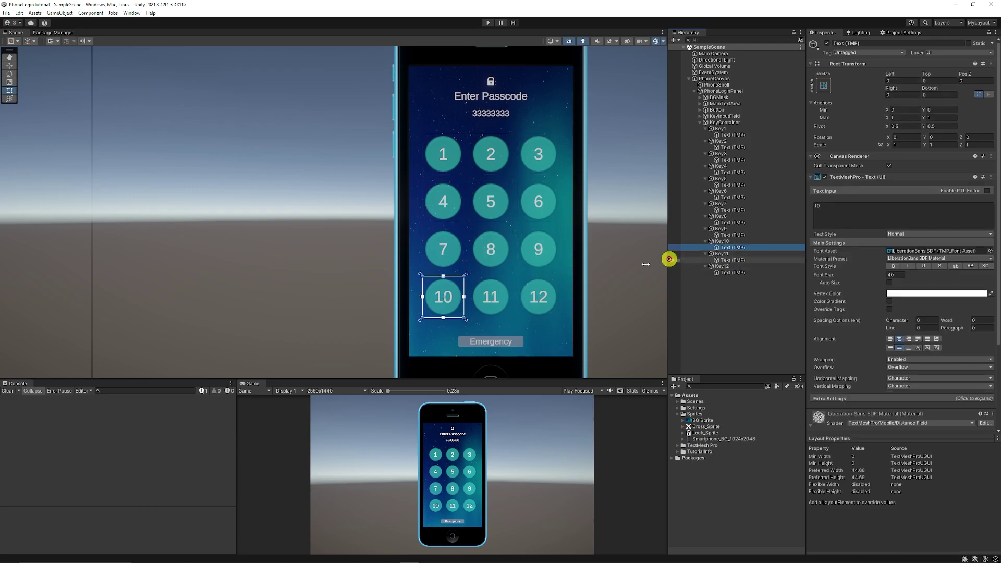
pyautogui.click(746, 260)
pyautogui.click(818, 206)
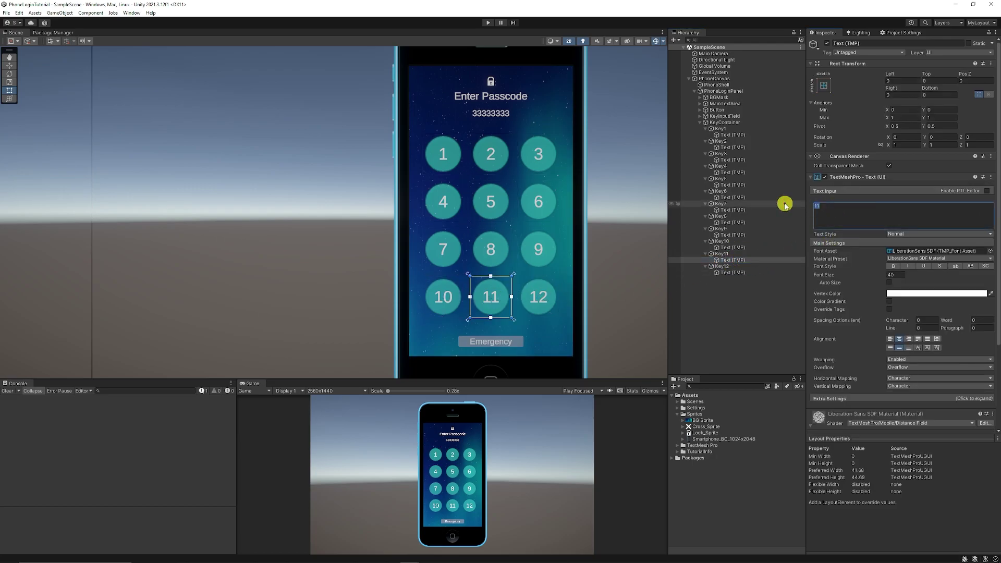
pyautogui.write('0')
pyautogui.click(741, 255)
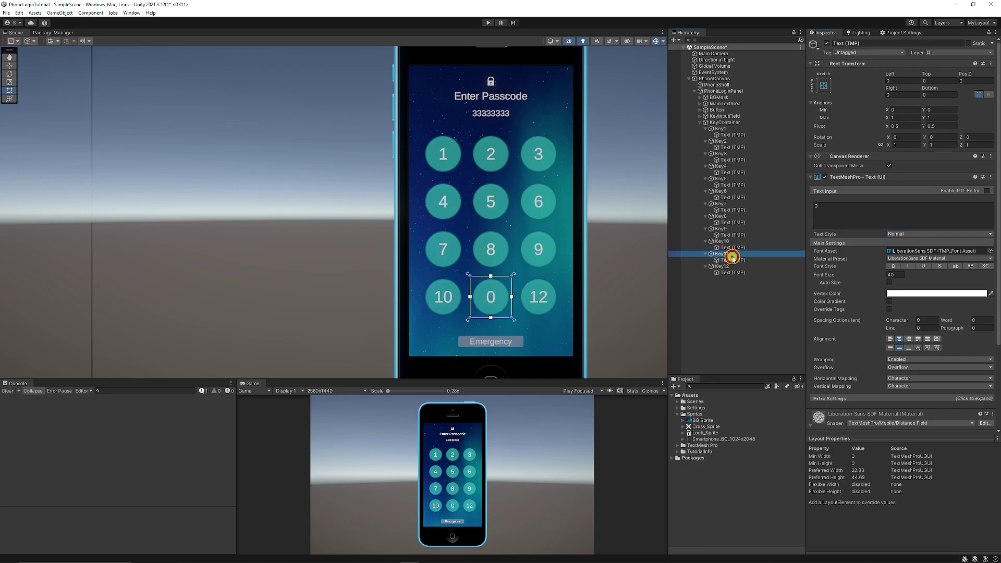
pyautogui.press('F2')
pyautogui.write('Key0')
pyautogui.press('Return')
pyautogui.click(737, 248)
pyautogui.click(871, 205)
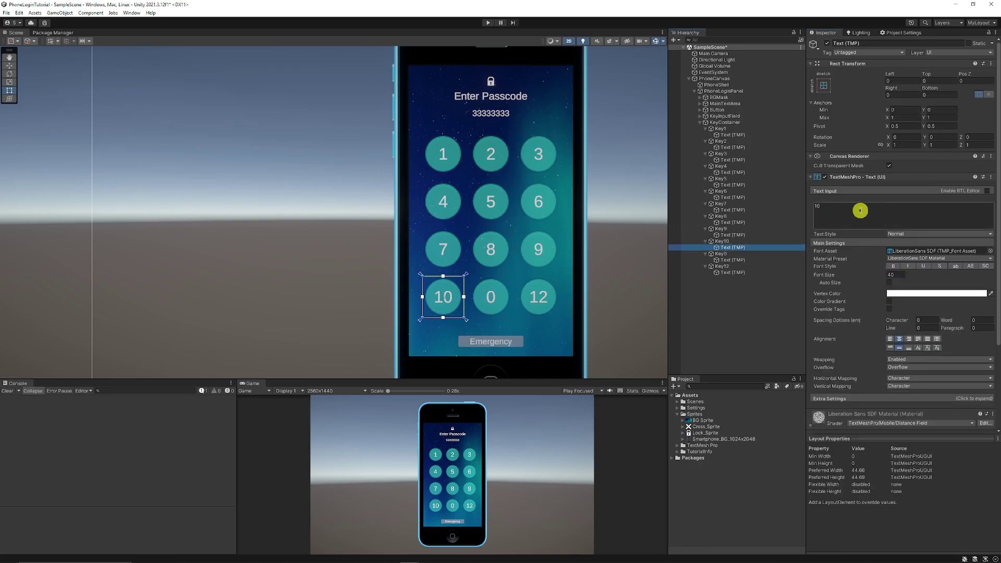
pyautogui.click(726, 241)
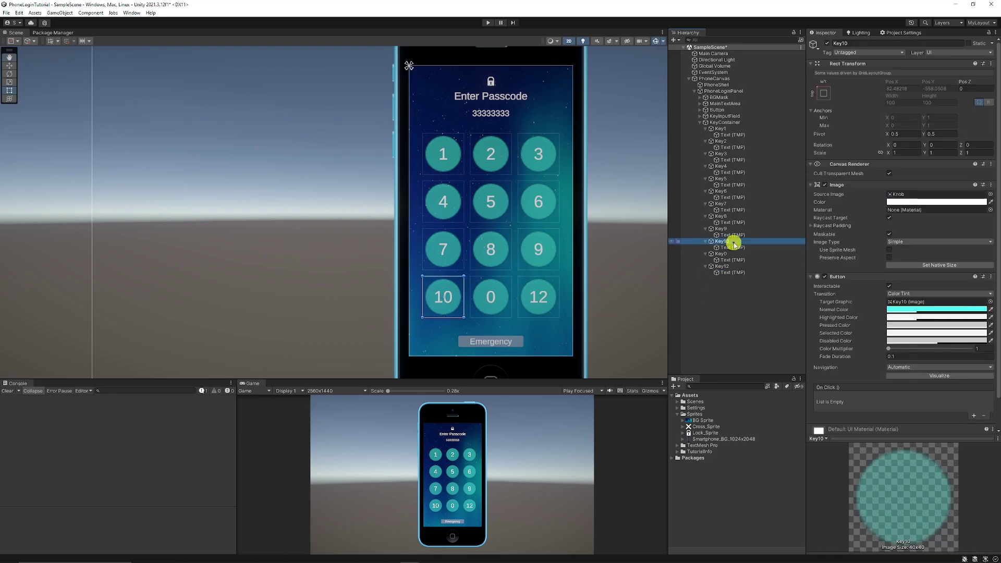
# Replace Key10's number label with a child image showing Cross_Sprite.
pyautogui.rightClick(732, 243)
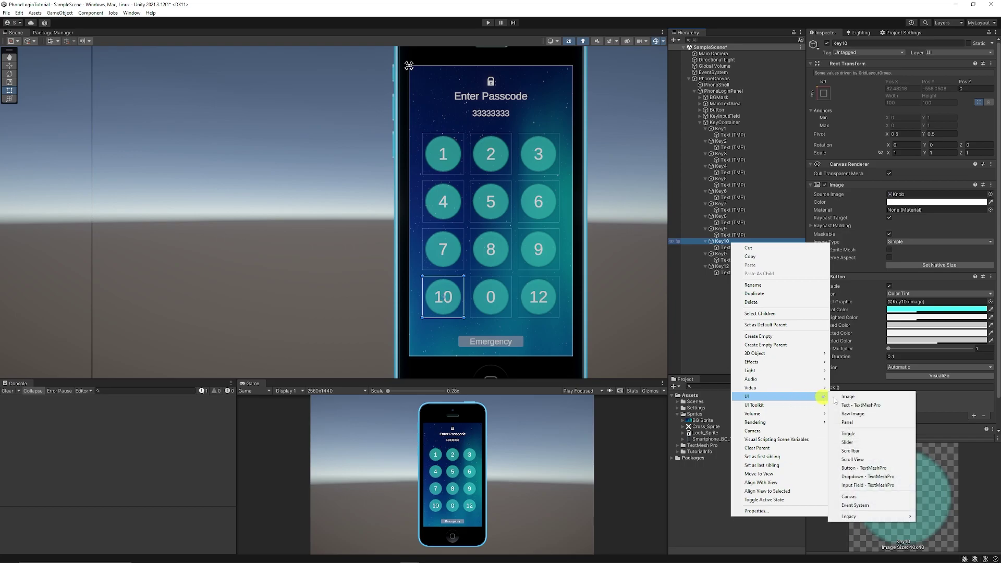
pyautogui.click(848, 396)
pyautogui.click(743, 247)
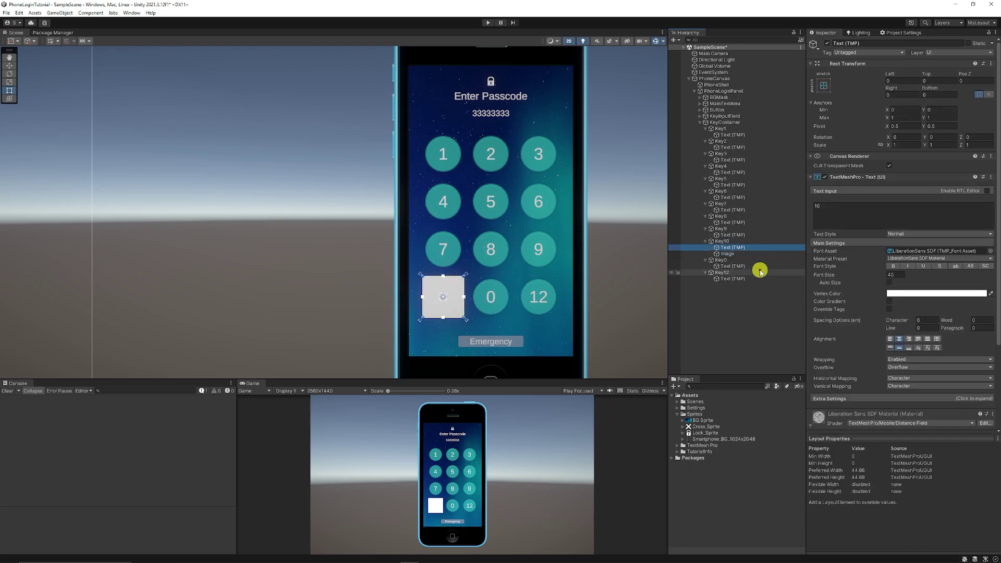
pyautogui.press('Delete')
pyautogui.click(741, 248)
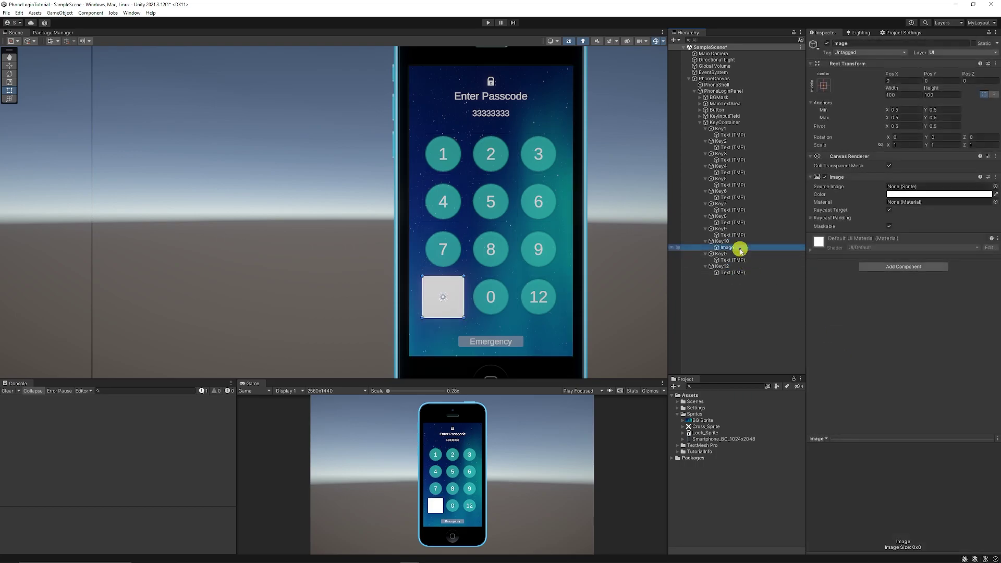
pyautogui.moveTo(704, 427); pyautogui.dragTo(905, 187)
# Size the cross image 40×40 and turn off Key10's circle background image.
pyautogui.click(901, 94)
pyautogui.write('40')
pyautogui.press('Tab')
pyautogui.write('40')
pyautogui.click(726, 242)
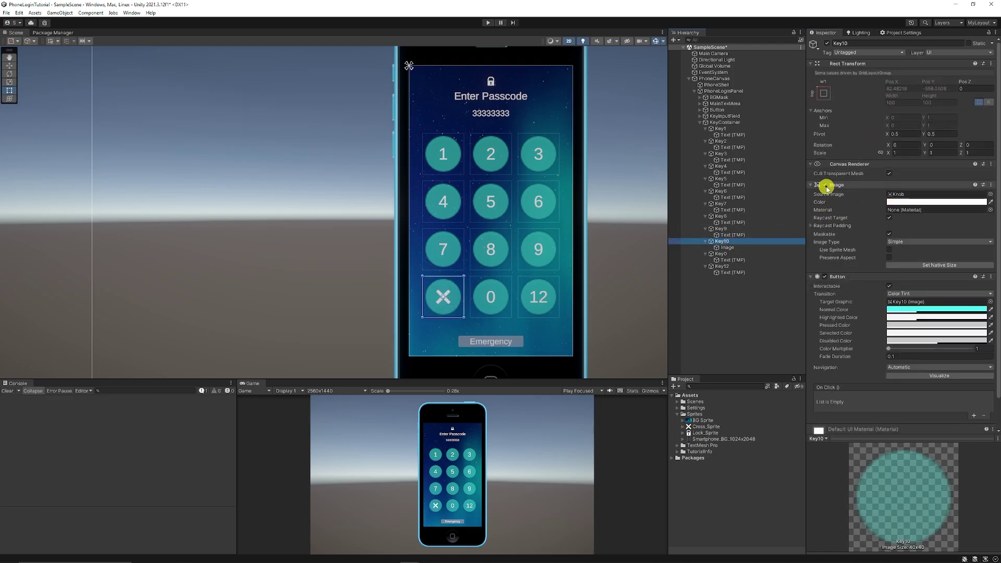
pyautogui.click(825, 185)
pyautogui.click(775, 327)
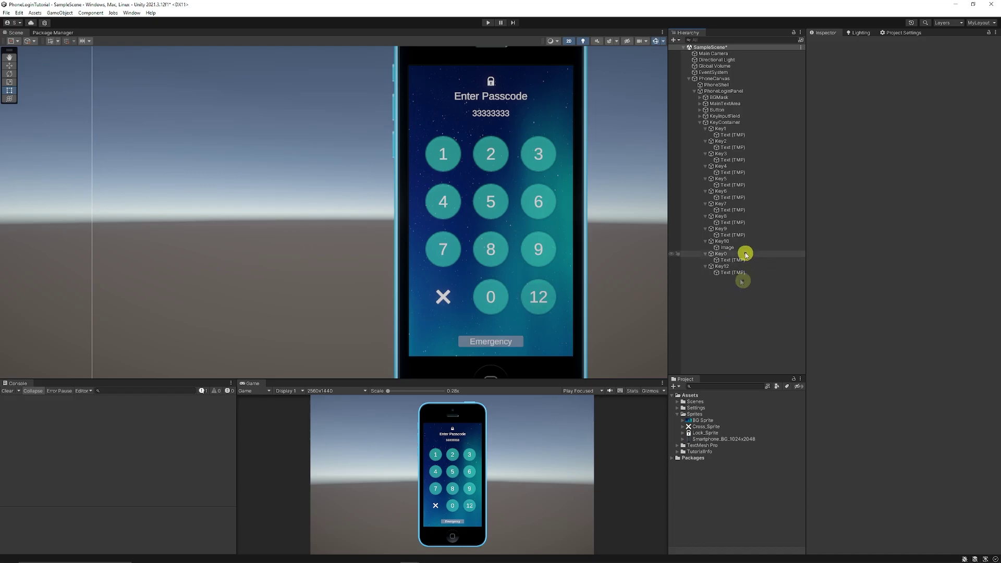
# Change Key12's label text to OK and start Play mode to test the lock screen.
pyautogui.click(723, 266)
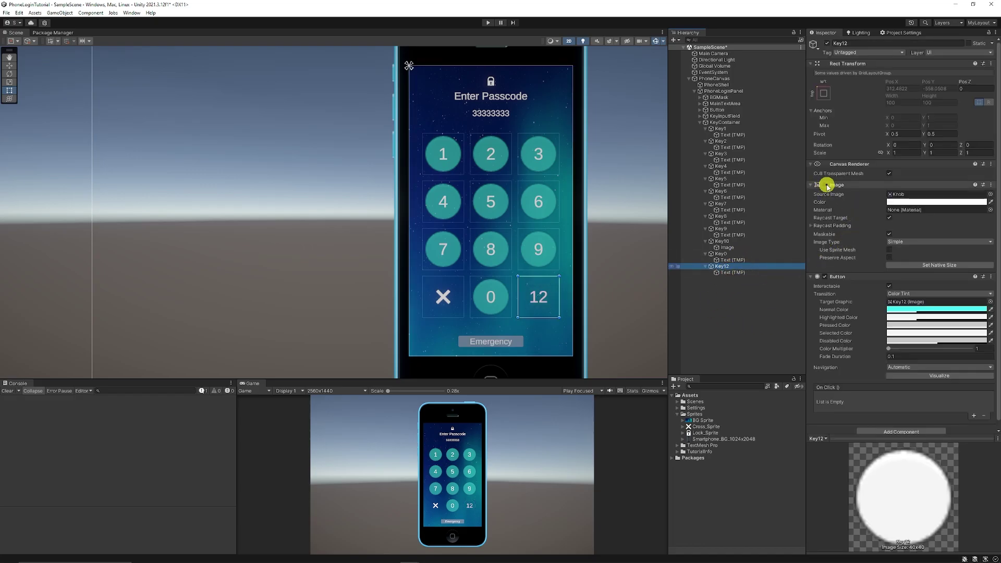
pyautogui.click(744, 272)
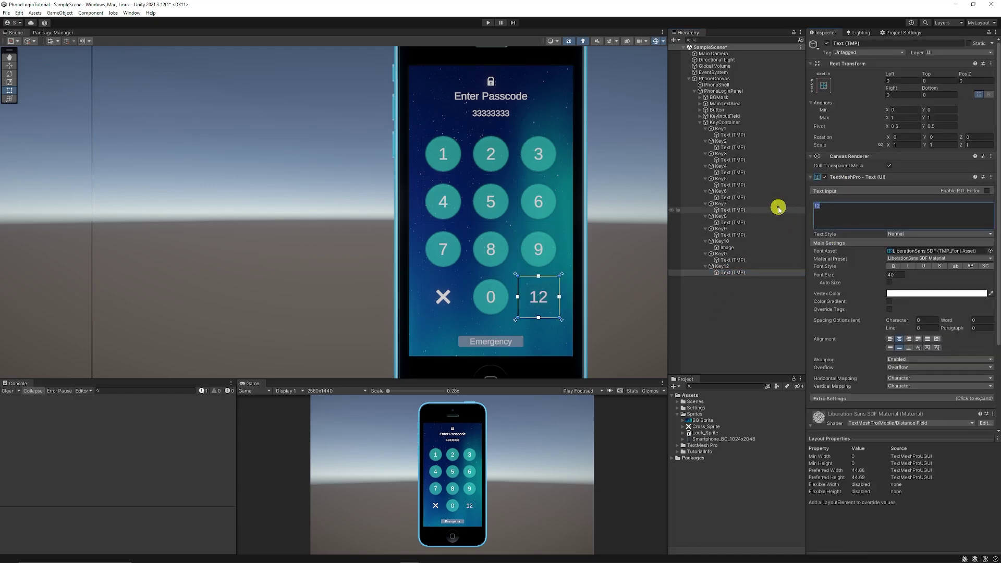
pyautogui.write('OK')
pyautogui.click(894, 262)
pyautogui.click(722, 336)
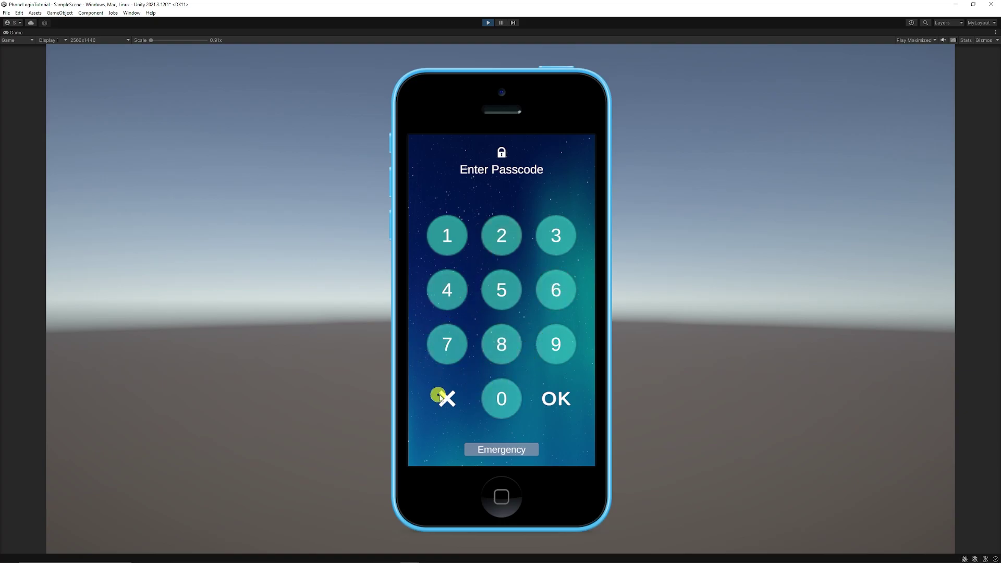
# Press two keypad keys in the Game view to check they respond.
pyautogui.click(490, 354)
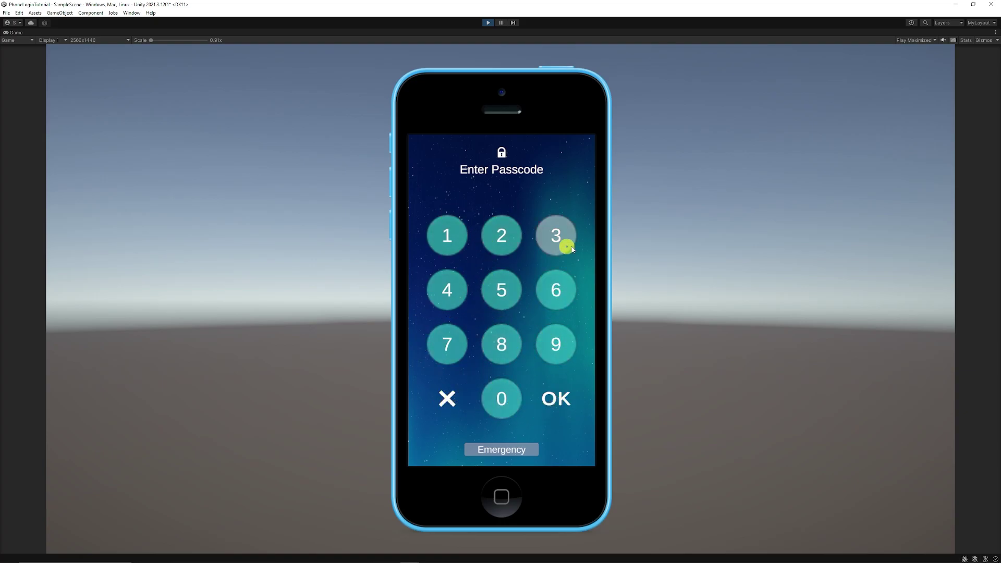
pyautogui.click(519, 225)
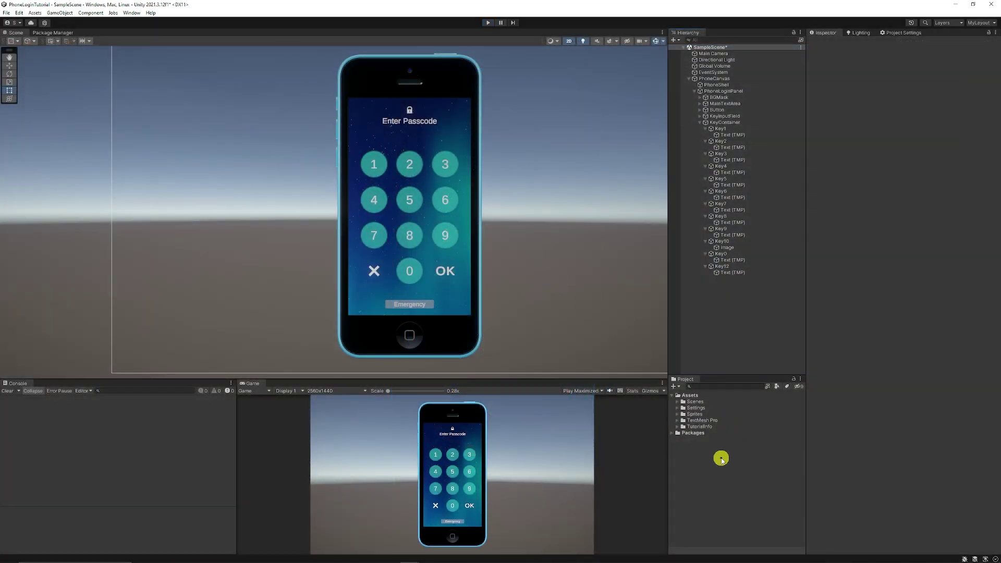
# Create a C# script named PhoneLockManager in Assets and open it in Visual Studio.
pyautogui.rightClick(688, 396)
pyautogui.moveTo(727, 194)
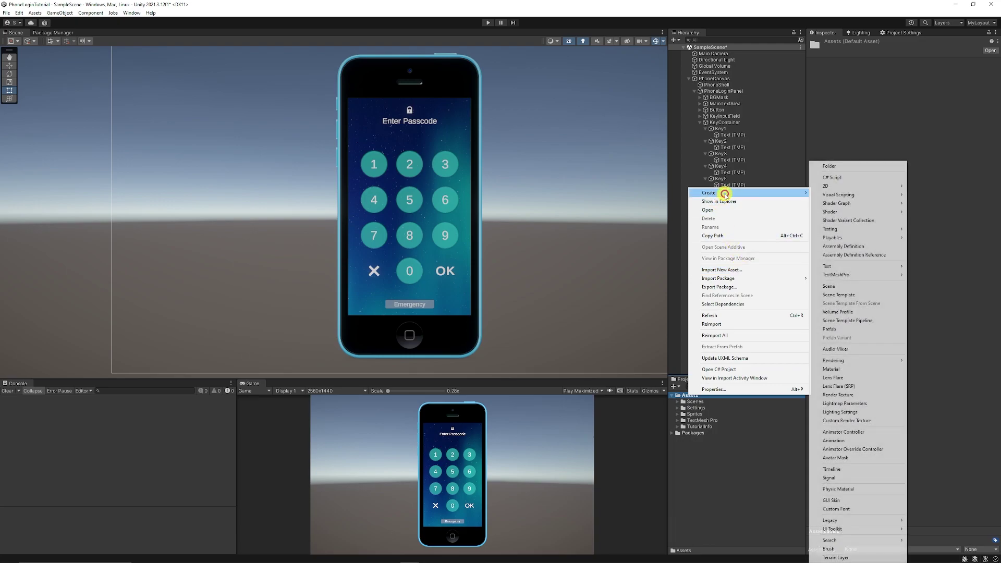
pyautogui.click(848, 179)
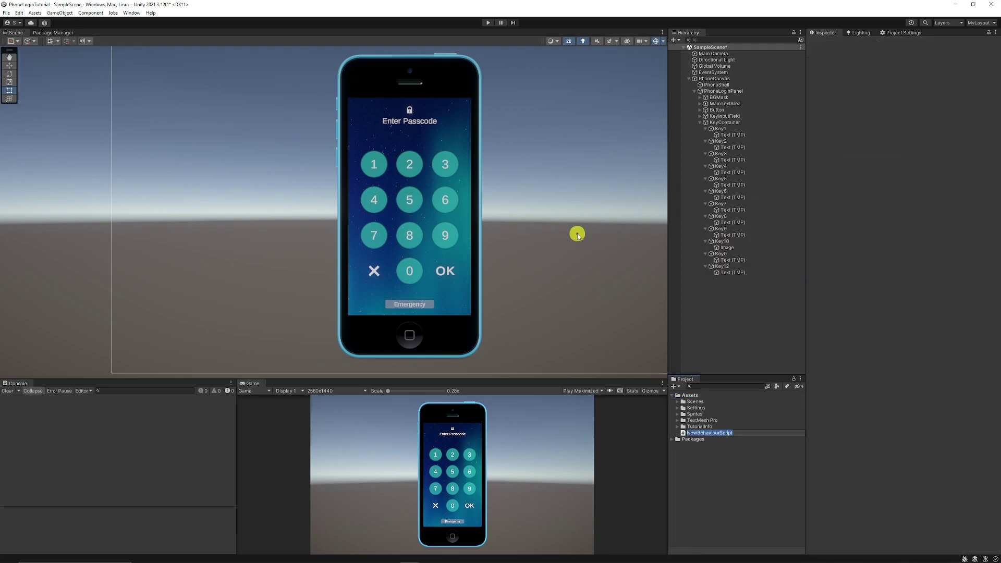
pyautogui.write('PhoneLockManager')
pyautogui.press('Return')
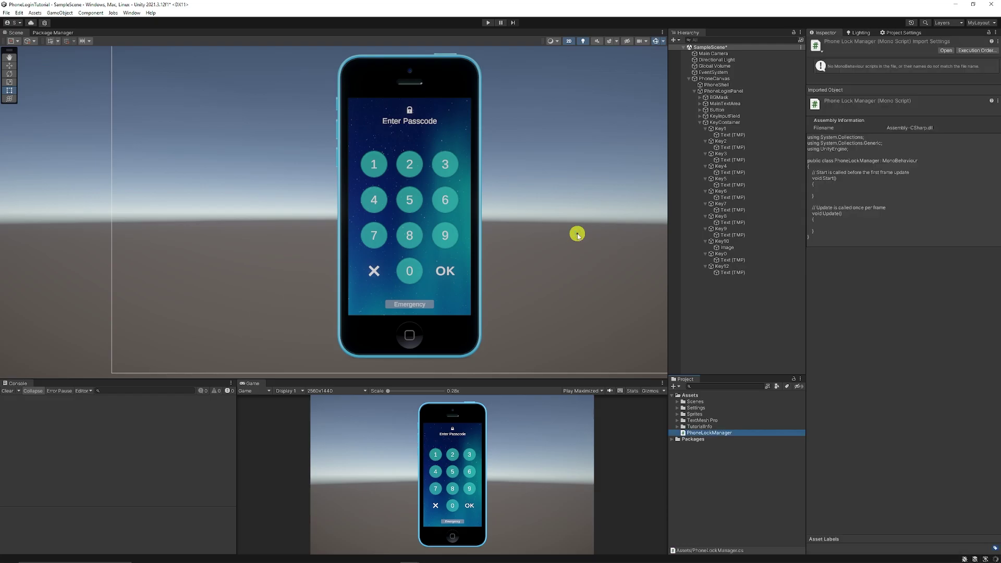
pyautogui.doubleClick(705, 433)
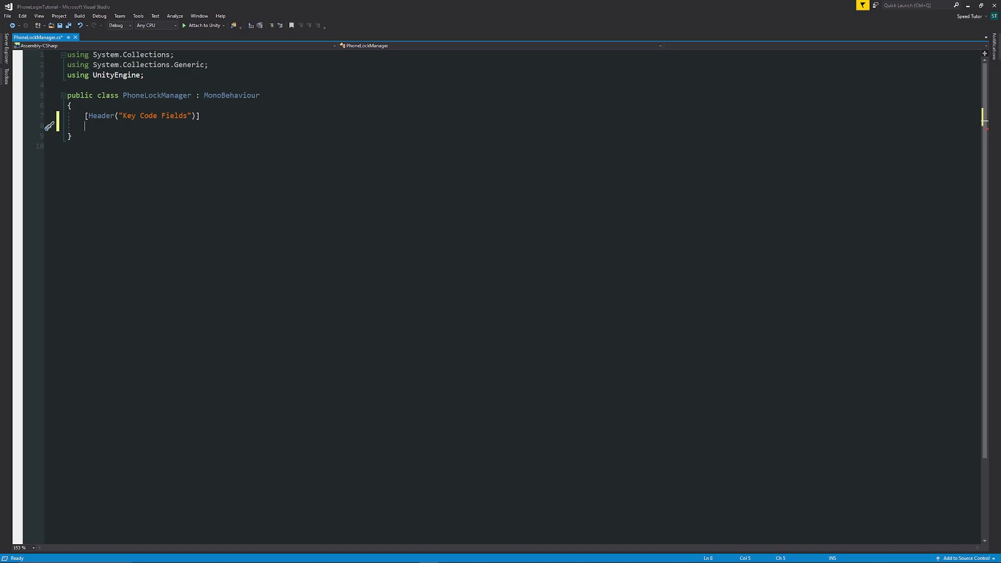
# Add a serialized private phonePasscode string and a Key Code Limits header.
pyautogui.write('[SerializeField] private string phonePasscode;')
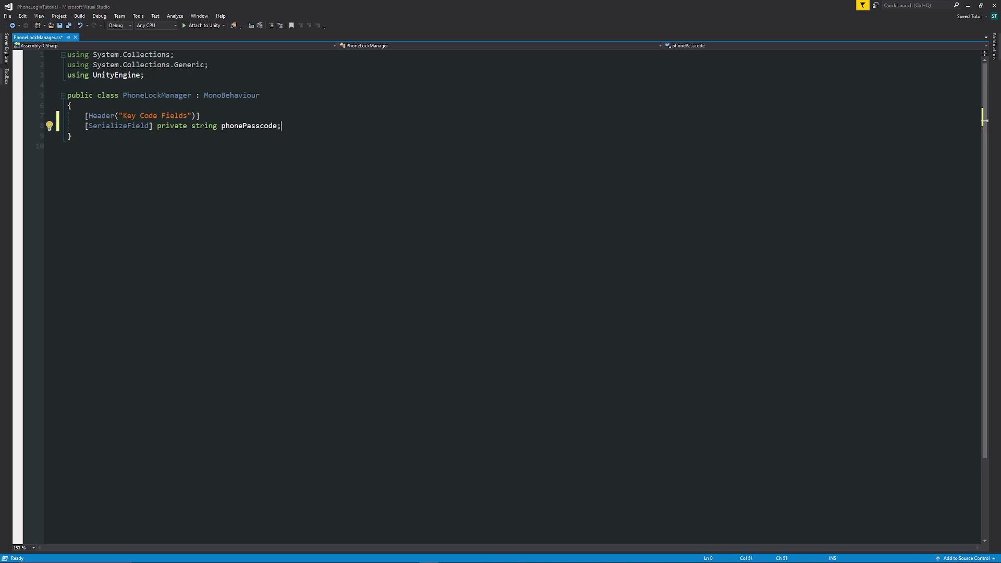
pyautogui.press('Return')
pyautogui.press('Return')
pyautogui.write('[Header("Key Code Limits")]')
pyautogui.press('Return')
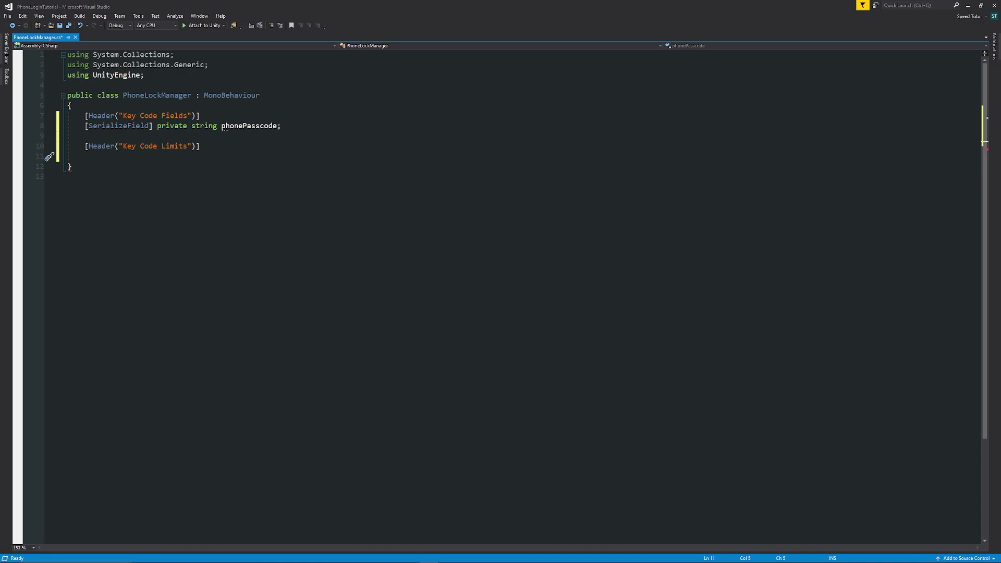
# Declare characterLimit = 4 and a private int characterInputCount, then add a UI Fields header.
pyautogui.write('[SerializeField] private int char')
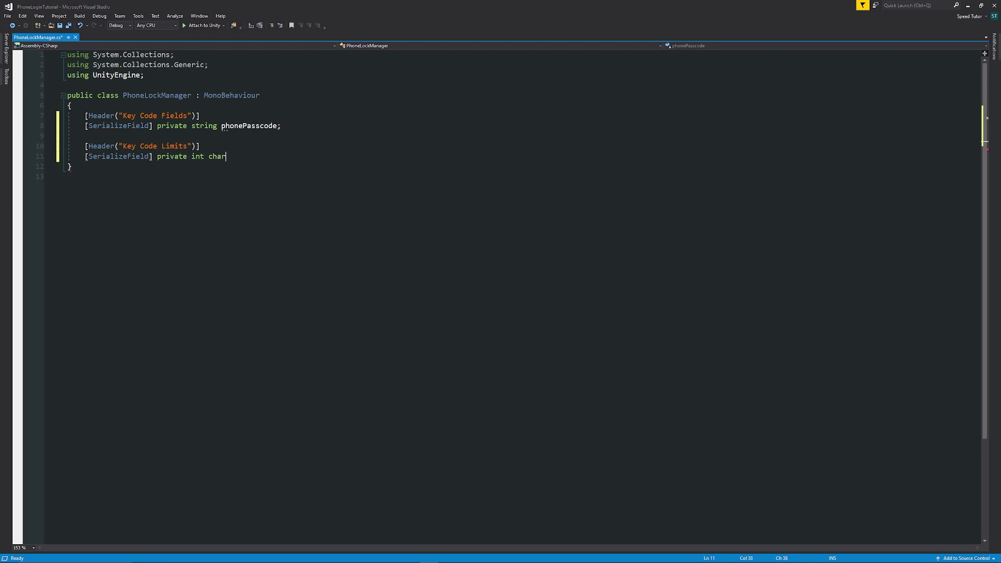
pyautogui.write('acterLimit = 4;')
pyautogui.press('Return')
pyautogui.write('private int characterInputCount;')
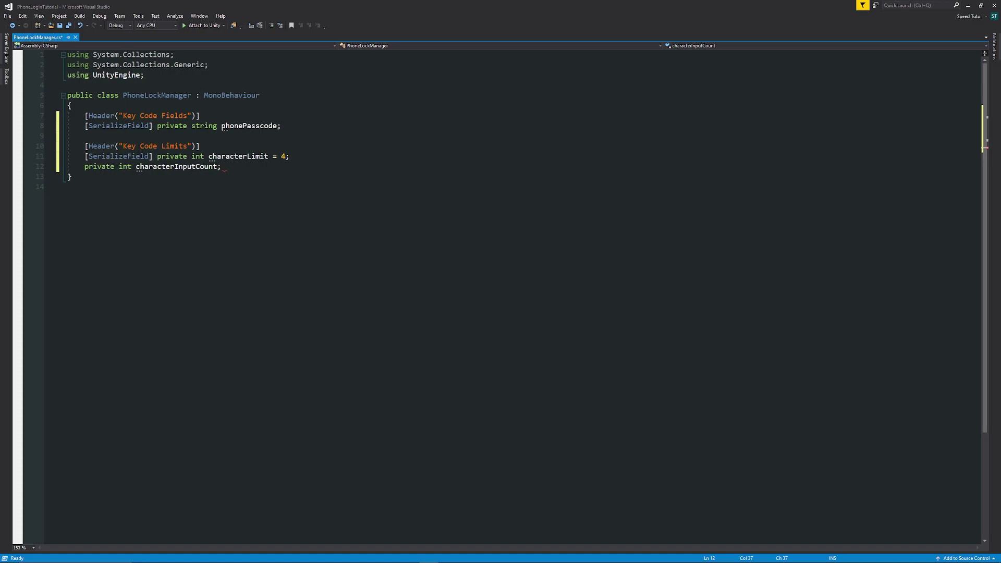
pyautogui.press('Return')
pyautogui.press('Return')
pyautogui.write('[Header("UI Fields")]')
pyautogui.press('Return')
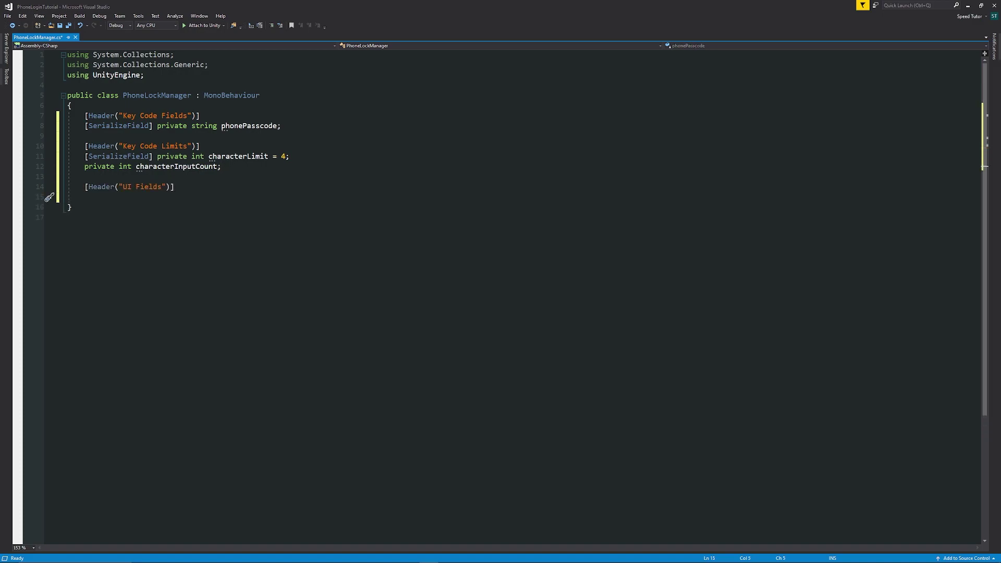
# Begin a serialized field under UI Fields and add 'using TMPro;' to the imports.
pyautogui.write('[]serializeField]')
pyautogui.click(172, 72)
pyautogui.press('Return')
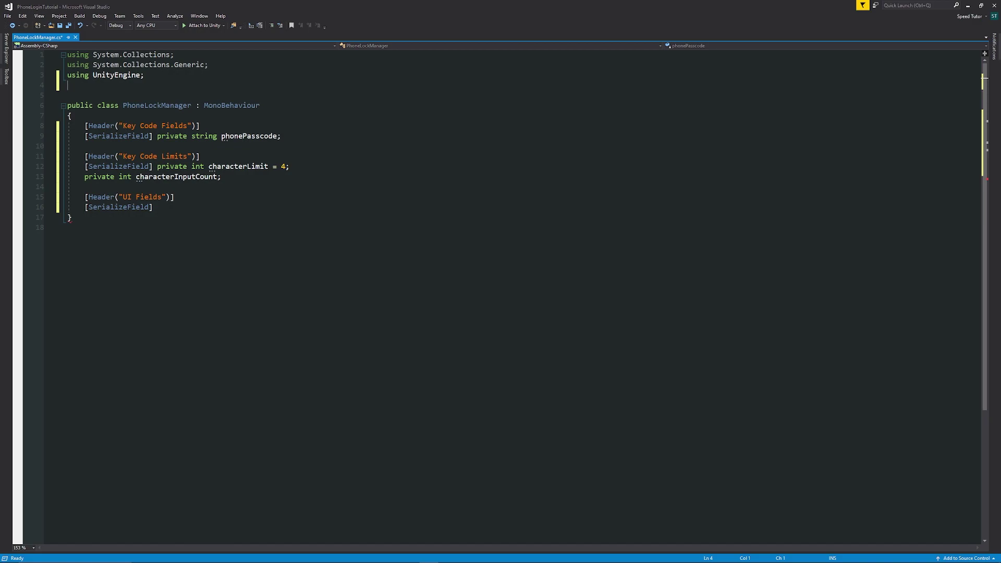
pyautogui.write('using TMPro;')
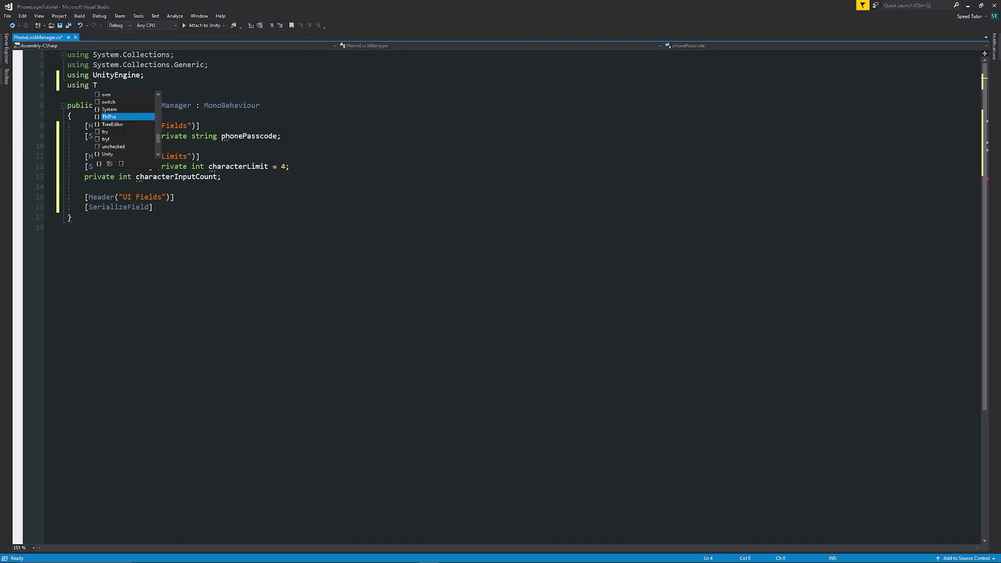
# Declare a TMP_InputField named keyInputField and start a comment below it.
pyautogui.click(173, 210)
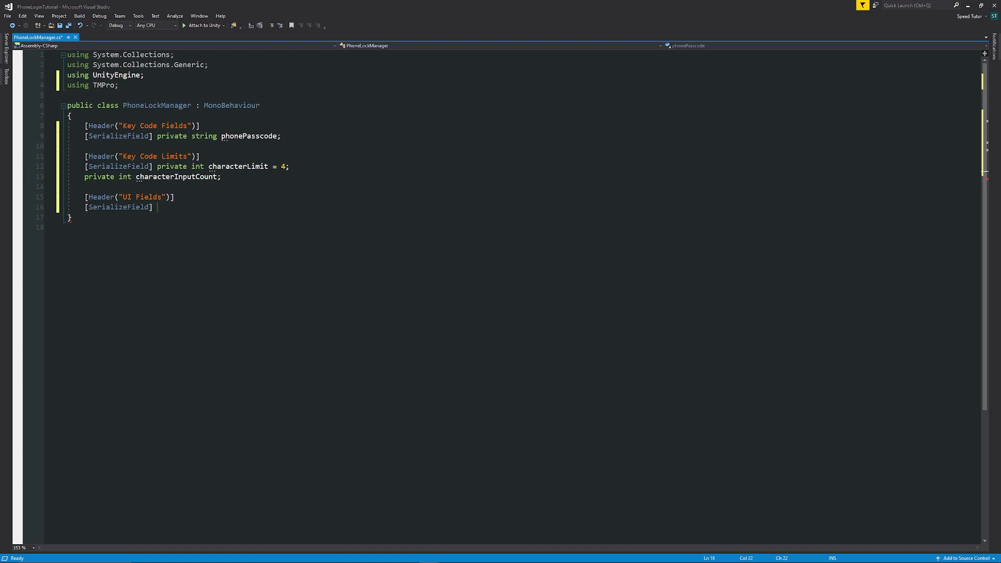
pyautogui.write('TMP_Input')
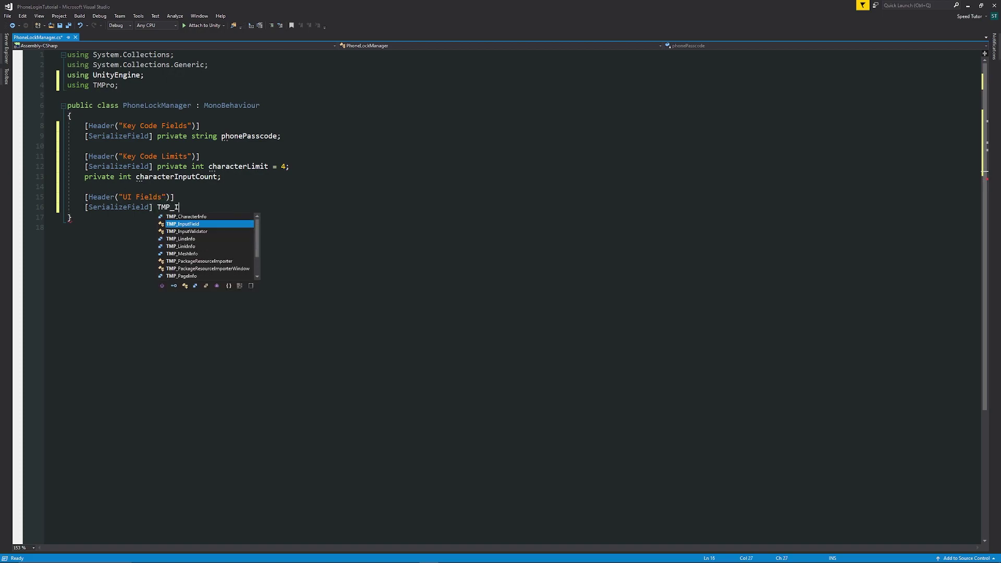
pyautogui.press('Tab')
pyautogui.write('keyInputField;')
pyautogui.press('Return')
pyautogui.press('Return')
pyautogui.write('//Events')
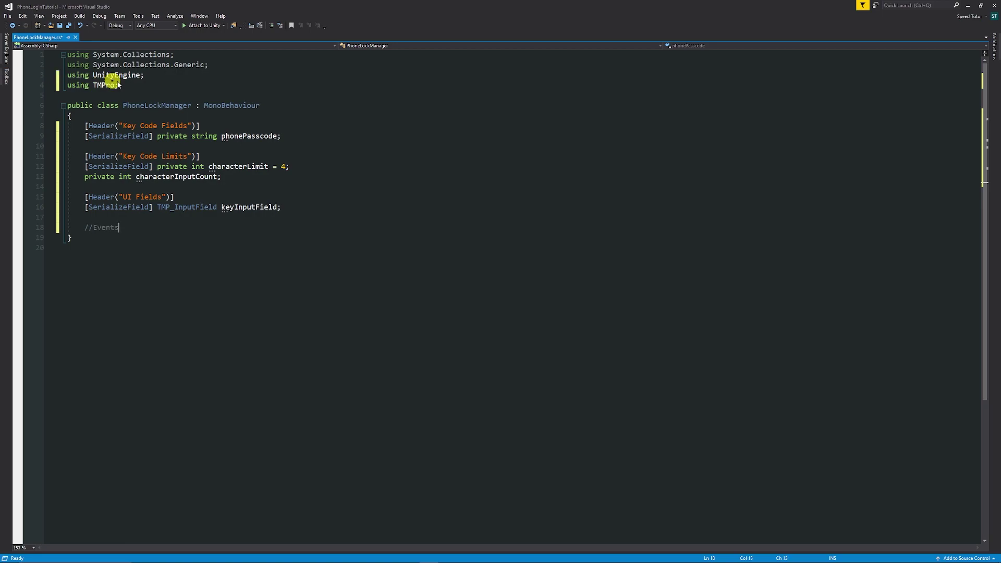
# Add a line below phonePasscode and begin public void KeyButton(string key) under //Events.
pyautogui.click(291, 137)
pyautogui.press('Return')
pyautogui.press('BackSpace')
pyautogui.press('Return')
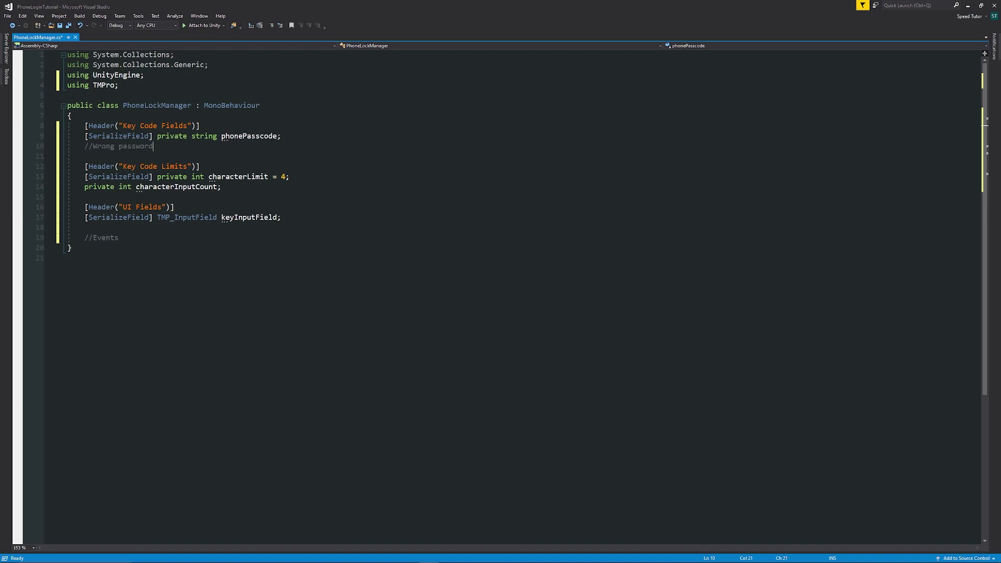
pyautogui.click(132, 237)
pyautogui.press('Return')
pyautogui.press('Return')
pyautogui.write('public void ')
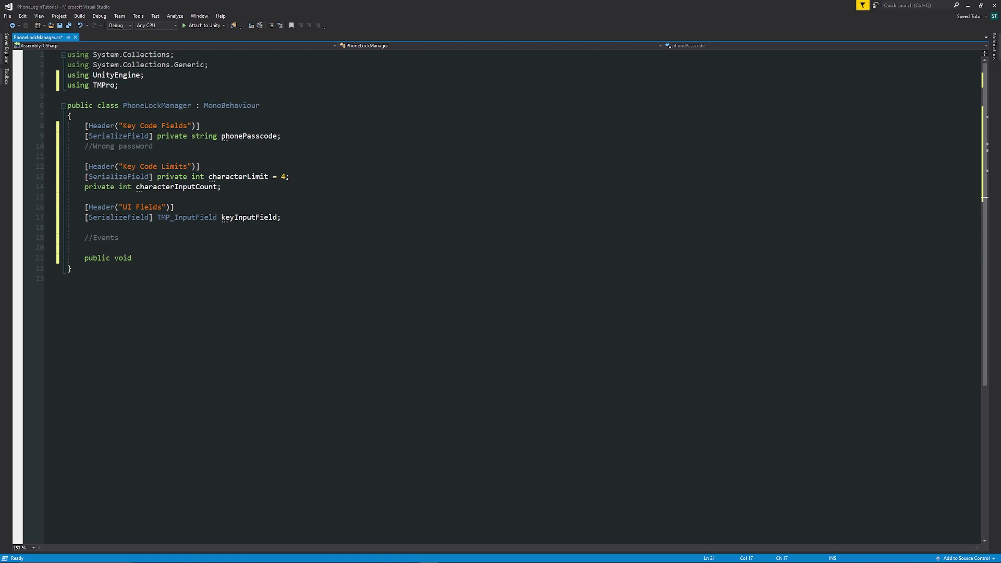
pyautogui.write('KeyButton')
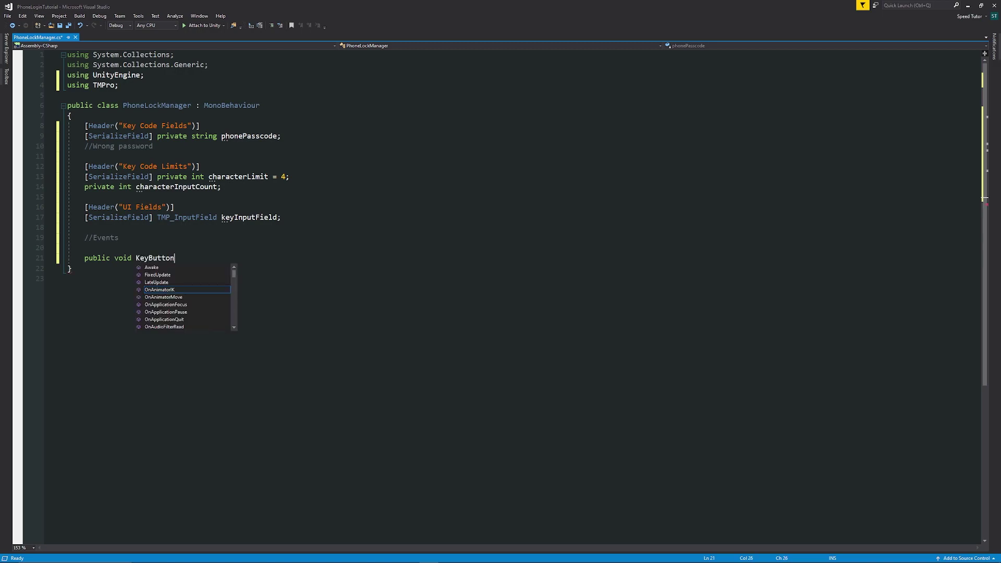
pyautogui.write('(string key')
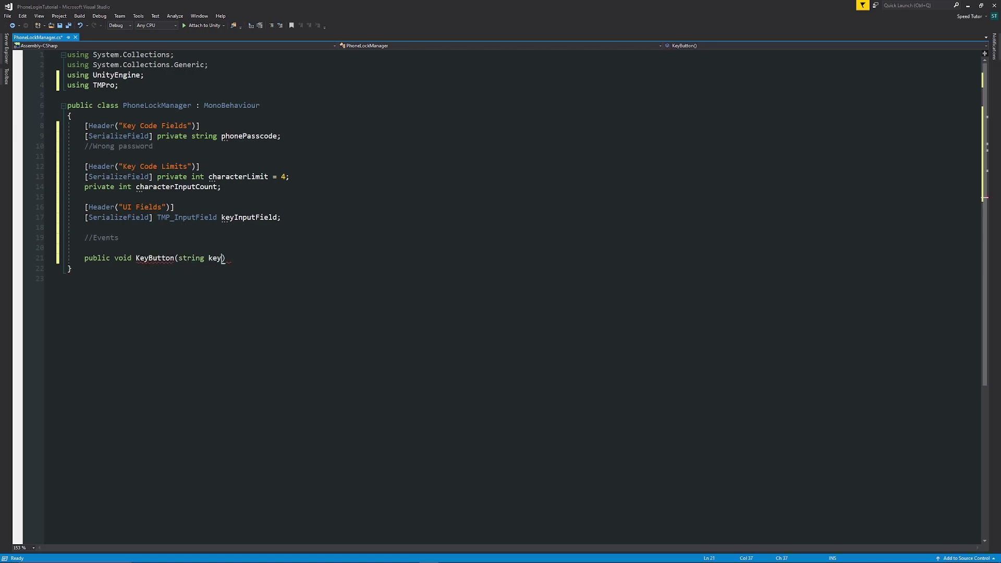
pyautogui.write(')')
# Open KeyButton's body with if (characterInputCount < keyInputField.characterLimit).
pyautogui.press('Return')
pyautogui.write('{')
pyautogui.press('Return')
pyautogui.write('if')
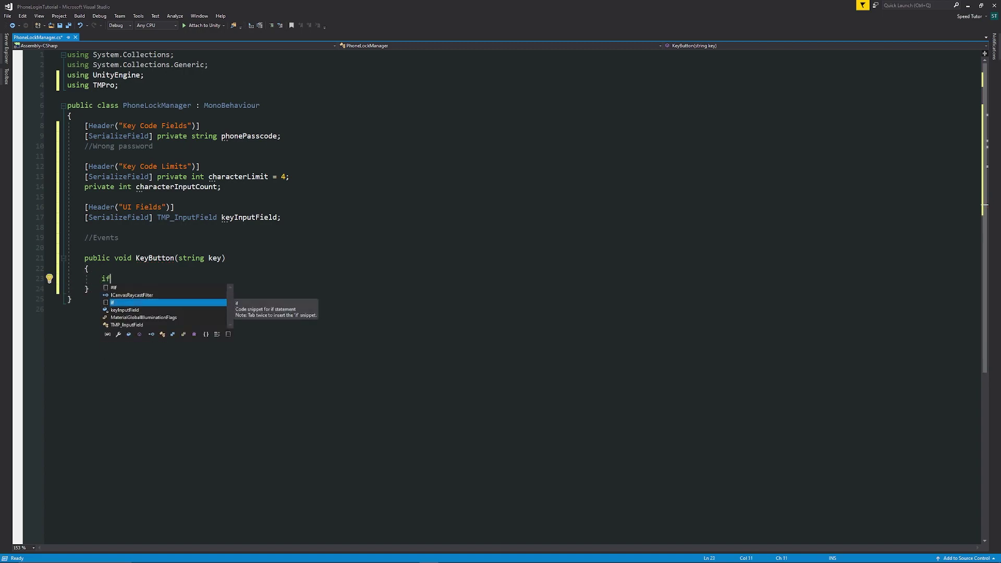
pyautogui.write('(')
pyautogui.write('characterinpu')
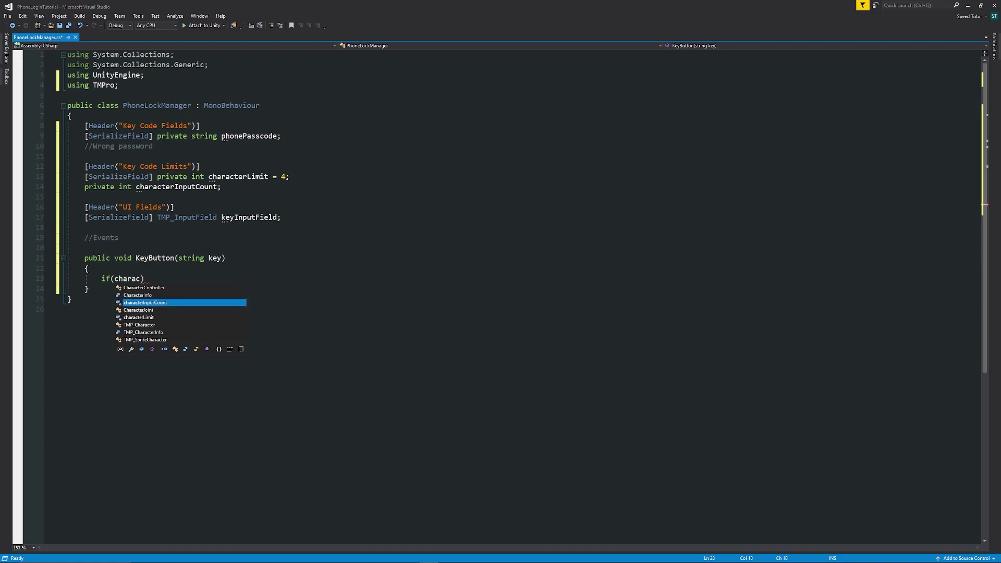
pyautogui.write('t')
pyautogui.press('Tab')
pyautogui.write('<')
pyautogui.write(' keyin')
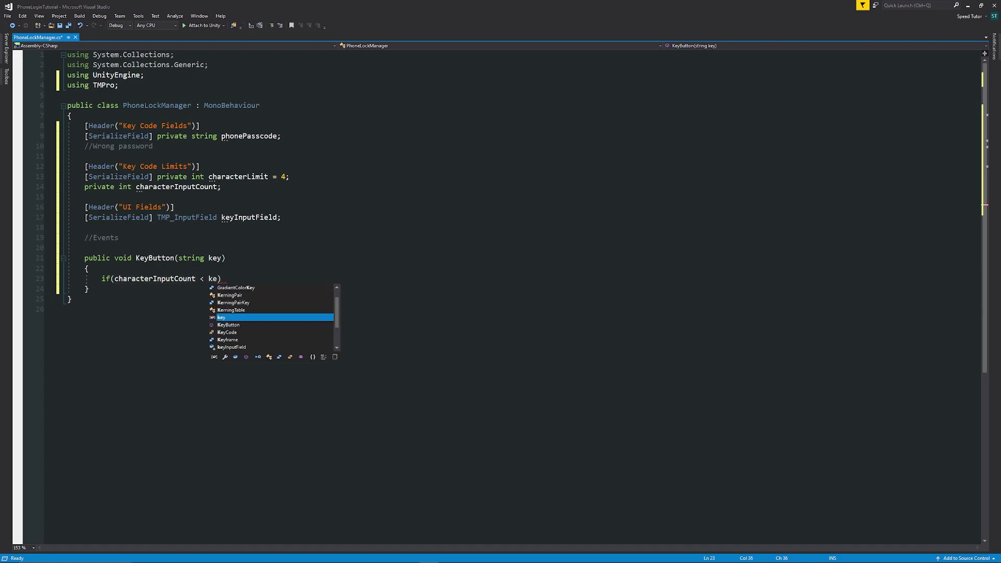
pyautogui.press('Tab')
pyautogui.write('.chara')
pyautogui.press('Tab')
# Inside the if, append key to the input text, increment characterInputCount, and save.
pyautogui.press('End')
pyautogui.press('Return')
pyautogui.write('{')
pyautogui.press('Return')
pyautogui.write('inputf.text')
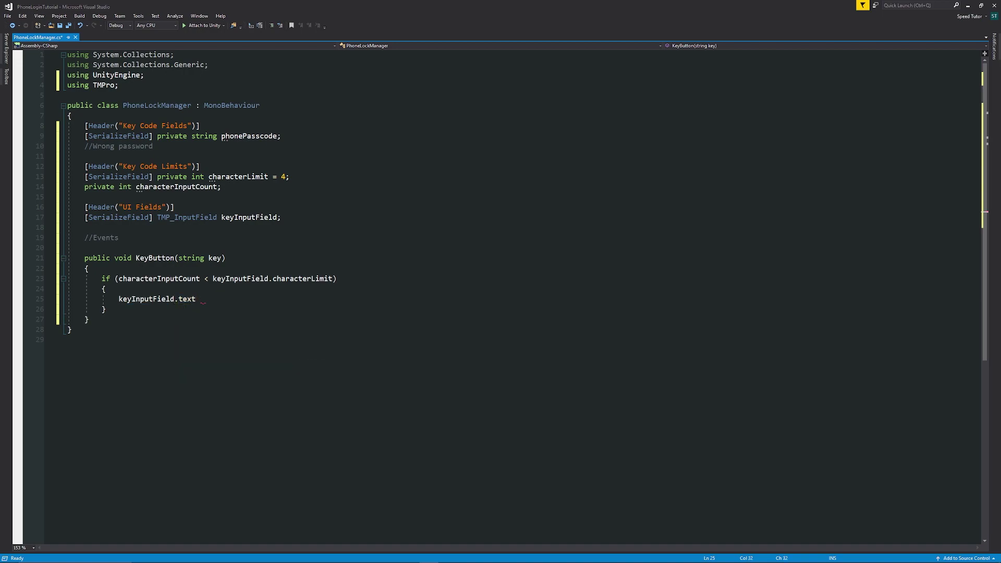
pyautogui.write(' += key;char')
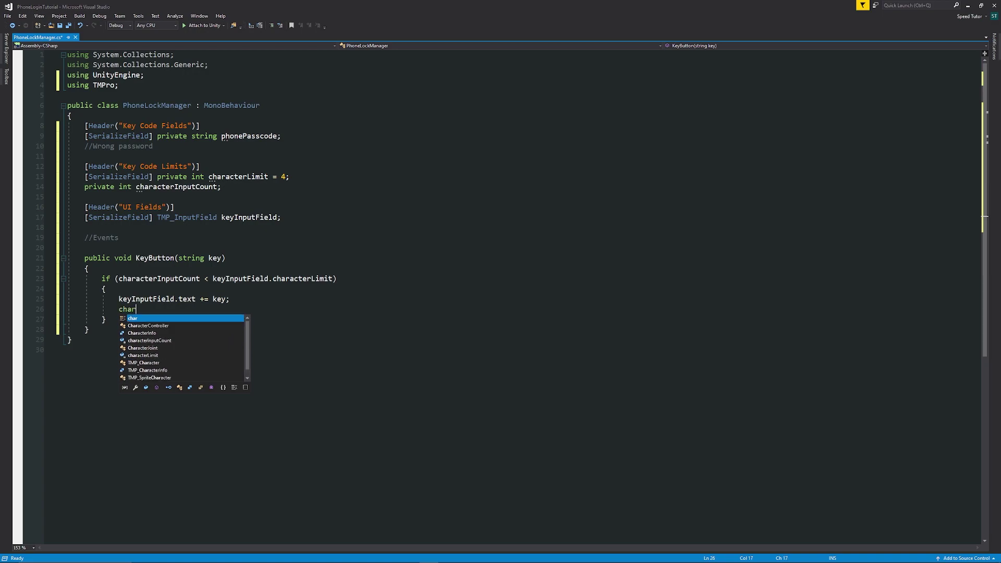
pyautogui.write('acterinput')
pyautogui.press('Tab')
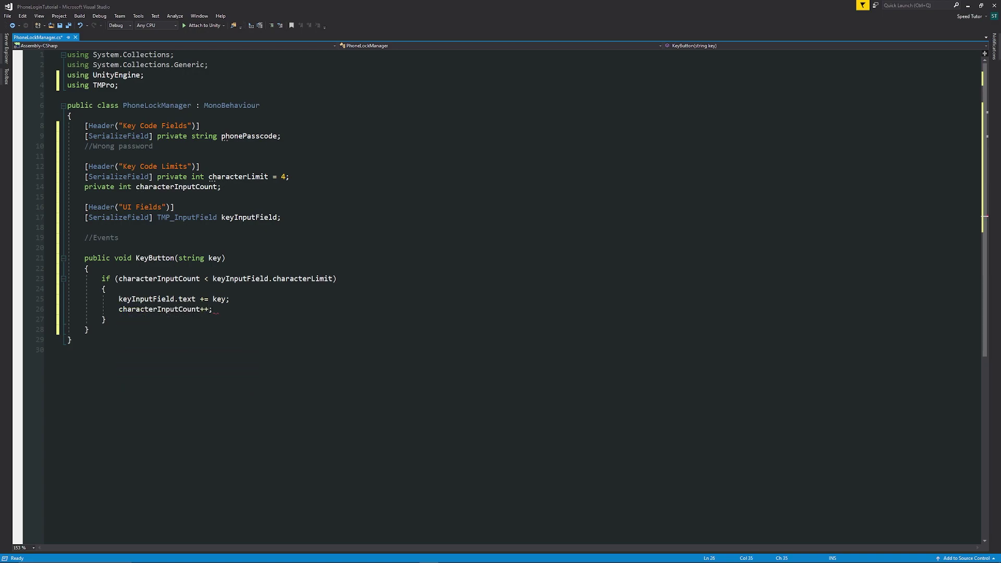
pyautogui.hotkey('ctrl', 's')
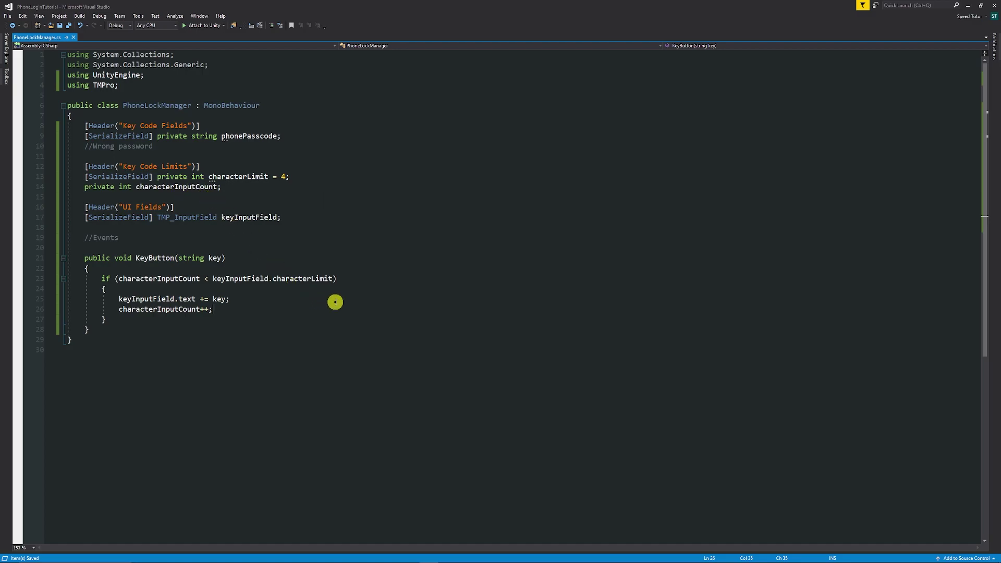
pyautogui.moveTo(546, 549)
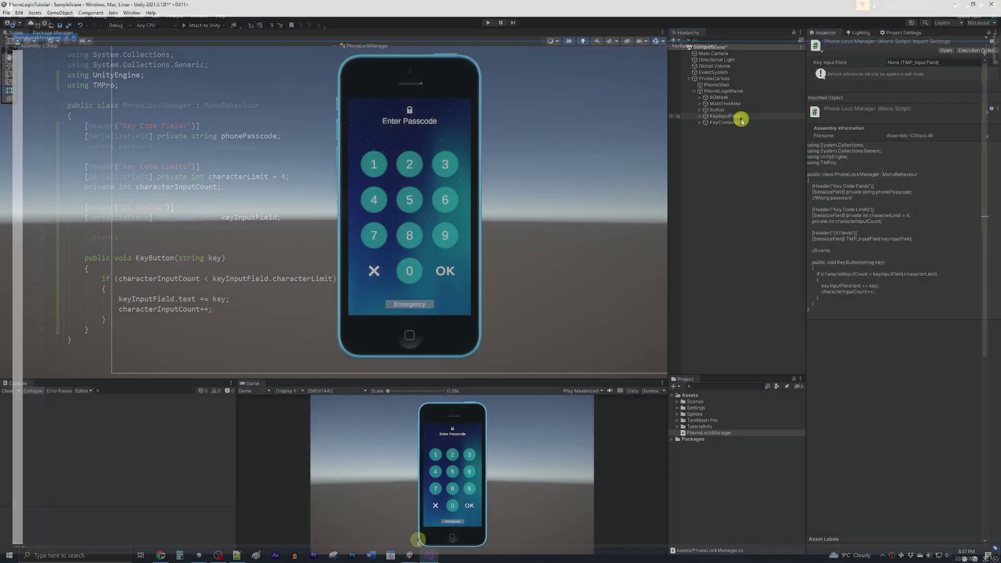
pyautogui.click(737, 115)
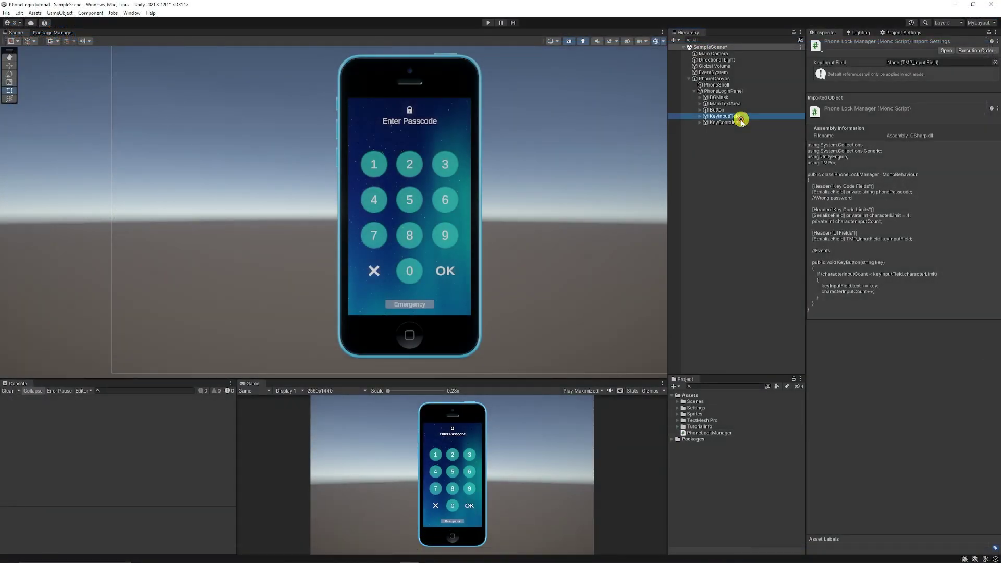
pyautogui.scroll(-2, 883, 278)
pyautogui.scroll(-2, 882, 278)
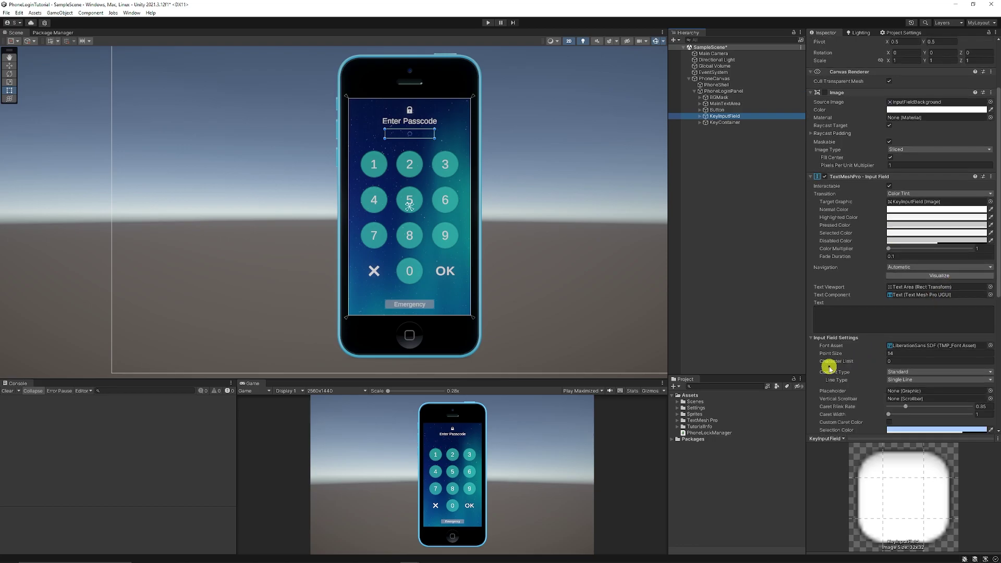
pyautogui.click(898, 363)
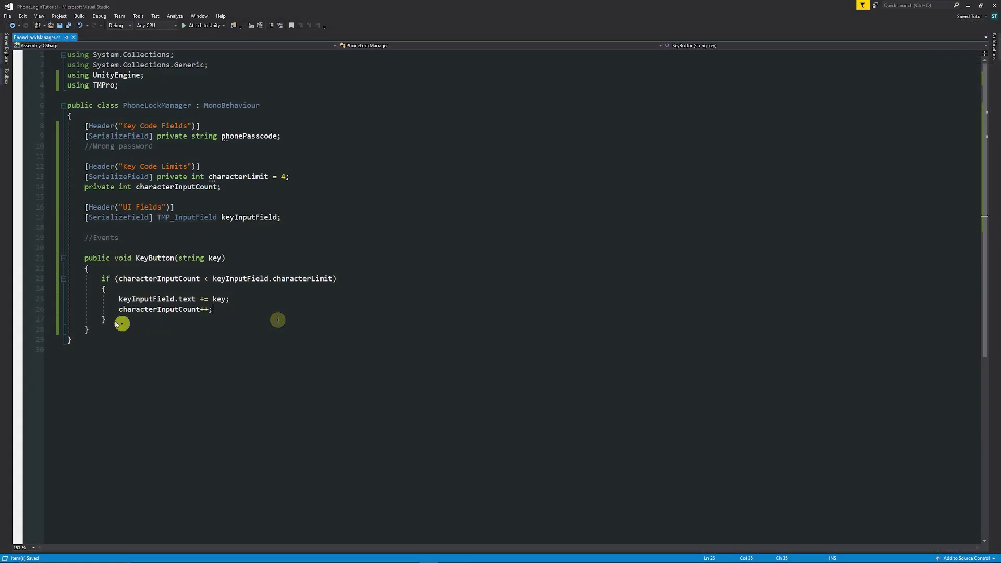
# Add an empty public void EnterButton() method below KeyButton.
pyautogui.scroll(-1, 104, 289)
pyautogui.click(99, 298)
pyautogui.press('Return')
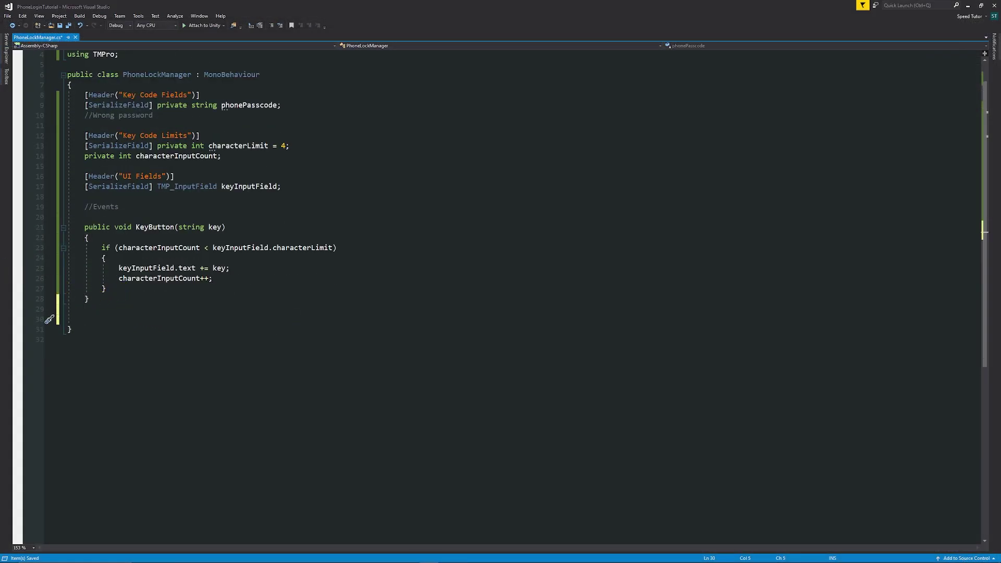
pyautogui.write('pub')
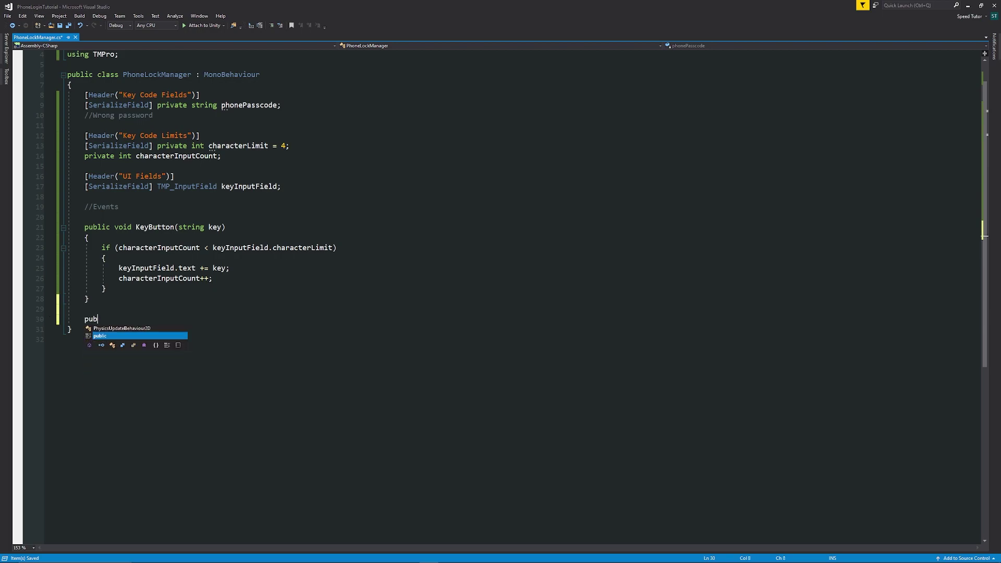
pyautogui.write('lic void EnterButton(')
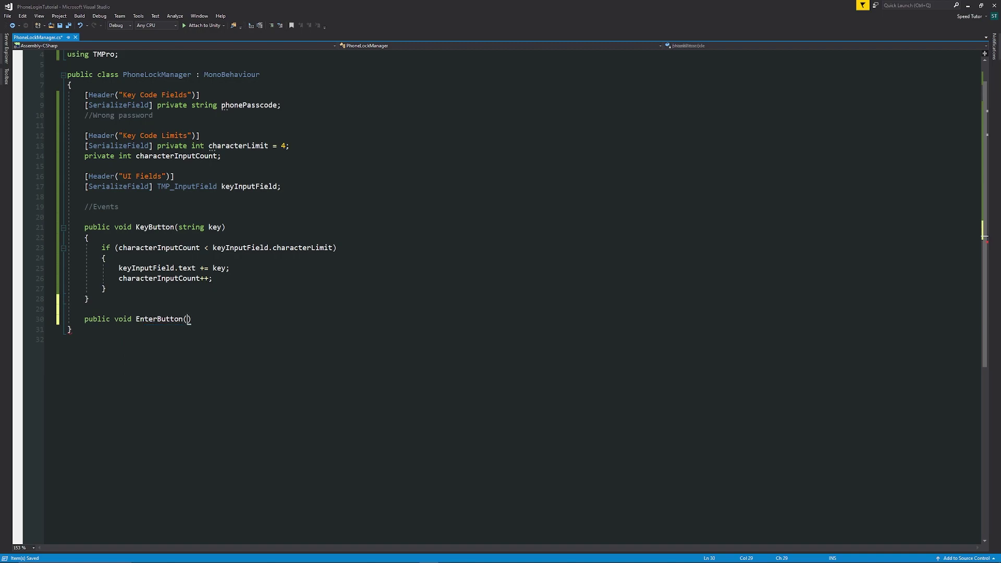
pyautogui.press('Return')
pyautogui.write('{')
pyautogui.press('Return')
# Test keyInputField.text == phonePasscode, with an else branch assigning keyInputField.text.
pyautogui.write('if(keyinput')
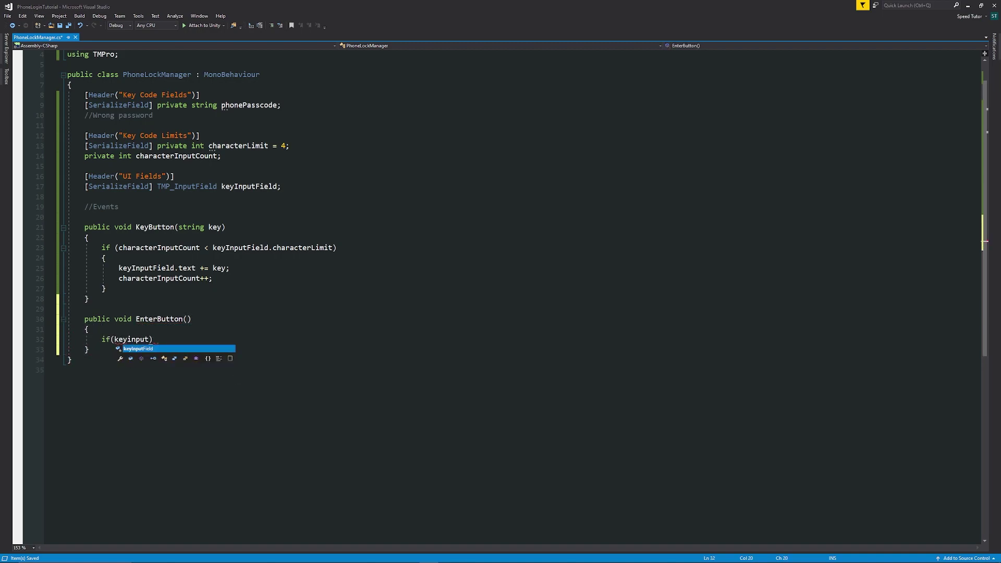
pyautogui.press('Tab')
pyautogui.write('.text ')
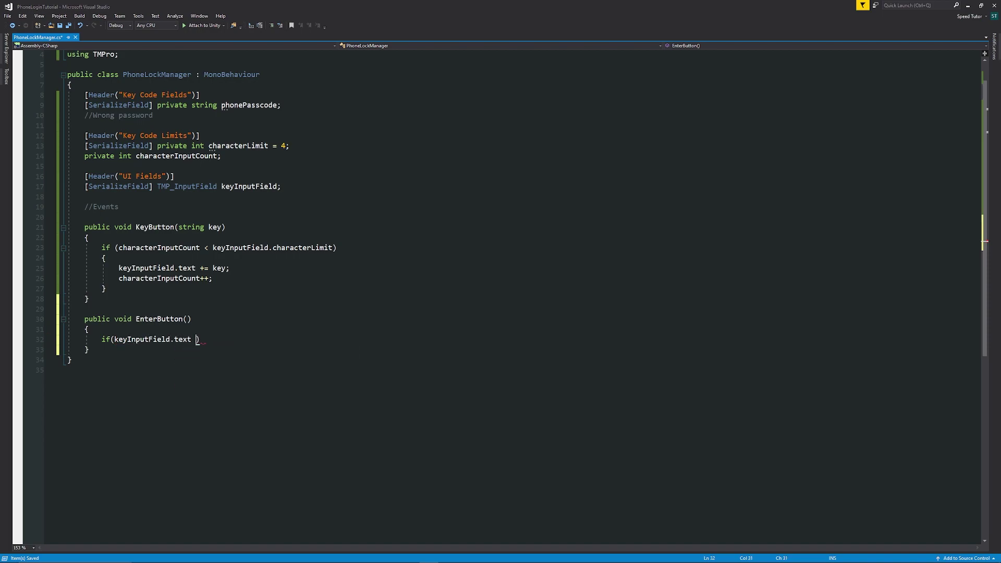
pyautogui.write('== phonePasscode')
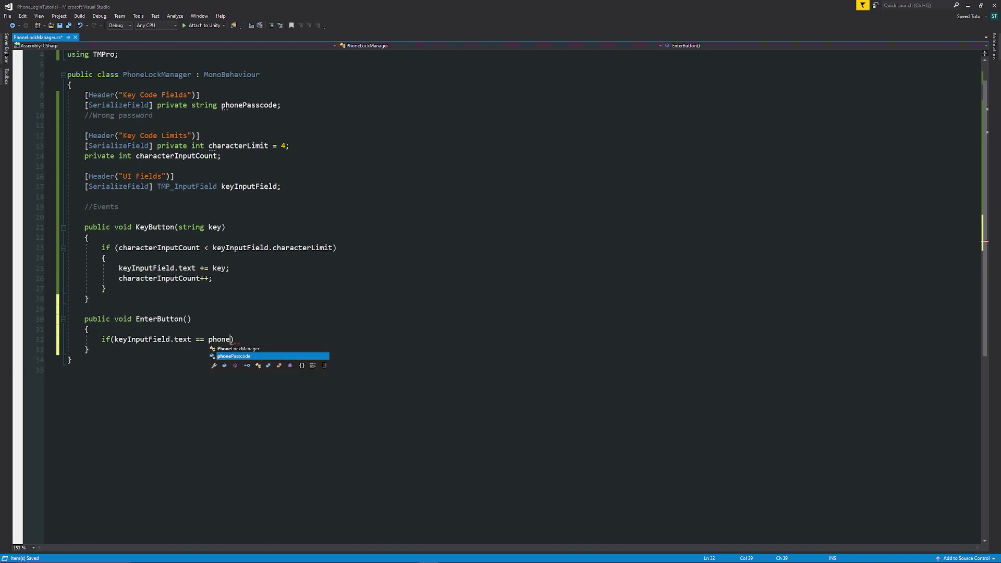
pyautogui.press('Return')
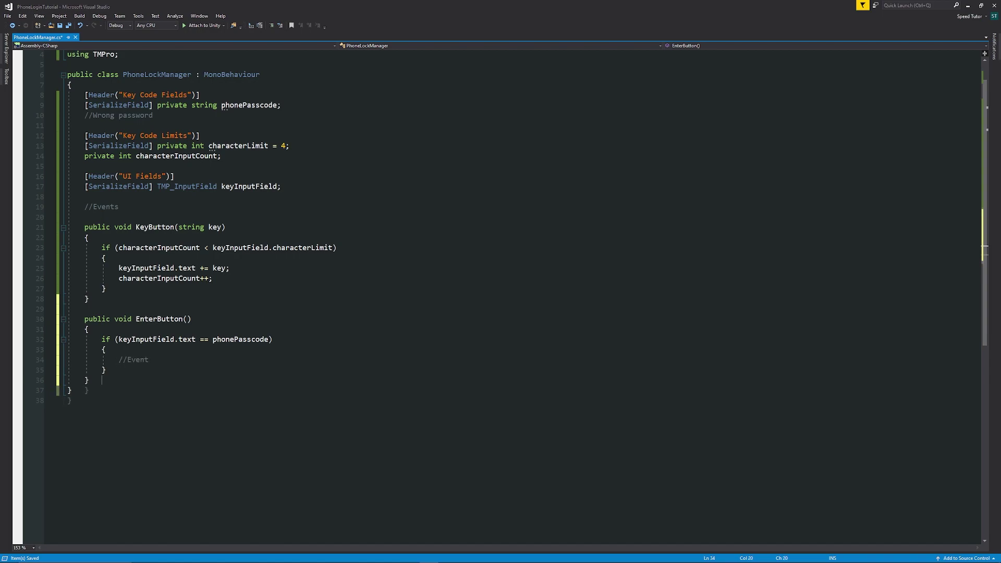
pyautogui.write('else')
pyautogui.press('Tab')
pyautogui.press('Tab')
pyautogui.write('keyInputField.text = //wrong password promp')
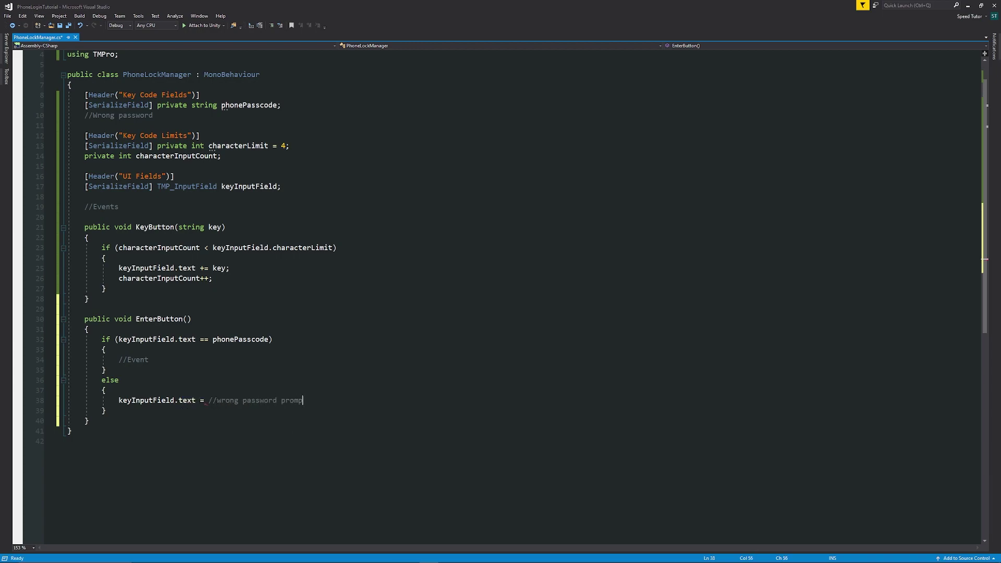
# Add an Event header and begin a [SerializeField] private declaration under it.
pyautogui.write('[Header("Event')
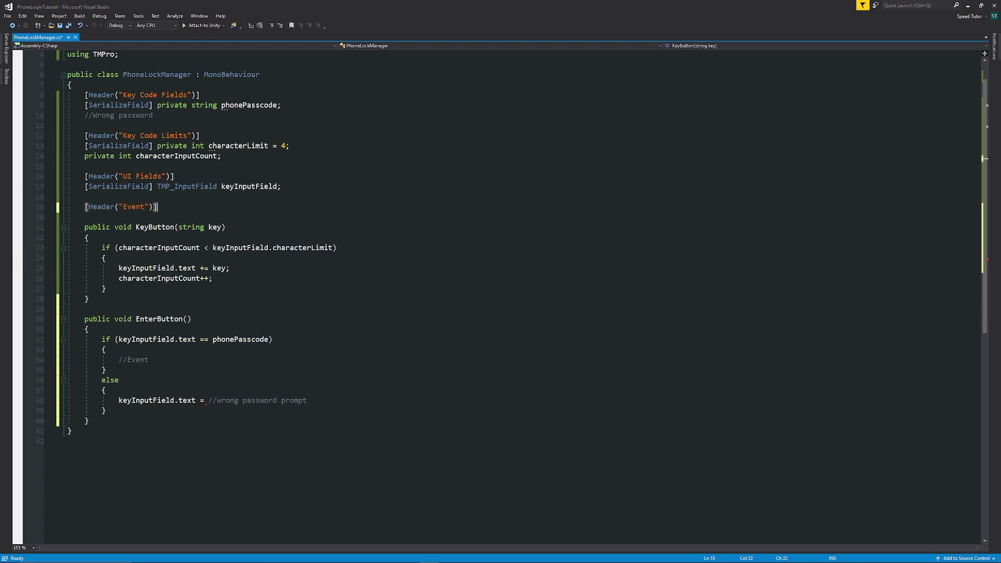
pyautogui.press('Return')
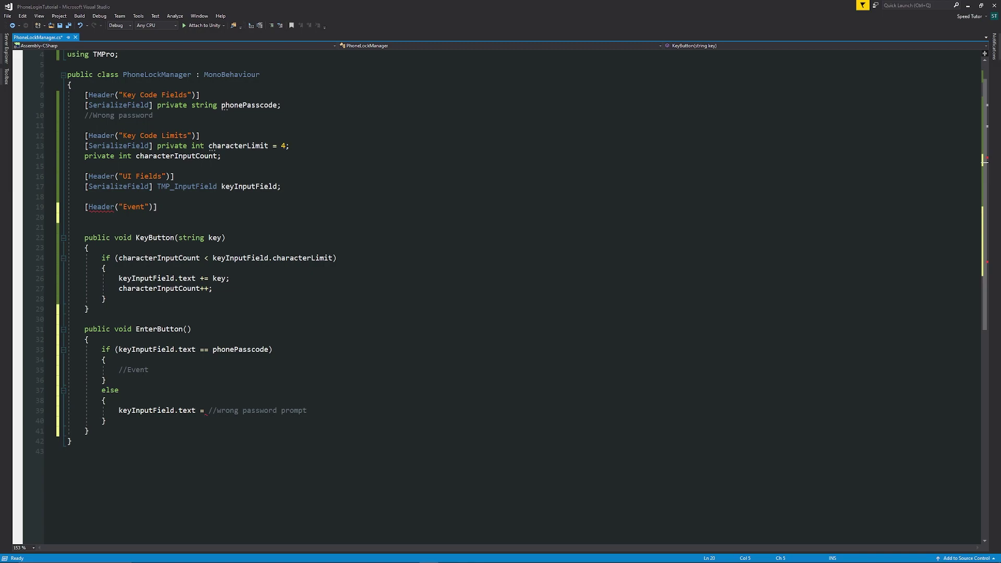
pyautogui.write('[]')
pyautogui.press('Left')
pyautogui.write('SerializeField')
pyautogui.press('End')
pyautogui.write('private')
# Import UnityEngine.Events and complete the declaration as UnityEvent unlockEvent.
pyautogui.scroll(1, 139, 81)
pyautogui.click(136, 85)
pyautogui.press('Return')
pyautogui.write('usin')
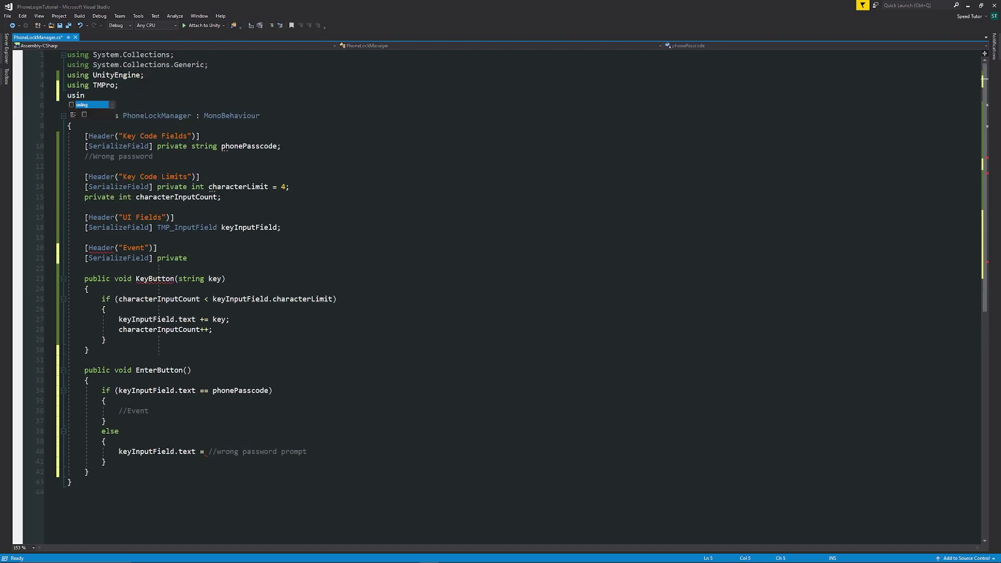
pyautogui.write('g UnityEngine.Events;')
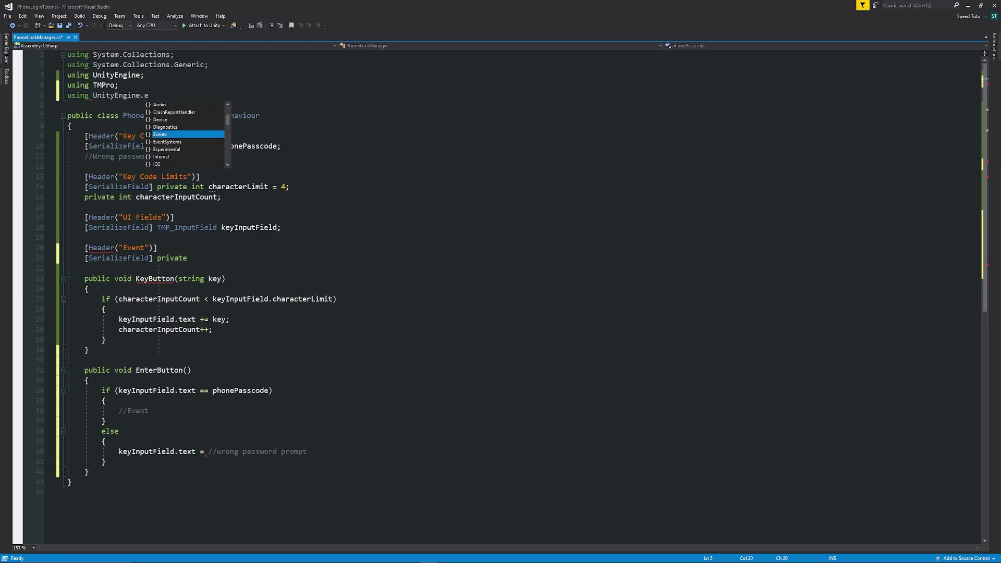
pyautogui.click(191, 257)
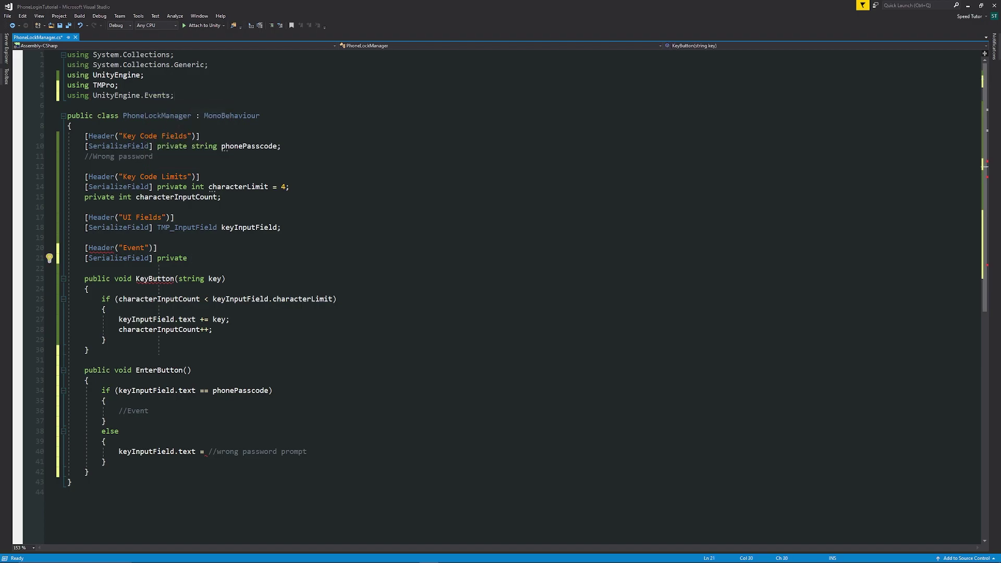
pyautogui.write('Unity')
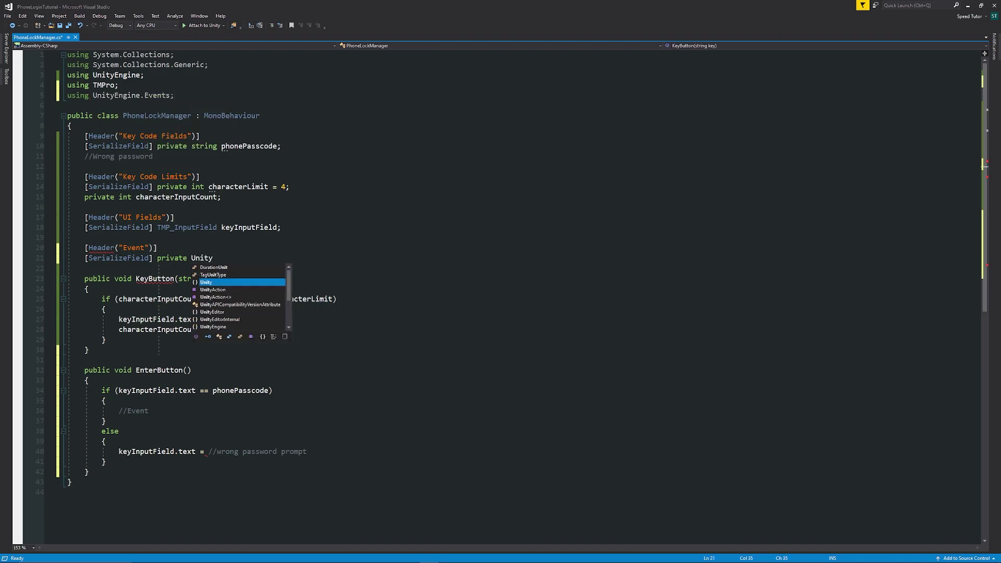
pyautogui.write('Event un')
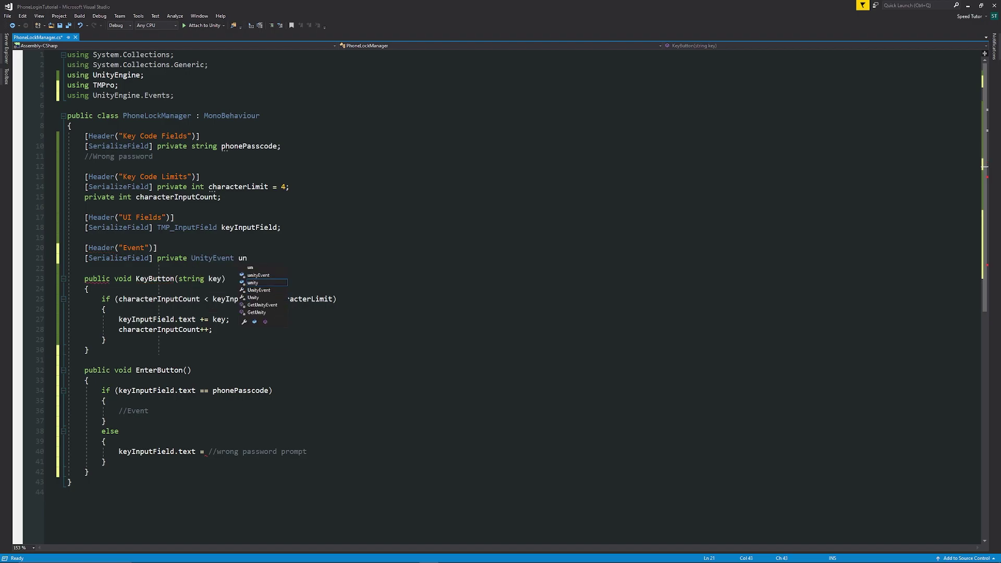
pyautogui.write('lockEvent;')
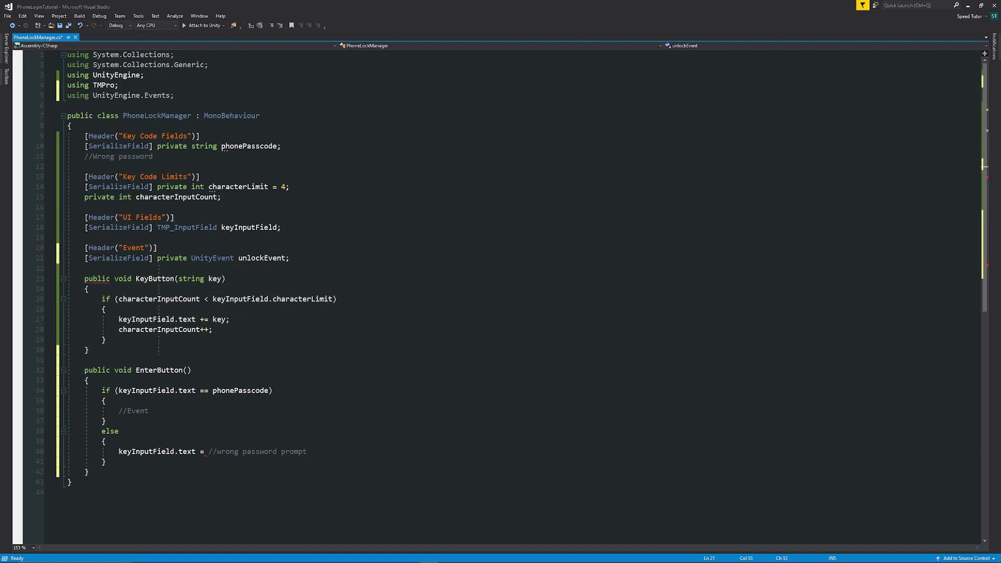
# Replace the //Event placeholder with unlockEvent.Invoke(); and save the script.
pyautogui.click(286, 258)
pyautogui.scroll(-3, 263, 262)
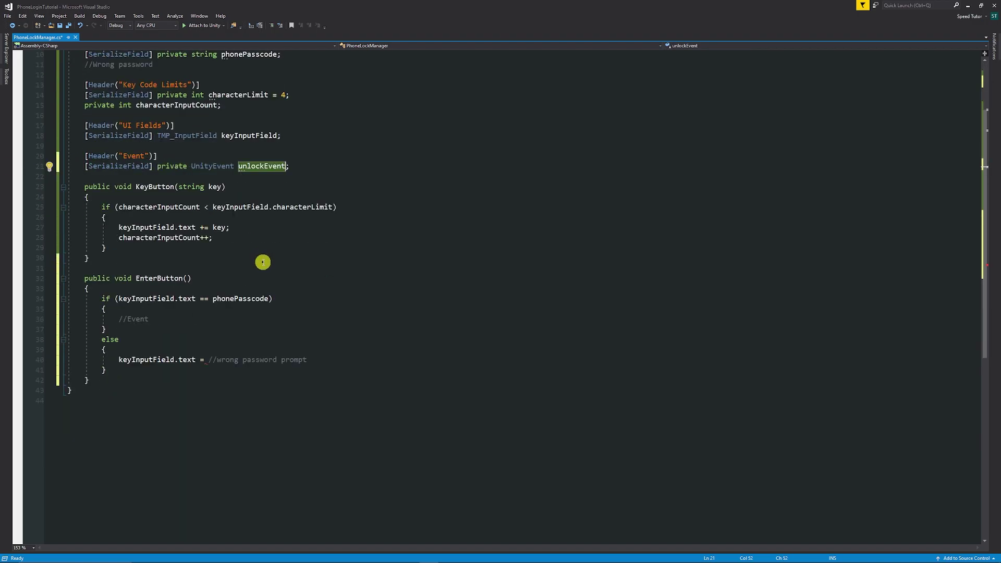
pyautogui.moveTo(151, 319); pyautogui.dragTo(119, 318)
pyautogui.write('unlockEvent')
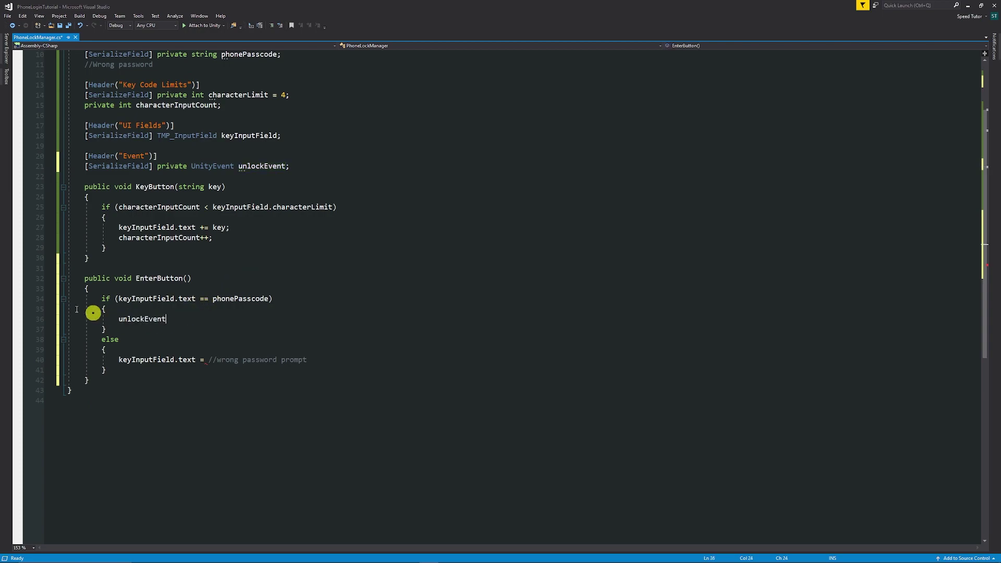
pyautogui.write('.Invoke();')
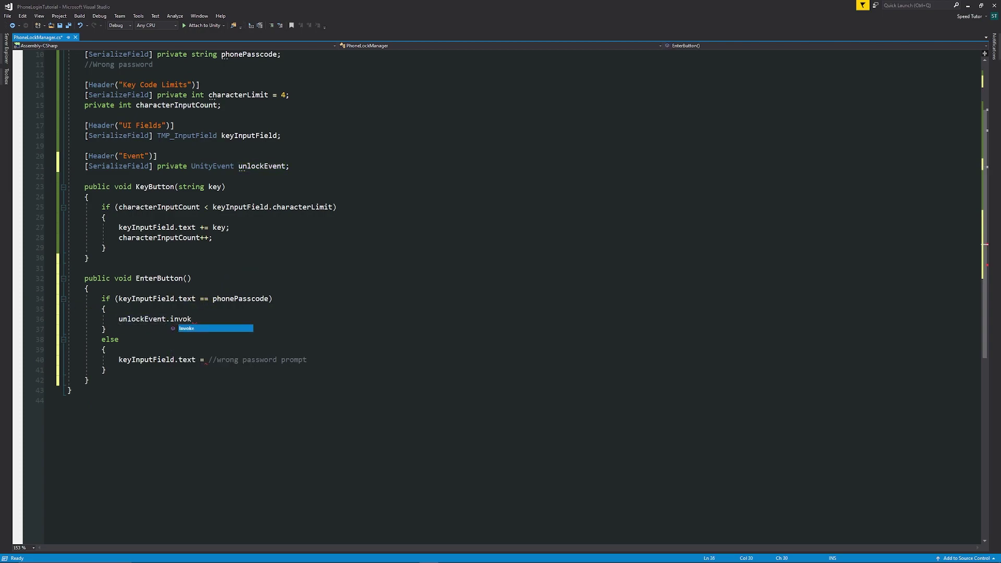
pyautogui.hotkey('ctrl', 's')
pyautogui.scroll(2, 243, 207)
pyautogui.click(106, 127)
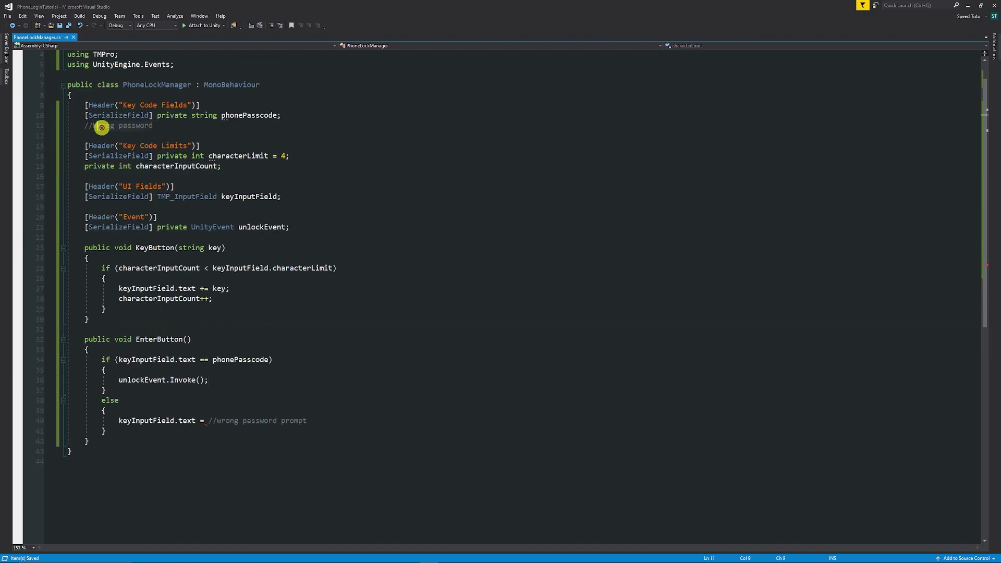
# Replace the //Wrong password comment with a serialized string wrongPasscodeMessage = "Wrong Passcode".
pyautogui.press('Home')
pyautogui.hotkey('shift', 'End')
pyautogui.write('[SerializeField] private string')
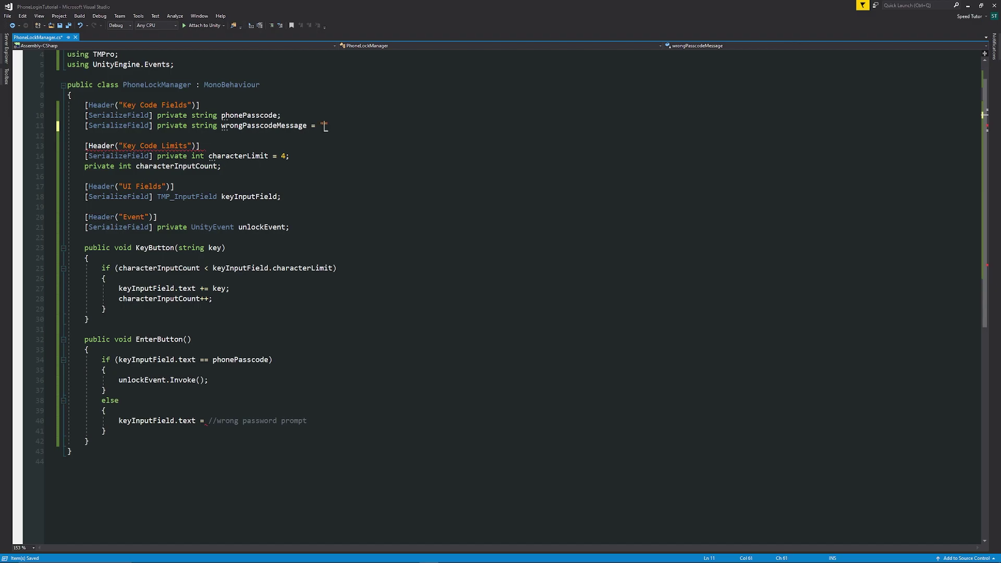
pyautogui.write('Pass')
pyautogui.click(307, 125)
# Assign wrongPasscodeMessage in the else branch and begin a public void Cancel method.
pyautogui.scroll(-1, 148, 259)
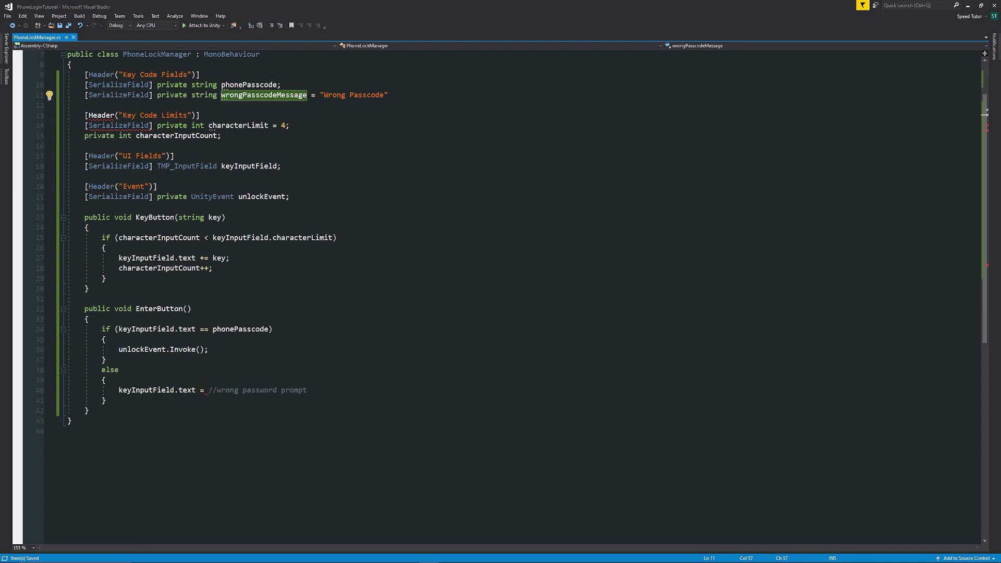
pyautogui.moveTo(309, 390); pyautogui.dragTo(209, 390)
pyautogui.hotkey('ctrl', 'v')
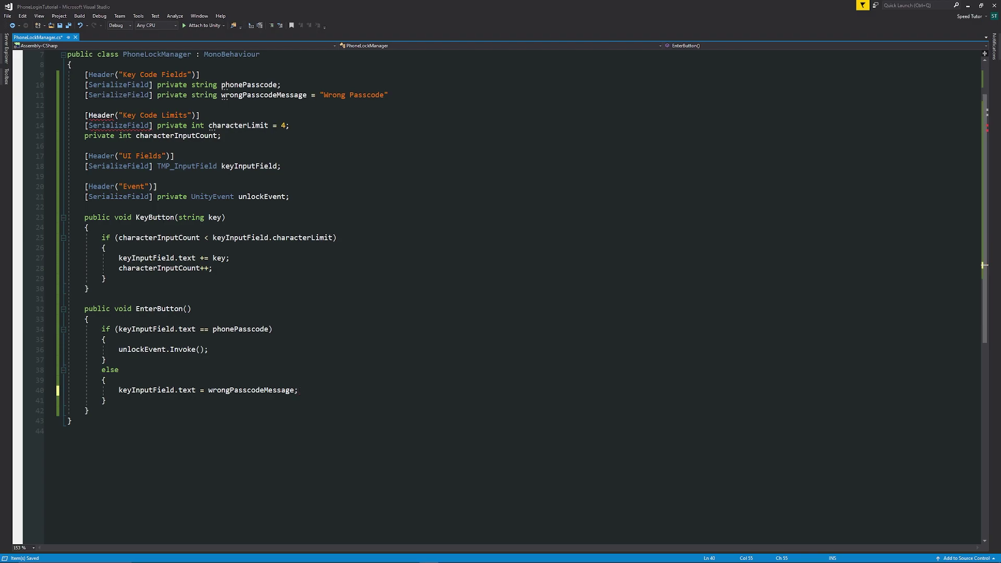
pyautogui.press('Down')
pyautogui.press('Down')
pyautogui.press('End')
pyautogui.press('Return')
pyautogui.press('Return')
pyautogui.write('public void Cancel')
# Finish a CancelButton() method that calls ResetInputField().
pyautogui.press('BackSpace')
pyautogui.press('BackSpace')
pyautogui.write('celButton(')
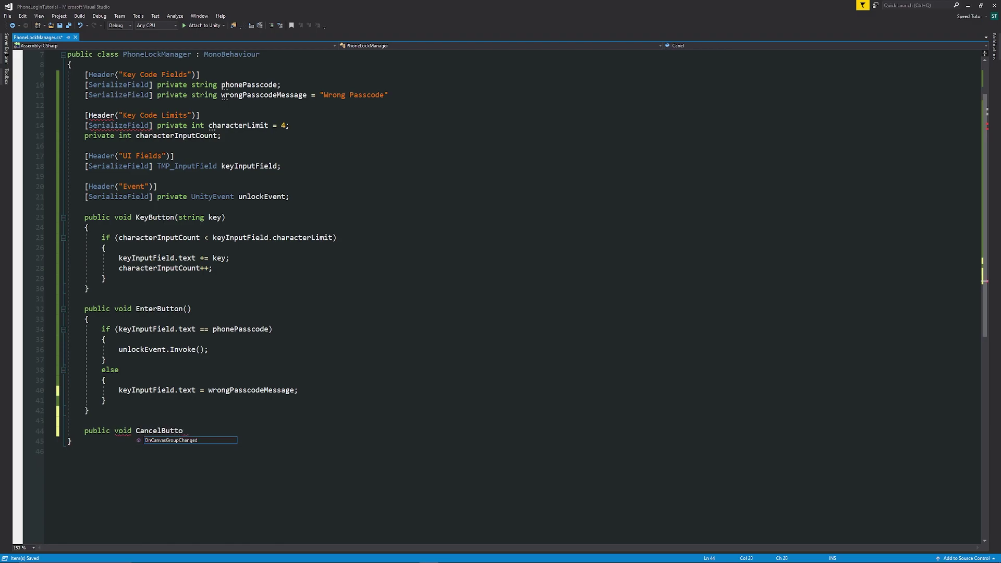
pyautogui.scroll(-2, 500, 292)
pyautogui.press('Return')
pyautogui.write('{')
pyautogui.press('Return')
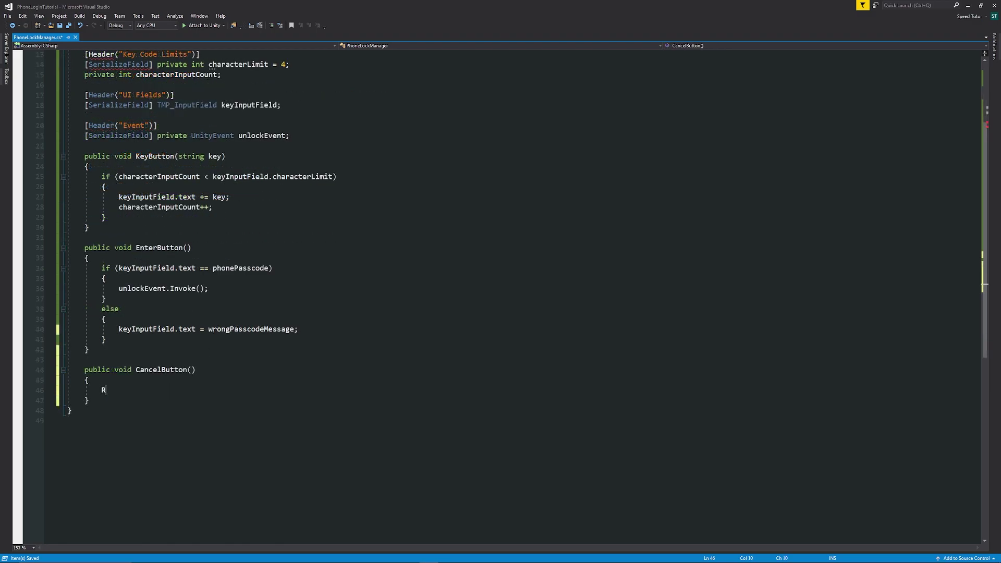
pyautogui.write('ResetInputFie')
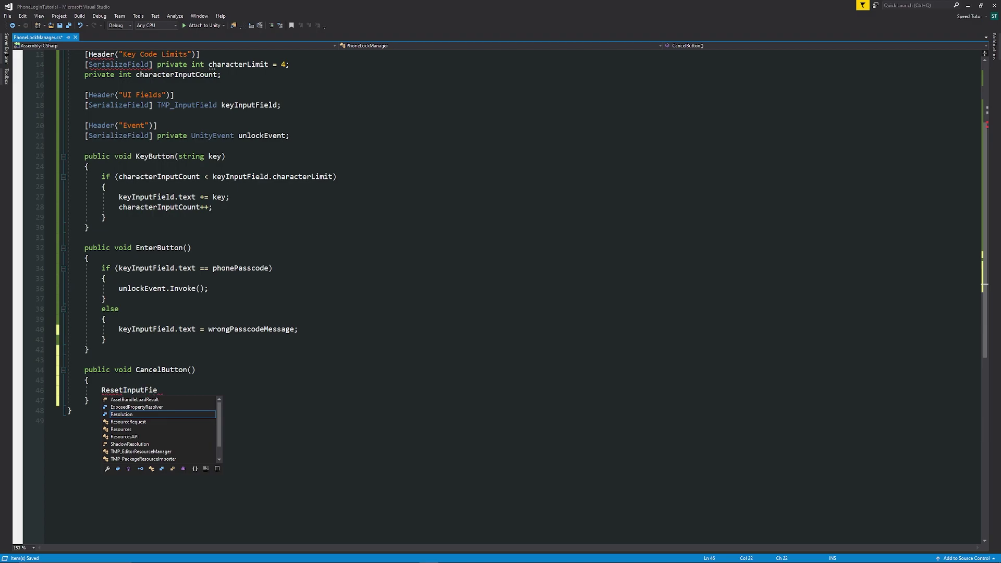
pyautogui.write('ld();')
# Write ResetInputField() to null keyInputField.text and zero characterInputCount, then save.
pyautogui.press('Down')
pyautogui.press('Return')
pyautogui.press('Return')
pyautogui.write('void R')
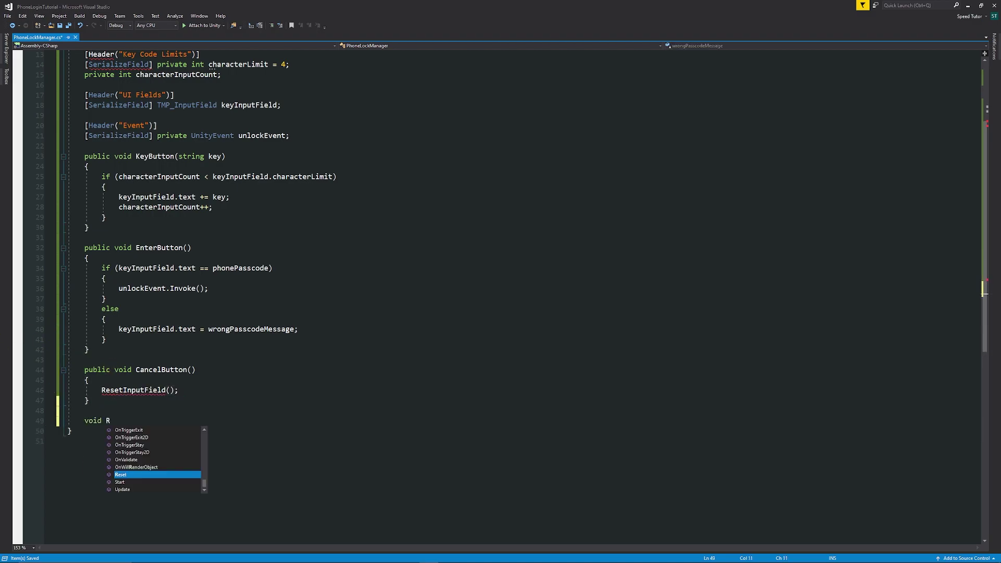
pyautogui.write('esetInputField()')
pyautogui.press('Return')
pyautogui.write('{')
pyautogui.press('Return')
pyautogui.write('keyInputField')
pyautogui.write('.text = null; ')
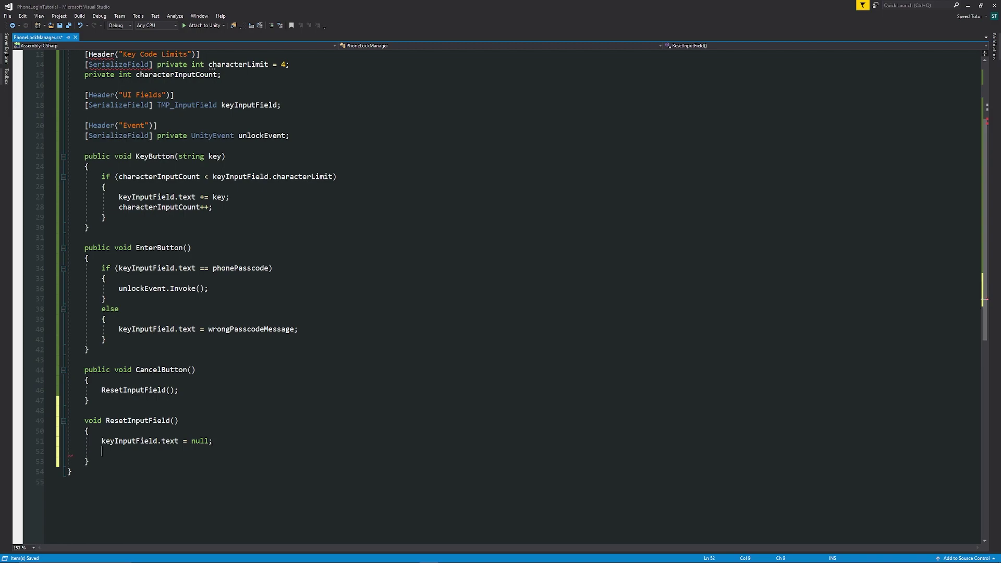
pyautogui.write('characterInputCount = 0;')
pyautogui.hotkey('ctrl', 's')
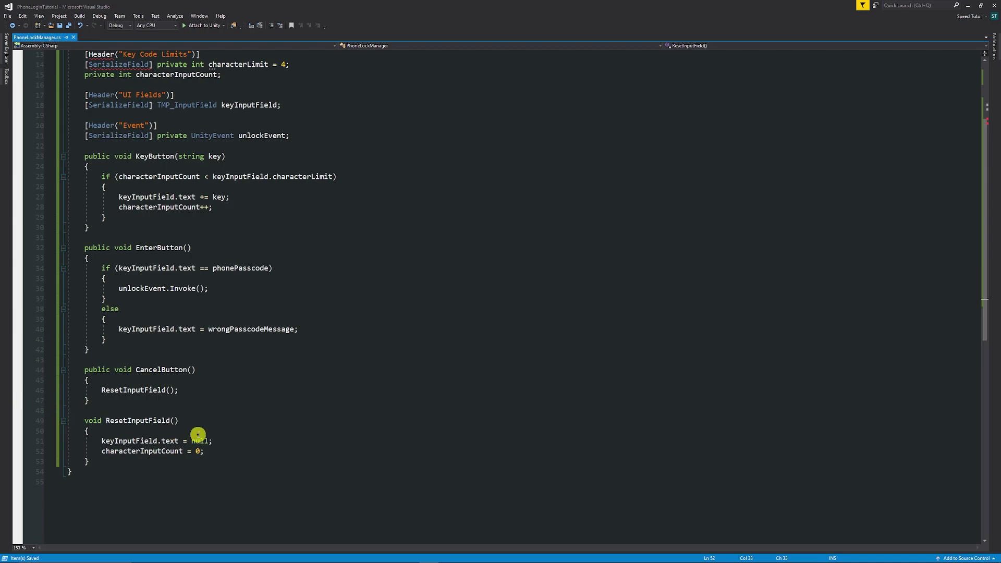
# Check where wrongPasscodeMessage is used, then minimize Visual Studio to return to Unity.
pyautogui.scroll(4, 224, 417)
pyautogui.scroll(-5, 258, 365)
pyautogui.click(256, 299)
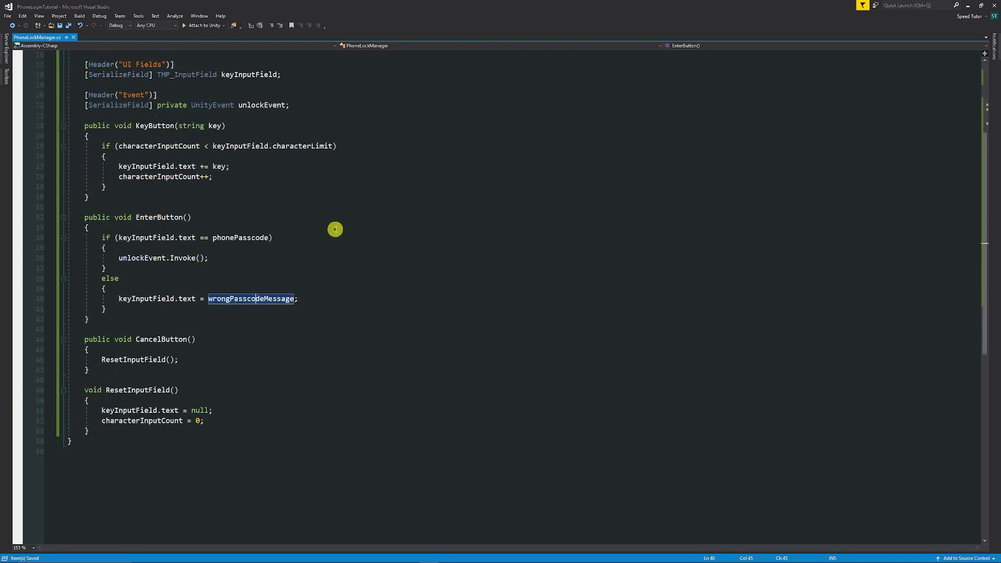
pyautogui.click(968, 6)
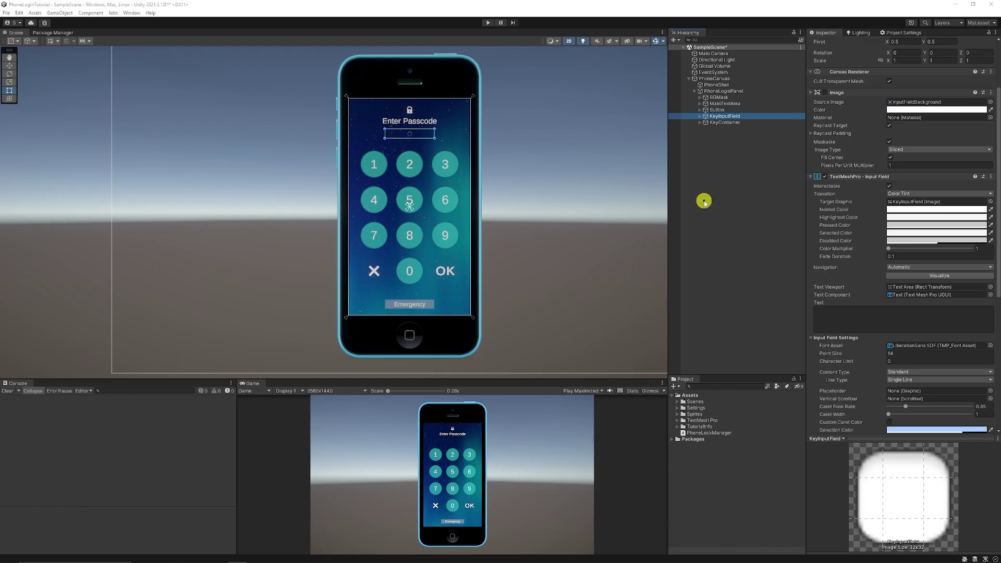
# Create an empty object named PhoneLoginManager and reset its Transform to the origin.
pyautogui.rightClick(728, 160)
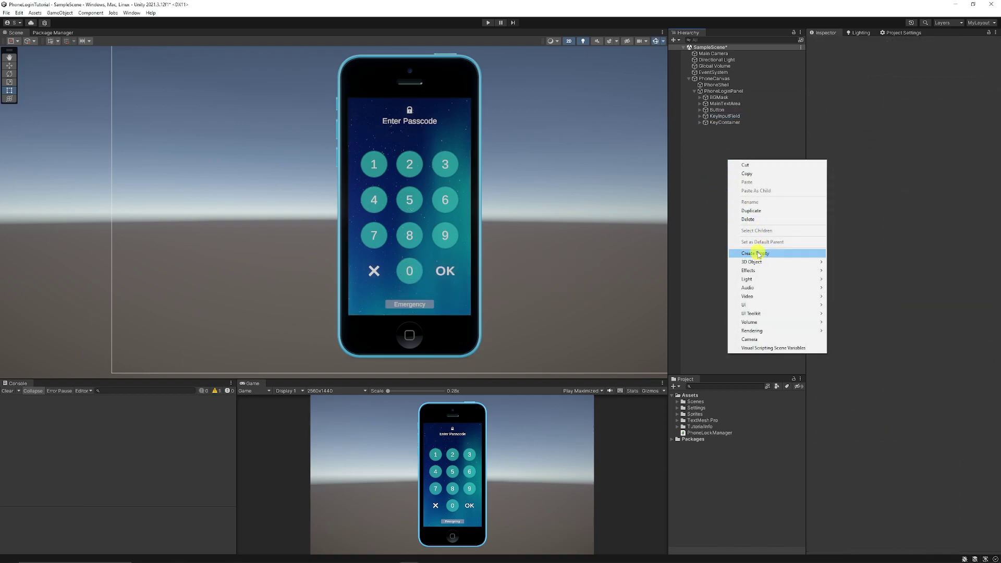
pyautogui.click(756, 252)
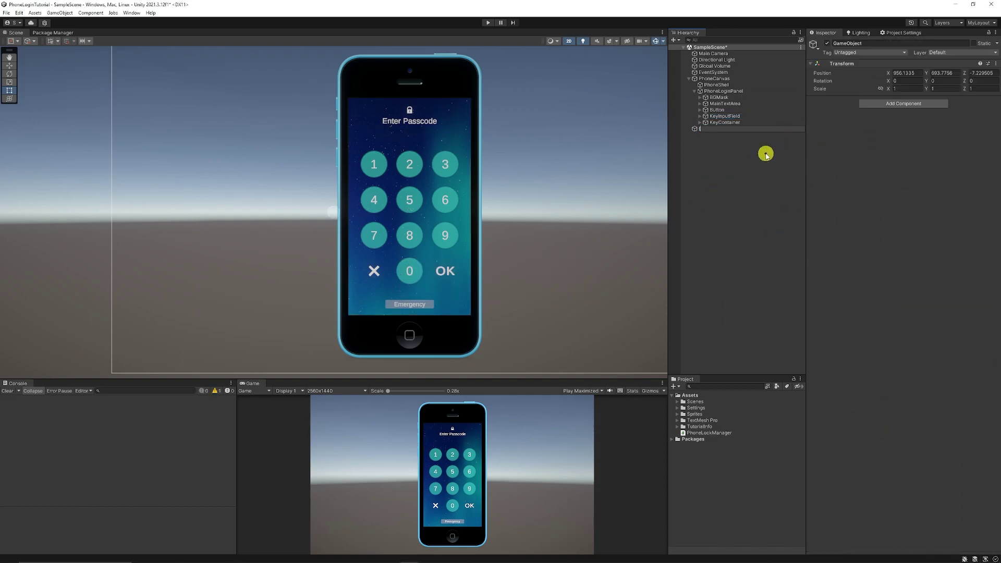
pyautogui.write('PhoneLoginManager')
pyautogui.press('Return')
pyautogui.rightClick(824, 63)
pyautogui.click(829, 72)
# Attach the PhoneLockManager script, assign KeyInputField as its Key Input Field, and begin the passcode entry.
pyautogui.moveTo(713, 432); pyautogui.dragTo(921, 241)
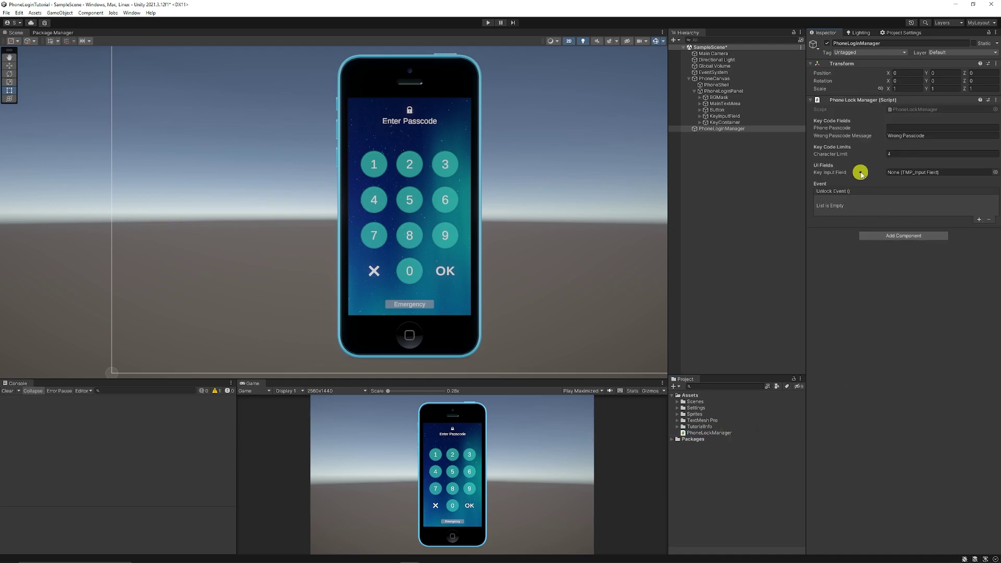
pyautogui.click(899, 136)
pyautogui.click(913, 172)
pyautogui.moveTo(725, 115); pyautogui.dragTo(922, 172)
pyautogui.click(914, 127)
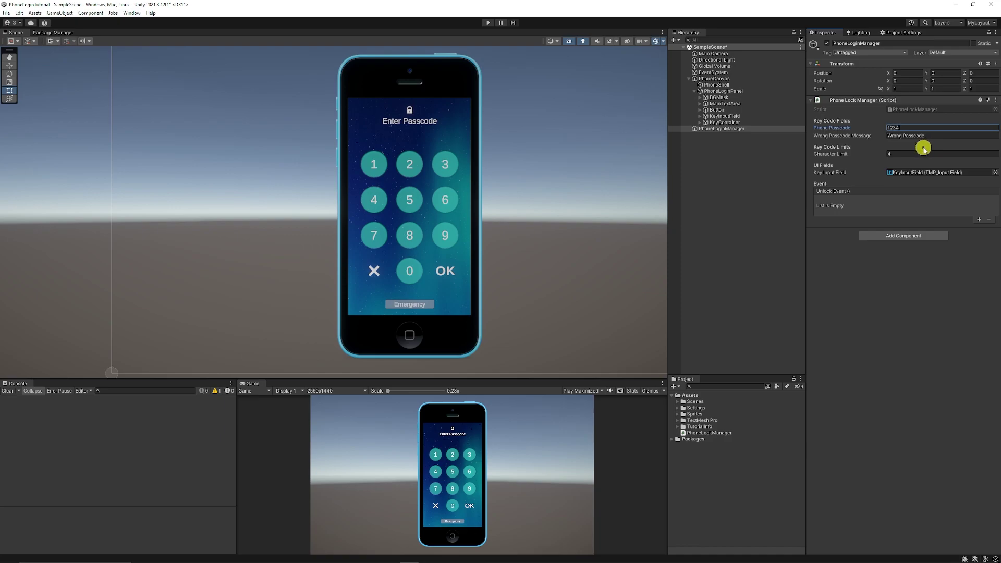
# Add two Unlock Event entries, the first calling GameObject.SetActive on PhoneLoginPanel.
pyautogui.click(979, 221)
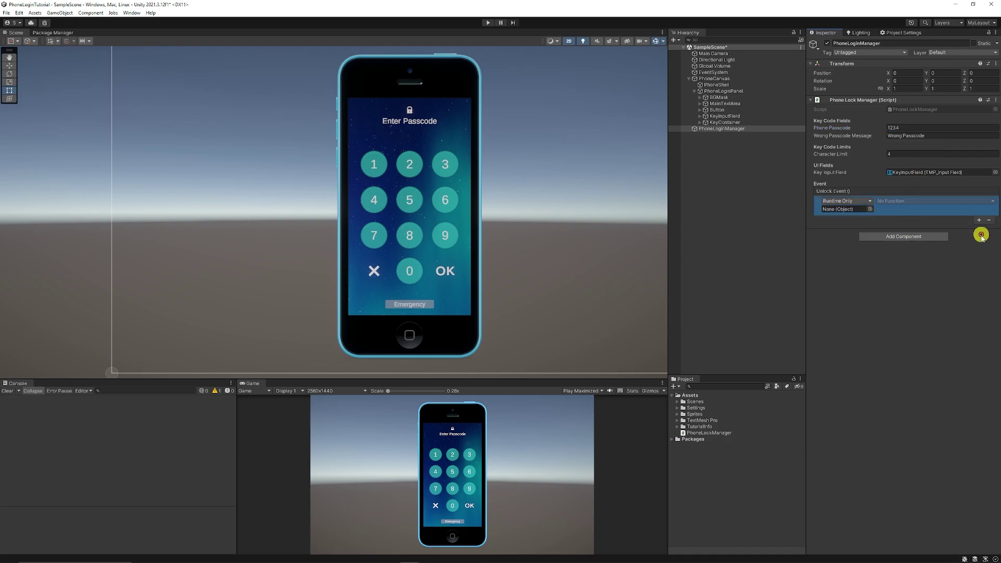
pyautogui.click(979, 220)
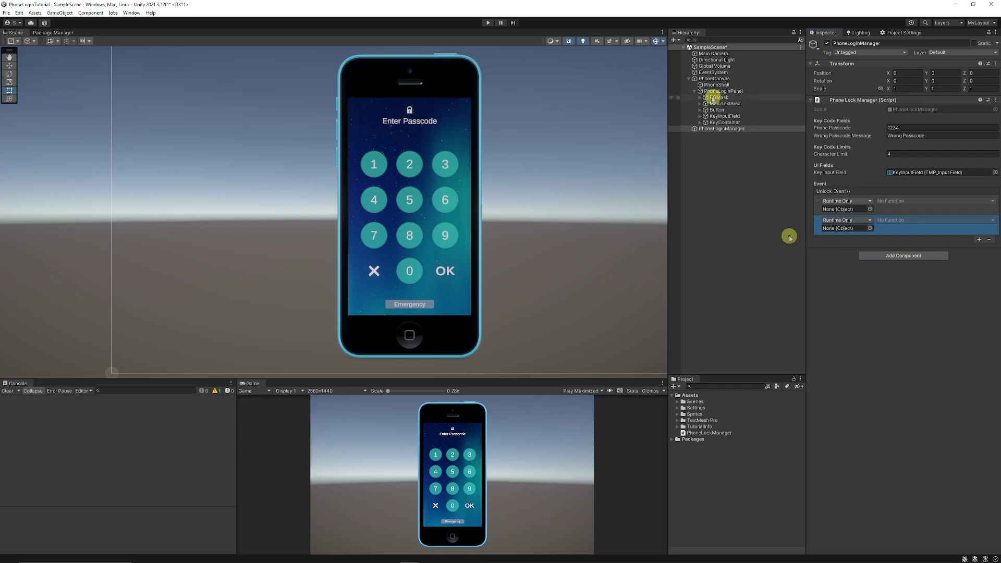
pyautogui.click(694, 91)
pyautogui.moveTo(719, 92); pyautogui.dragTo(848, 207)
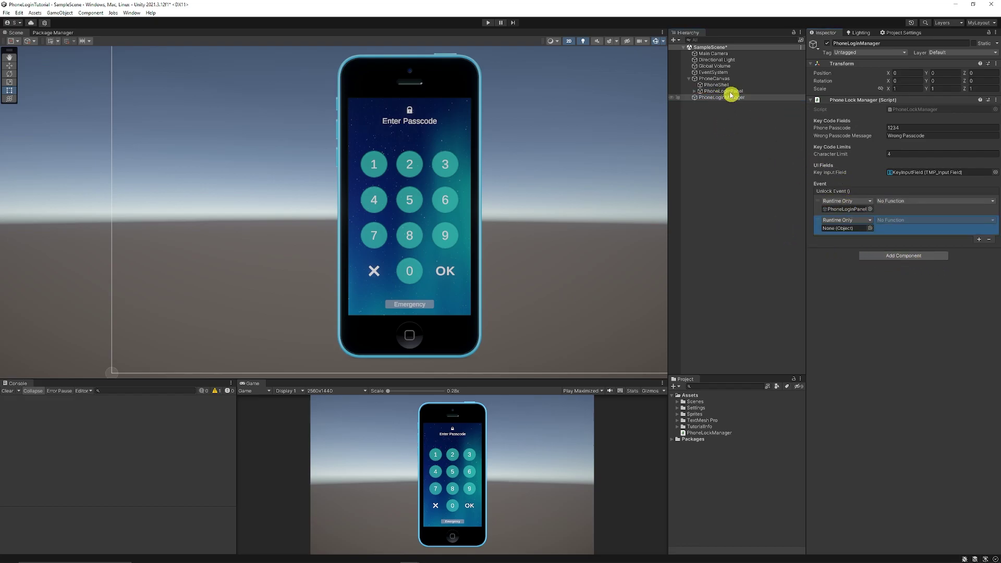
pyautogui.click(892, 201)
pyautogui.moveTo(919, 224)
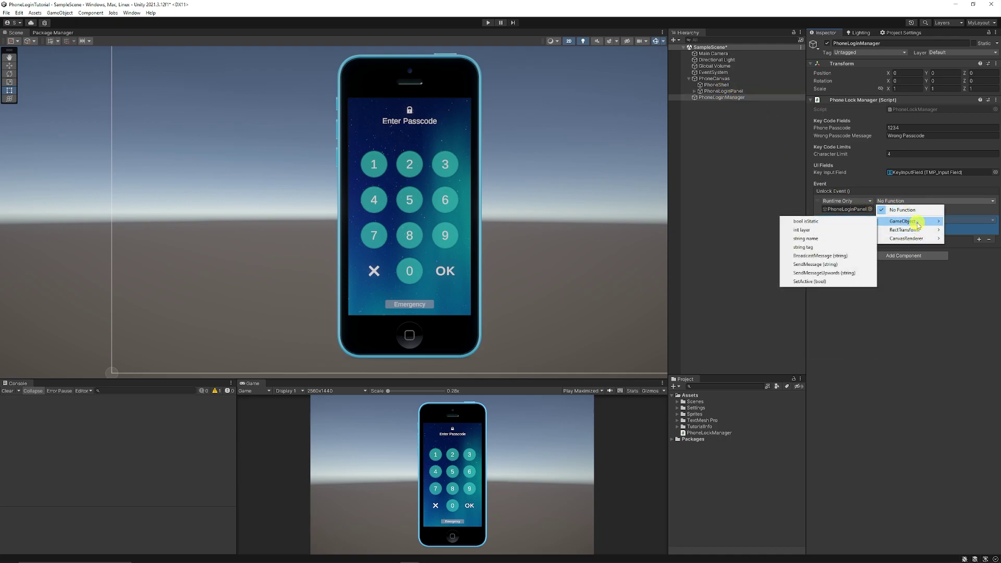
pyautogui.click(819, 282)
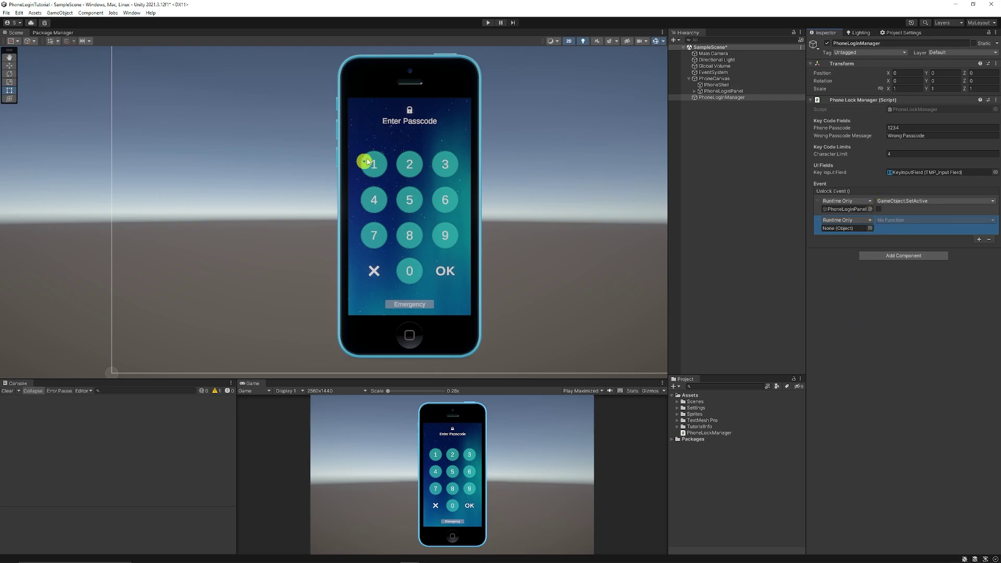
pyautogui.click(724, 91)
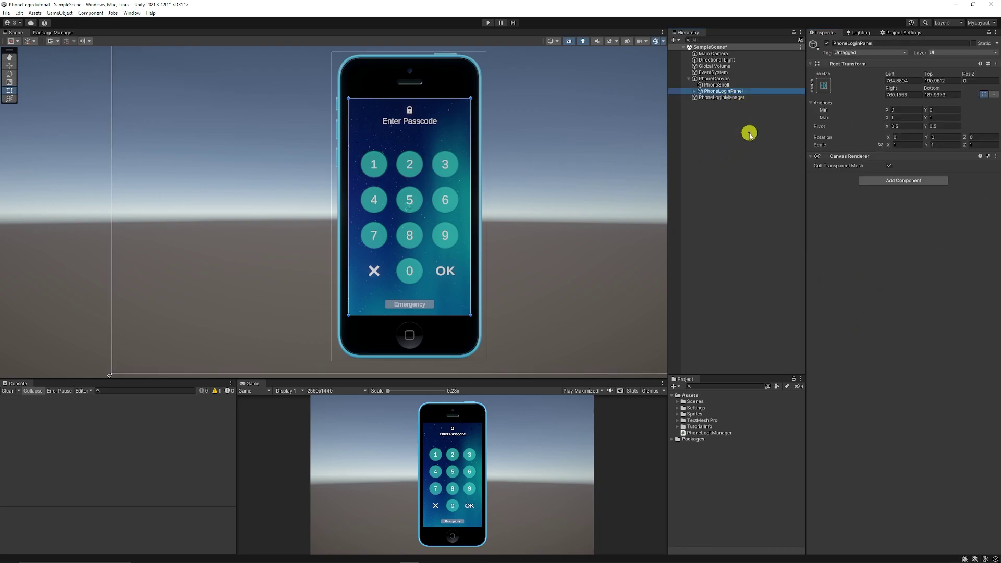
# Duplicate PhoneLoginPanel as MainScreen and delete all of its child objects.
pyautogui.hotkey('ctrl', 'd')
pyautogui.press('F2')
pyautogui.write('MainScreen')
pyautogui.press('Return')
pyautogui.click(695, 97)
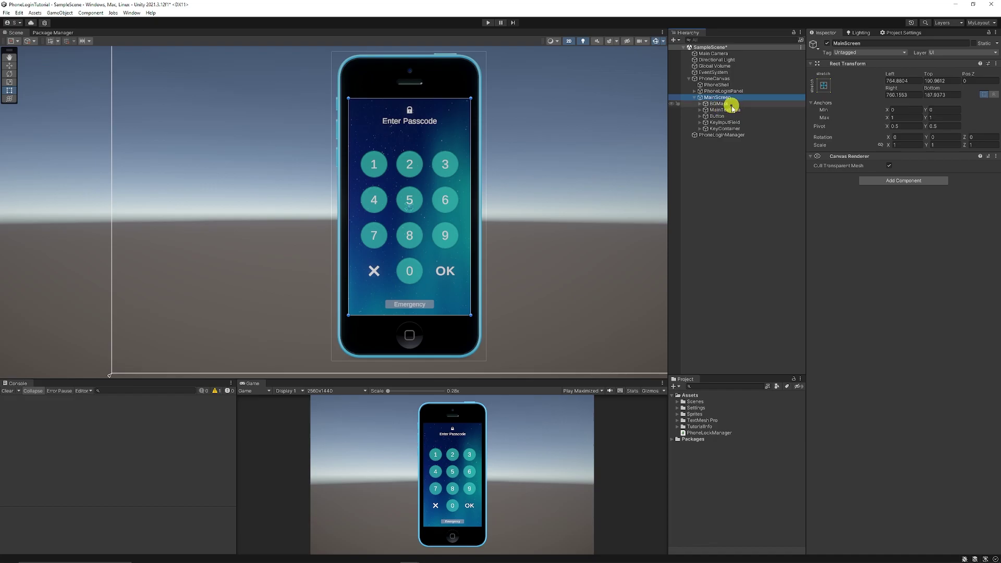
pyautogui.click(732, 128)
pyautogui.press('Delete')
pyautogui.click(727, 103)
pyautogui.press('Delete')
pyautogui.click(733, 104)
pyautogui.press('Delete')
pyautogui.click(732, 104)
pyautogui.press('Delete')
# Add a UI Image as the only child of MainScreen.
pyautogui.rightClick(723, 98)
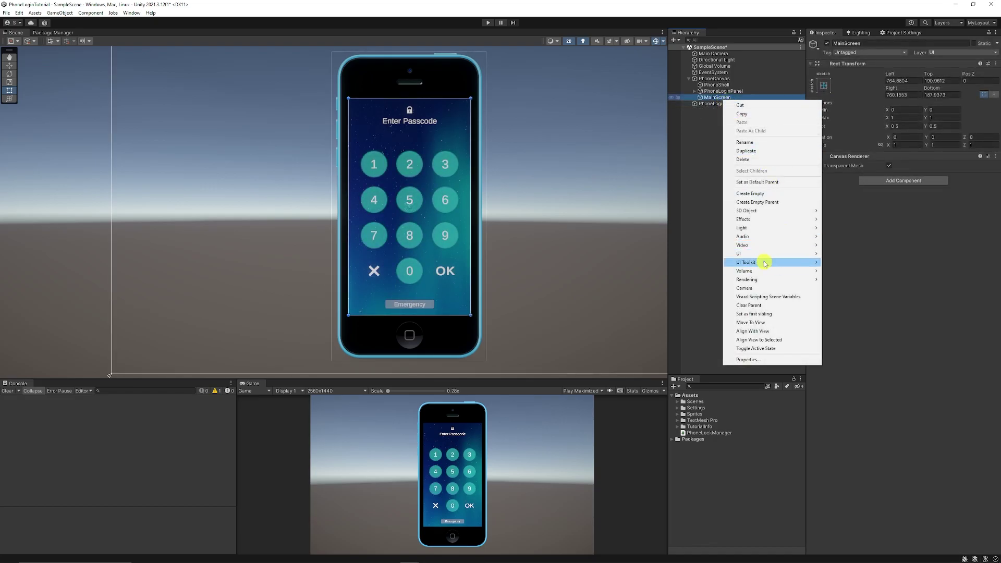
pyautogui.moveTo(762, 255)
pyautogui.click(840, 253)
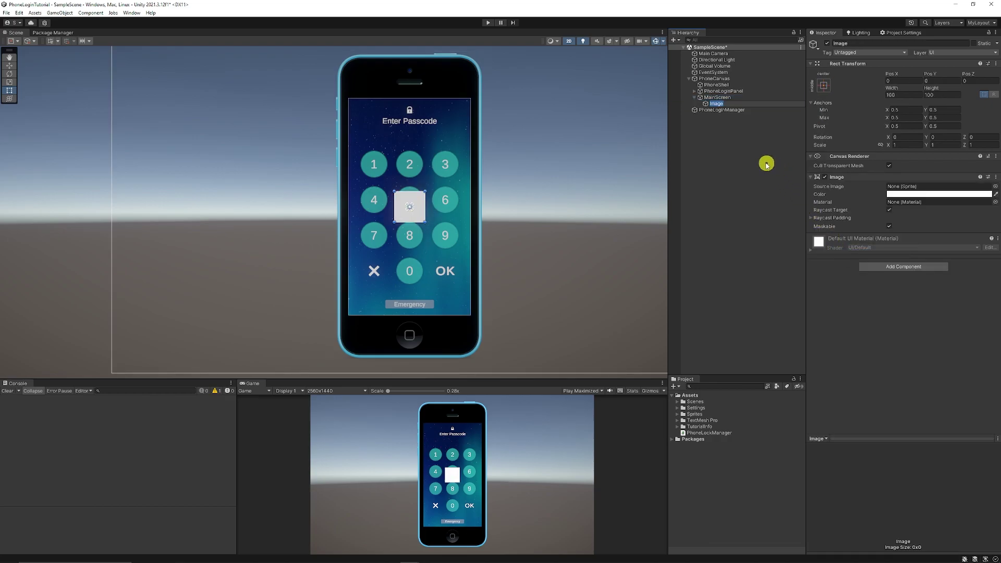
pyautogui.click(743, 98)
# Deactivate the MainScreen object.
pyautogui.click(827, 43)
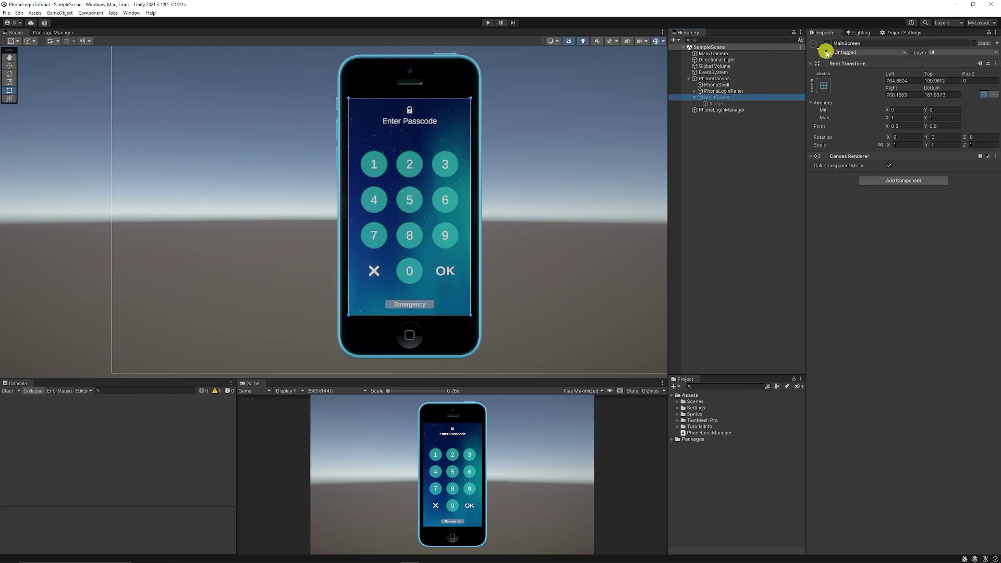
pyautogui.click(828, 43)
pyautogui.click(828, 43)
pyautogui.click(771, 125)
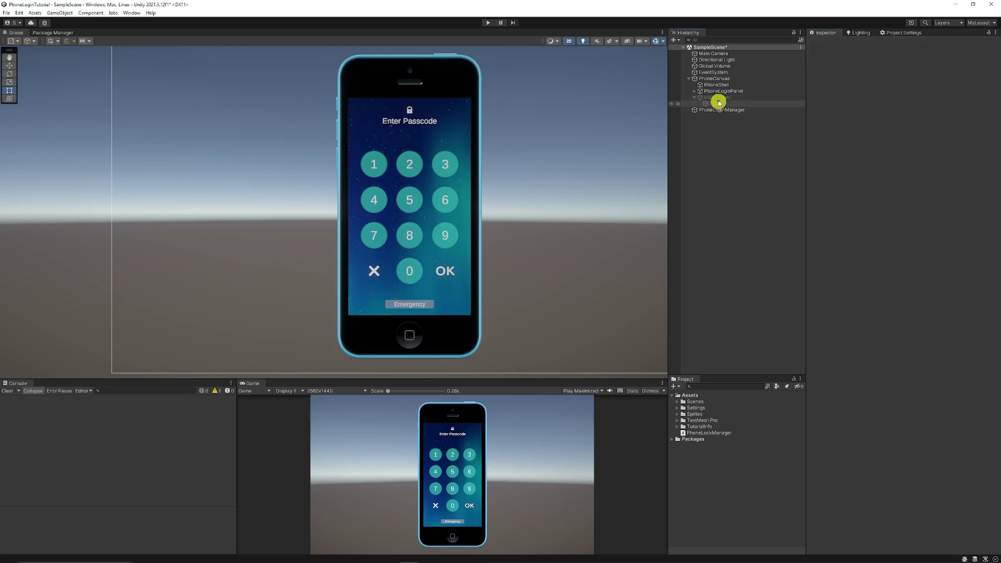
# Make the second Unlock Event entry call GameObject.SetActive on MainScreen with the box ticked, and save.
pyautogui.click(733, 109)
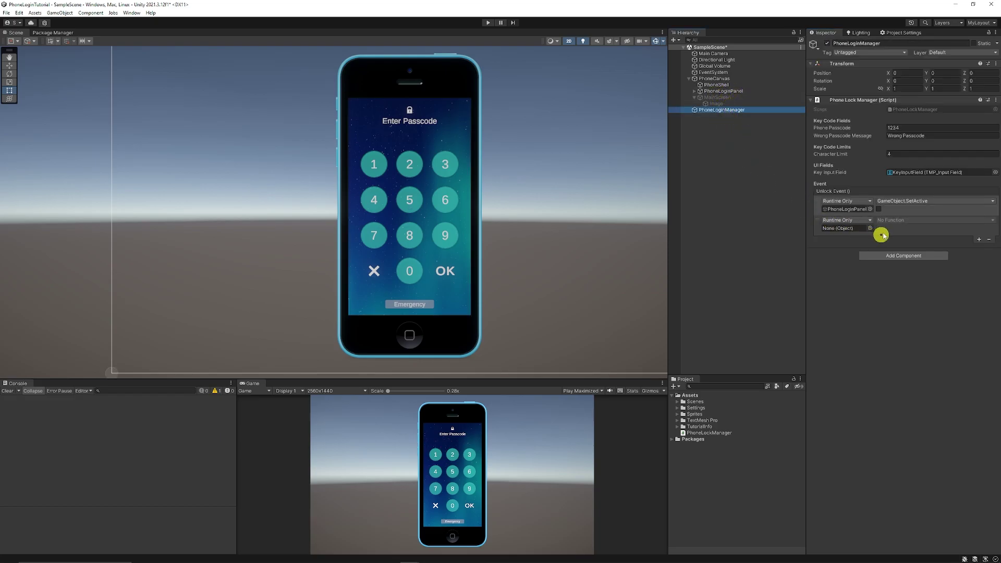
pyautogui.moveTo(727, 100); pyautogui.dragTo(847, 228)
pyautogui.click(902, 220)
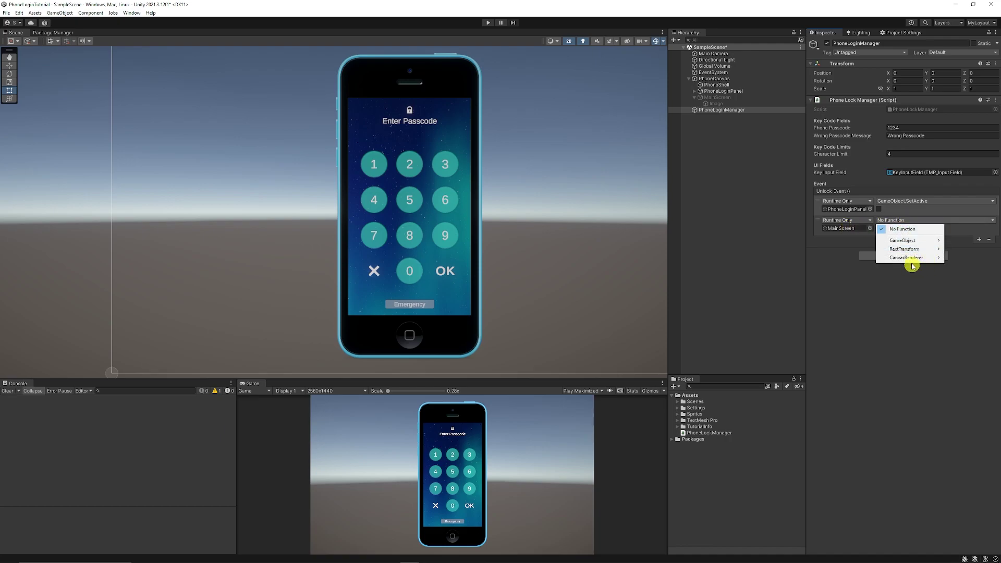
pyautogui.moveTo(904, 243)
pyautogui.click(829, 300)
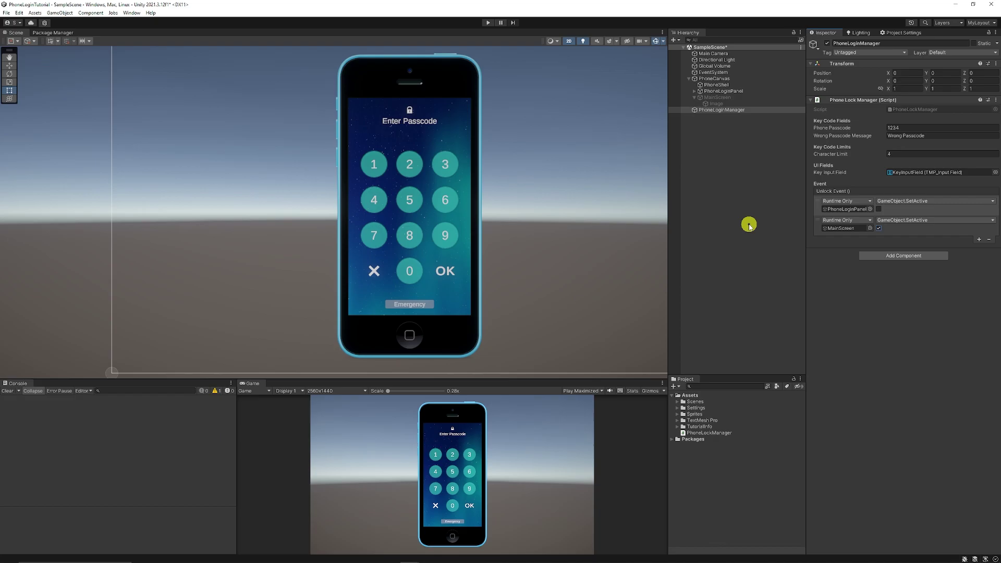
pyautogui.click(749, 225)
pyautogui.hotkey('ctrl', 's')
pyautogui.click(695, 97)
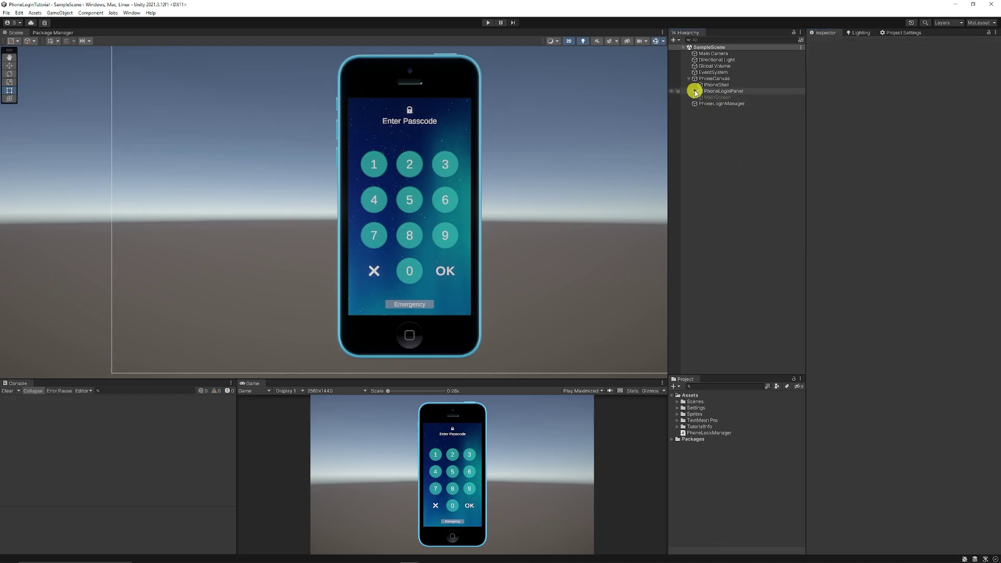
# Add an On Click entry to all twelve keypad keys in KeyContainer.
pyautogui.click(695, 91)
pyautogui.click(707, 116)
pyautogui.click(700, 116)
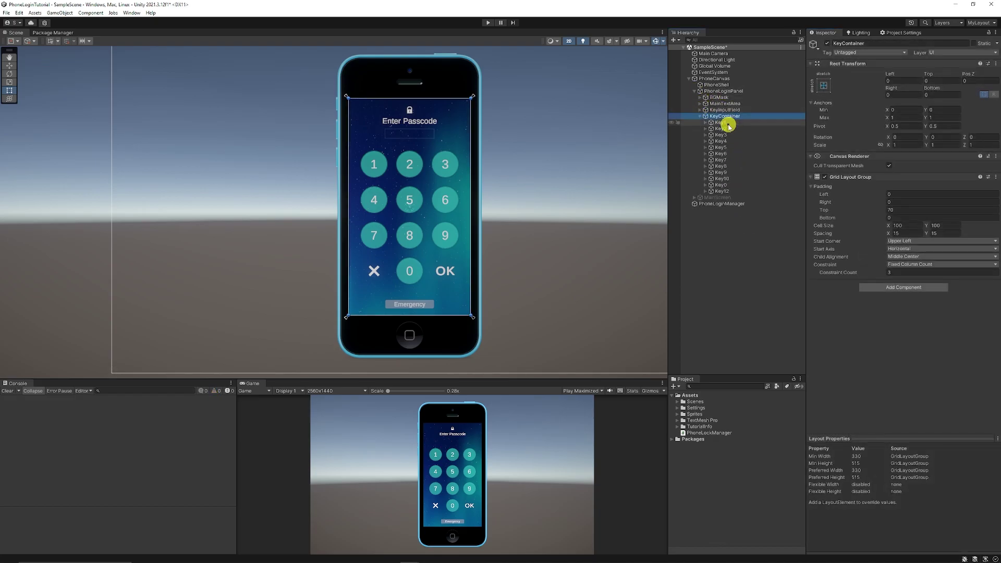
pyautogui.click(725, 123)
pyautogui.keyDown('shift'); pyautogui.click(730, 192); pyautogui.keyUp('shift')
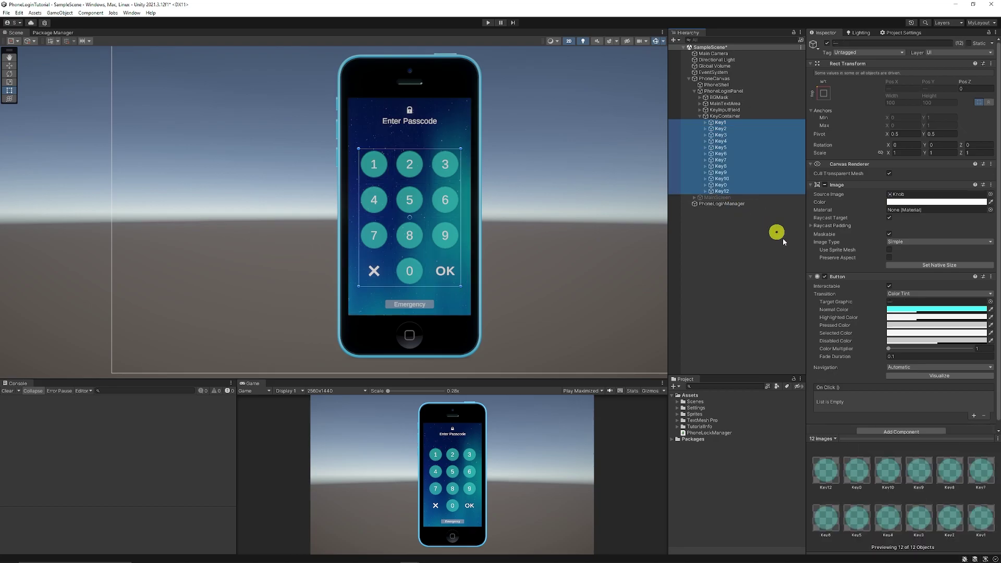
pyautogui.scroll(-1, 876, 329)
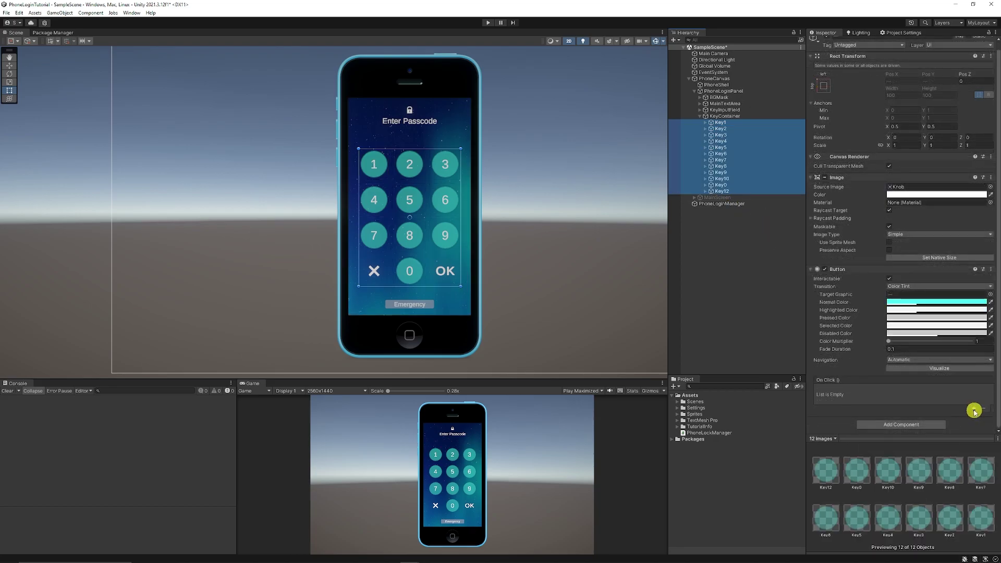
pyautogui.click(974, 411)
# Point the On Click of Key1, Key9 and Key0 to PhoneLockManager.KeyButton on PhoneLoginManager.
pyautogui.click(729, 123)
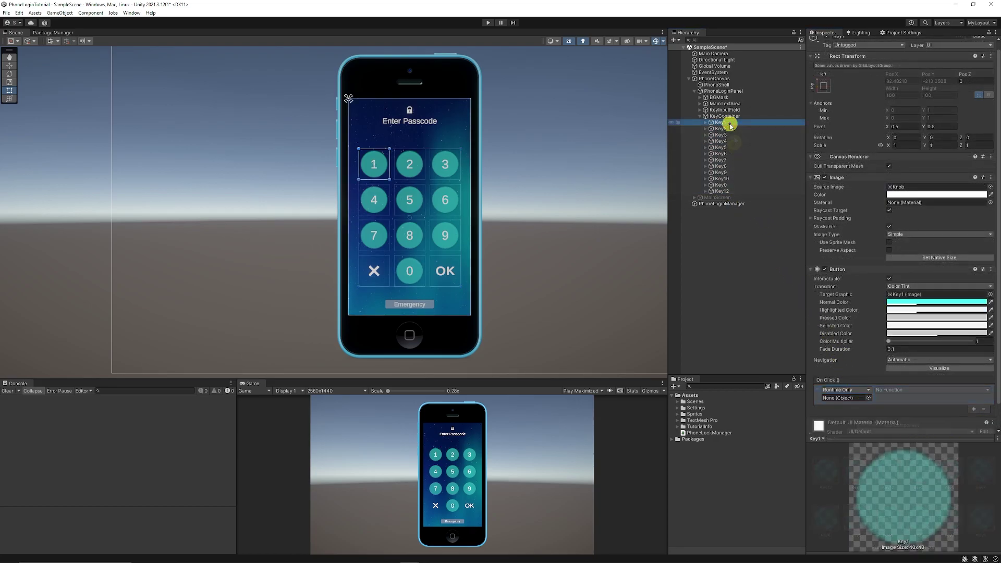
pyautogui.keyDown('ctrl'); pyautogui.click(733, 172); pyautogui.keyUp('ctrl')
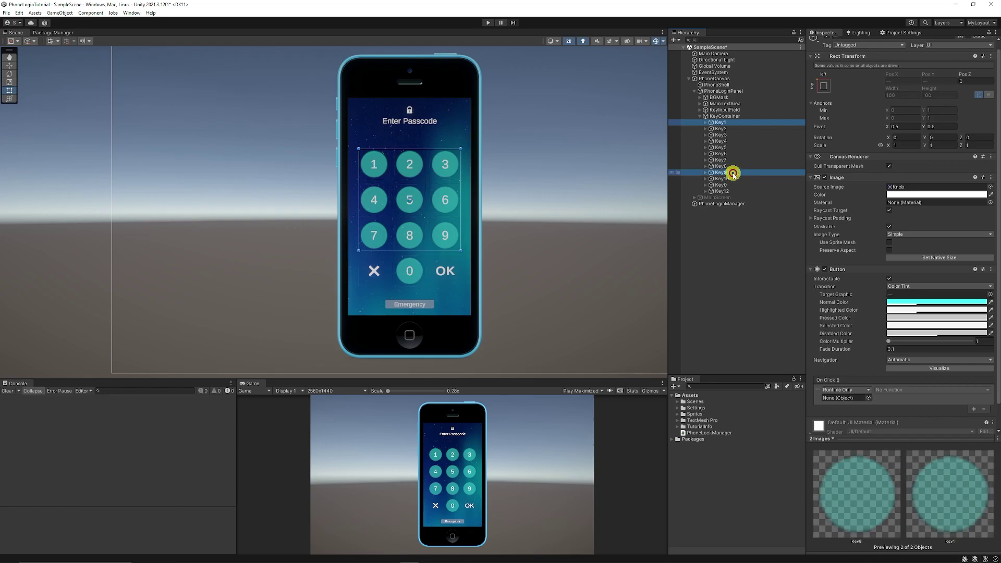
pyautogui.keyDown('ctrl'); pyautogui.click(724, 185); pyautogui.keyUp('ctrl')
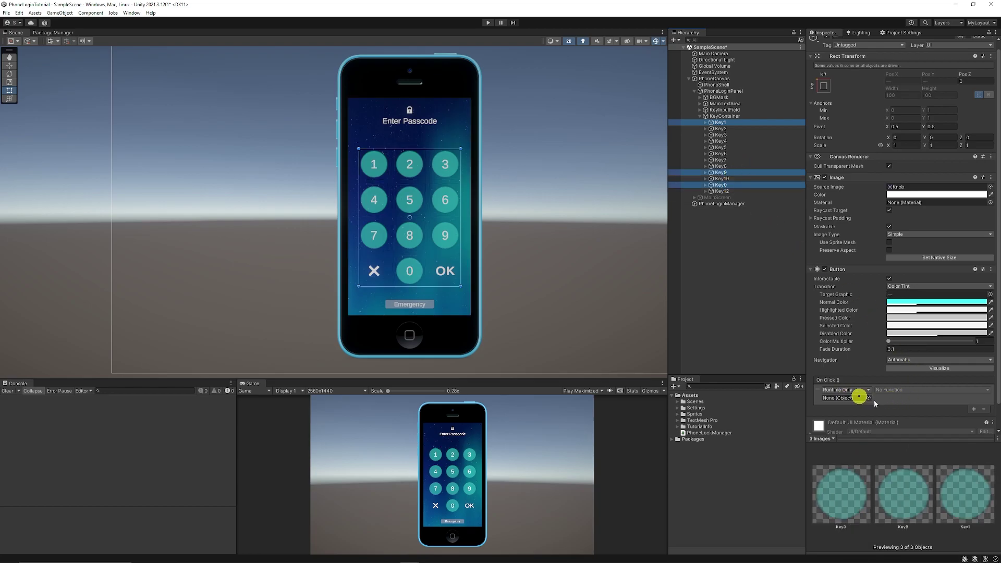
pyautogui.moveTo(732, 203); pyautogui.dragTo(855, 401)
pyautogui.click(901, 390)
pyautogui.moveTo(911, 430)
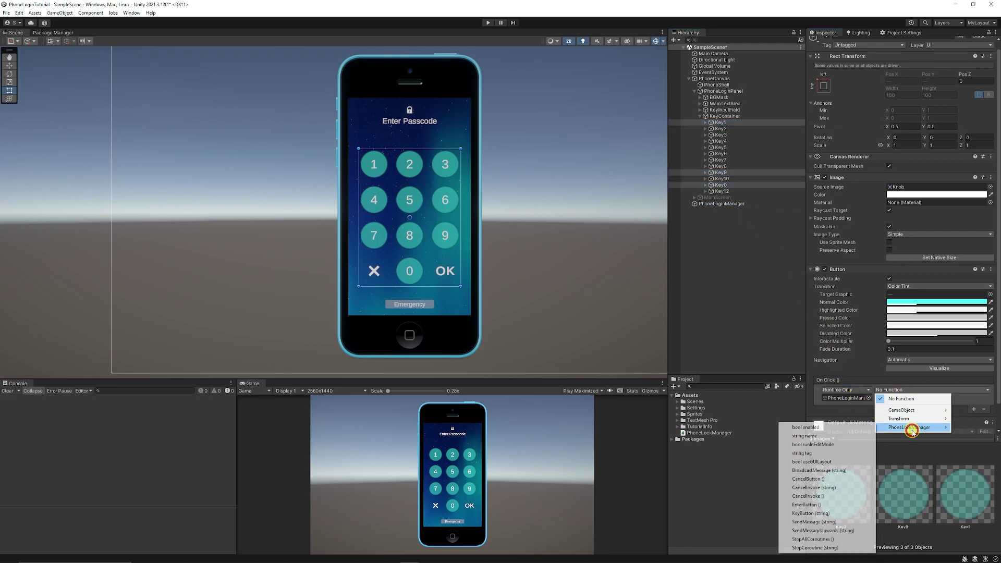
pyautogui.click(823, 513)
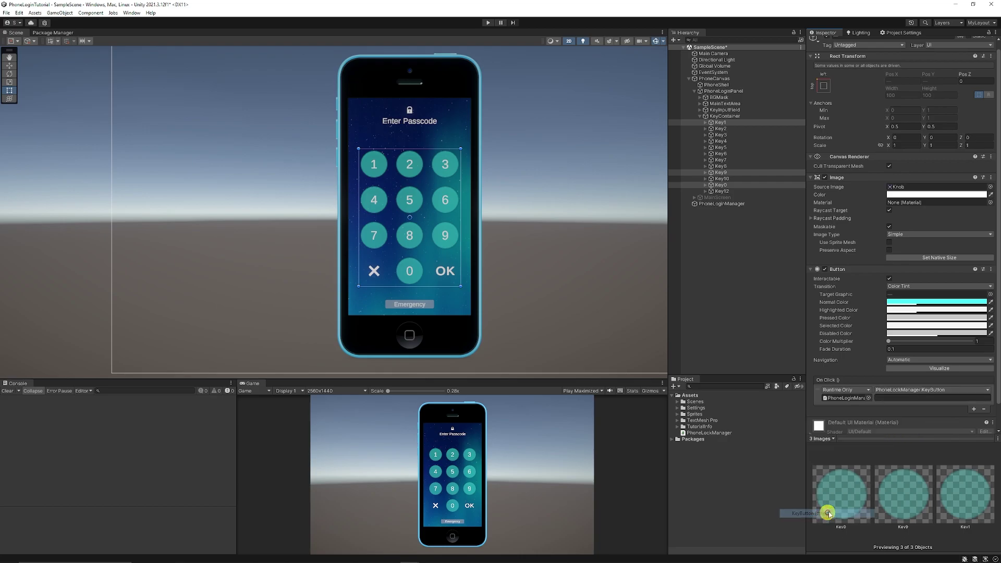
# Make Key1 pass the string 1 to KeyButton.
pyautogui.click(751, 122)
pyautogui.click(881, 398)
pyautogui.write('1')
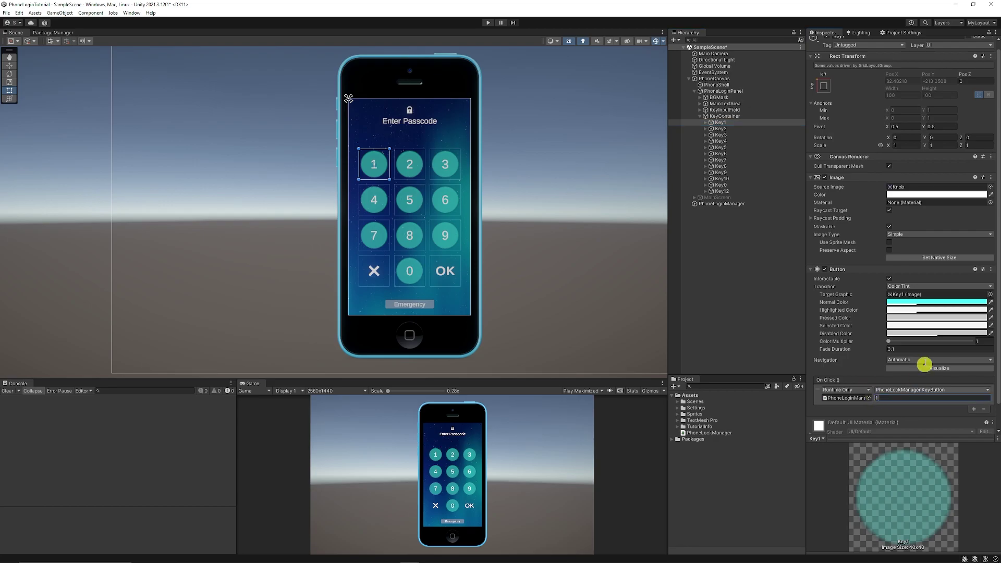
pyautogui.click(726, 128)
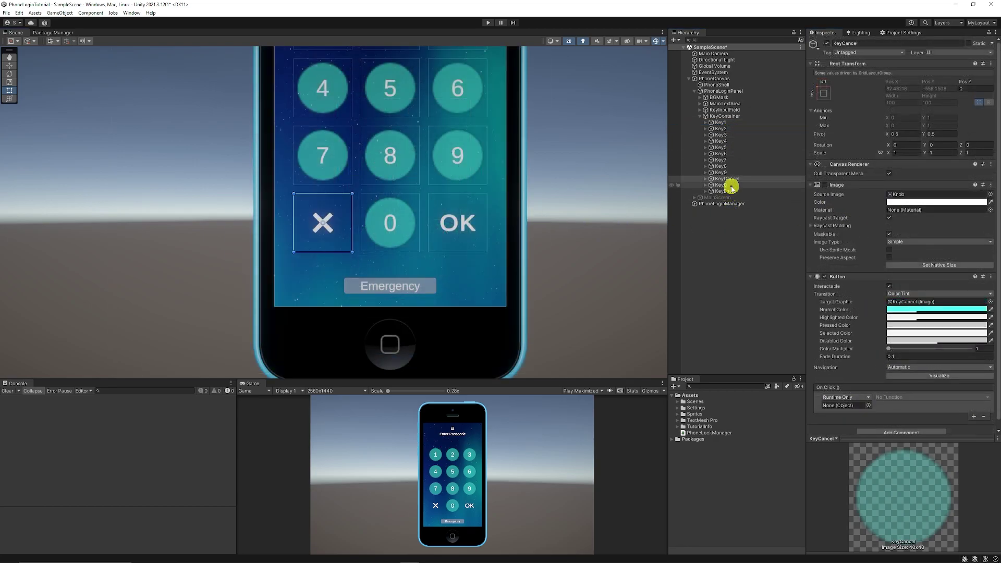
# Wire the cancel key's On Click to PhoneLockManager.CancelButton on PhoneLoginManager.
pyautogui.moveTo(729, 204); pyautogui.dragTo(846, 405)
pyautogui.click(902, 397)
pyautogui.moveTo(909, 435)
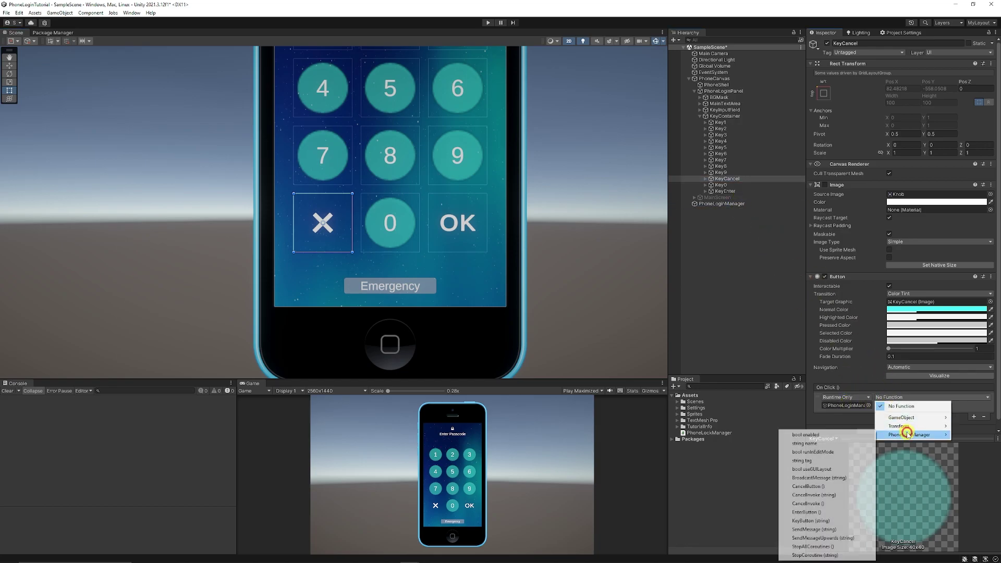
pyautogui.click(826, 487)
# Wire KeyEnter's On Click to PhoneLockManager.EnterButton on PhoneLoginManager.
pyautogui.click(727, 192)
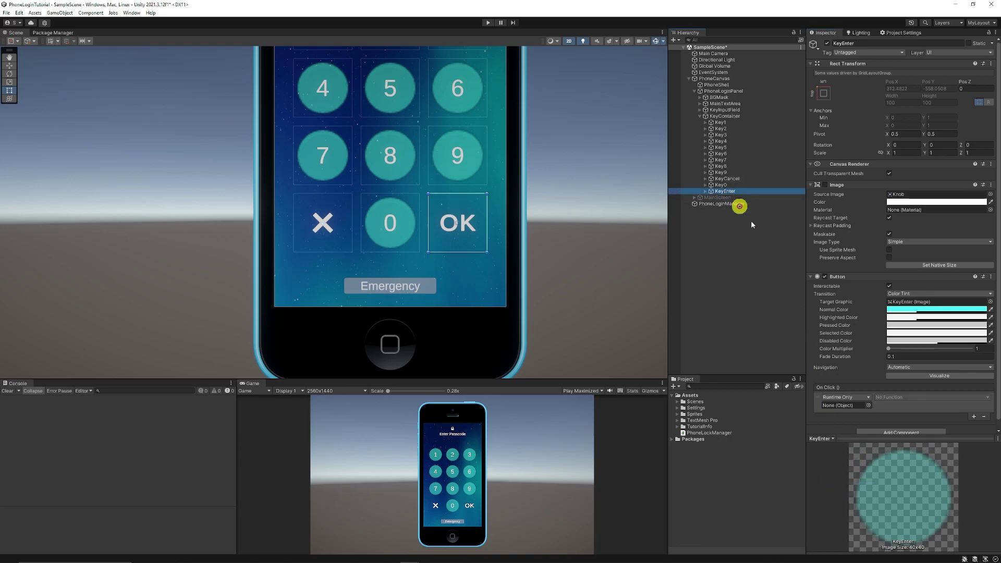
pyautogui.moveTo(721, 204); pyautogui.dragTo(850, 406)
pyautogui.click(894, 397)
pyautogui.moveTo(916, 436)
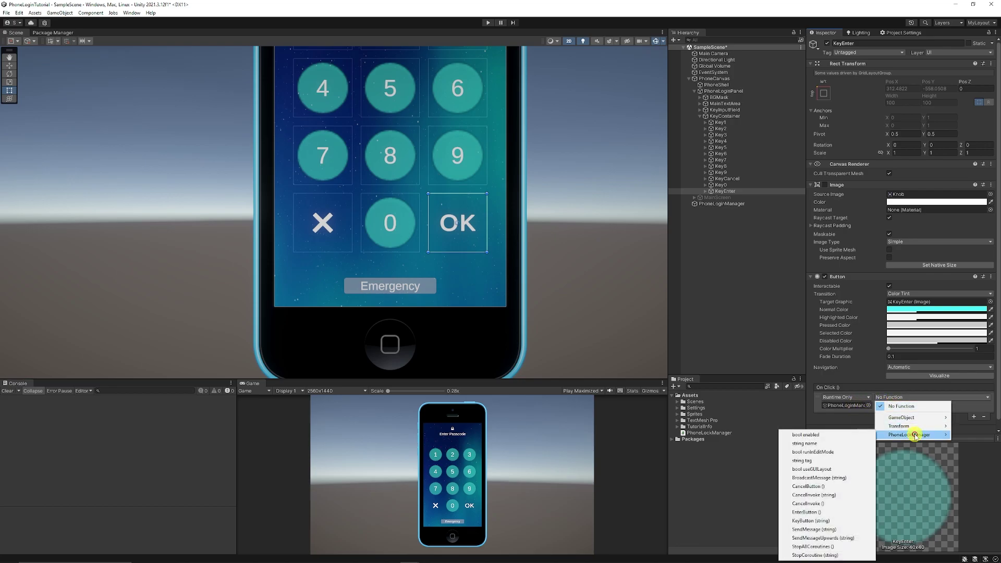
pyautogui.click(814, 512)
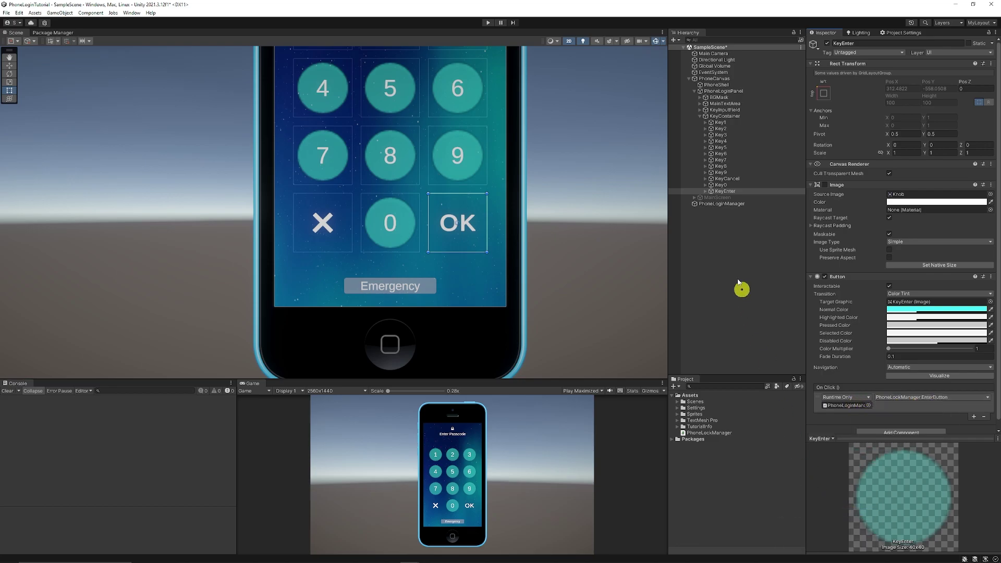
# Step through the keys from Key2 down to KeyCancel to verify their click values.
pyautogui.click(719, 251)
pyautogui.click(721, 129)
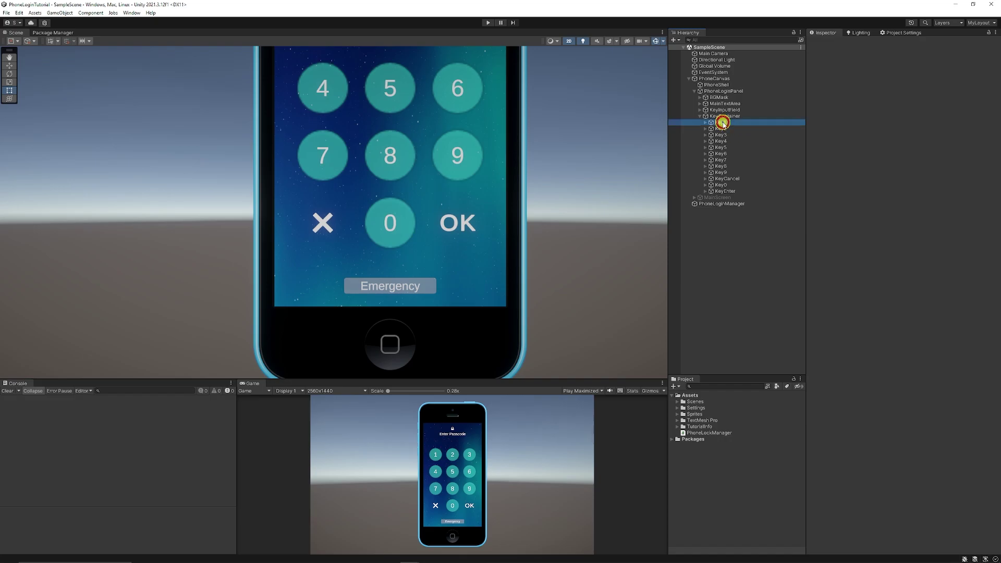
pyautogui.press('Down')
pyautogui.press('Down')
pyautogui.press('Down')
pyautogui.press('Down')
pyautogui.press('Down')
pyautogui.press('Down')
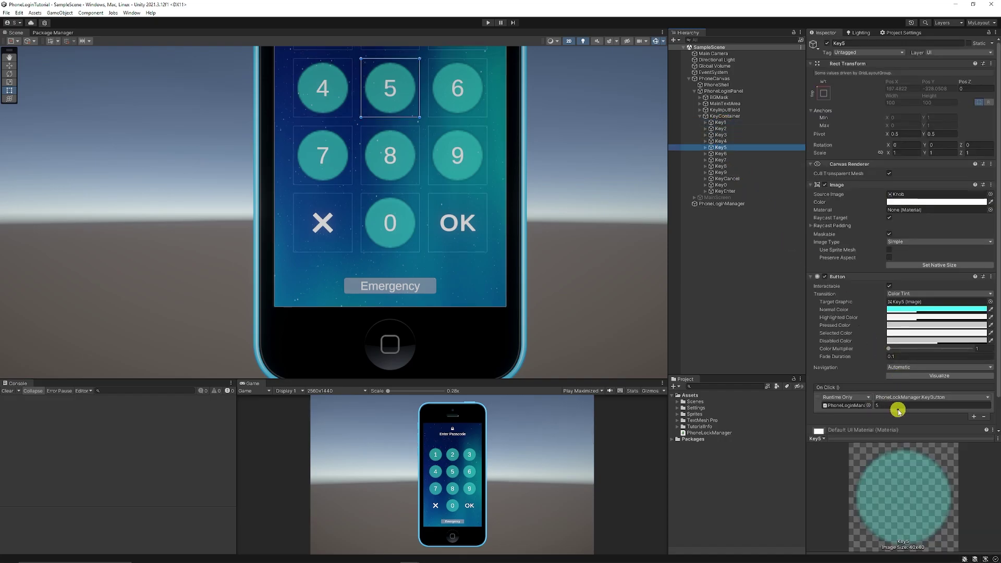
pyautogui.press('Down')
pyautogui.press('Down')
pyautogui.press('Down')
pyautogui.press('Down')
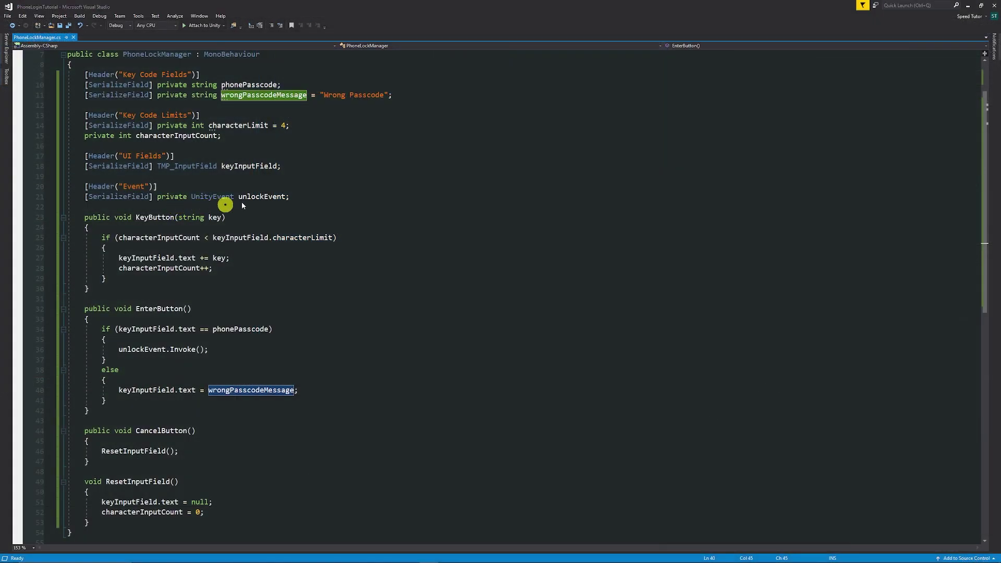
# Add a Start() method setting keyInputField.characterLimit = characterLimit in PhoneLockManager.
pyautogui.click(294, 197)
pyautogui.press('Return')
pyautogui.press('Return')
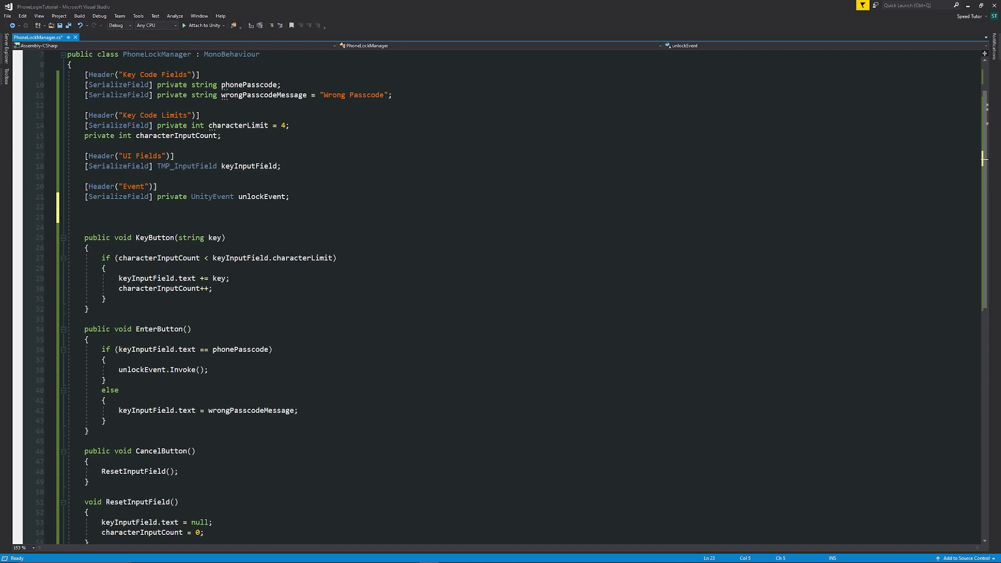
pyautogui.write('void Start')
pyautogui.press('Return')
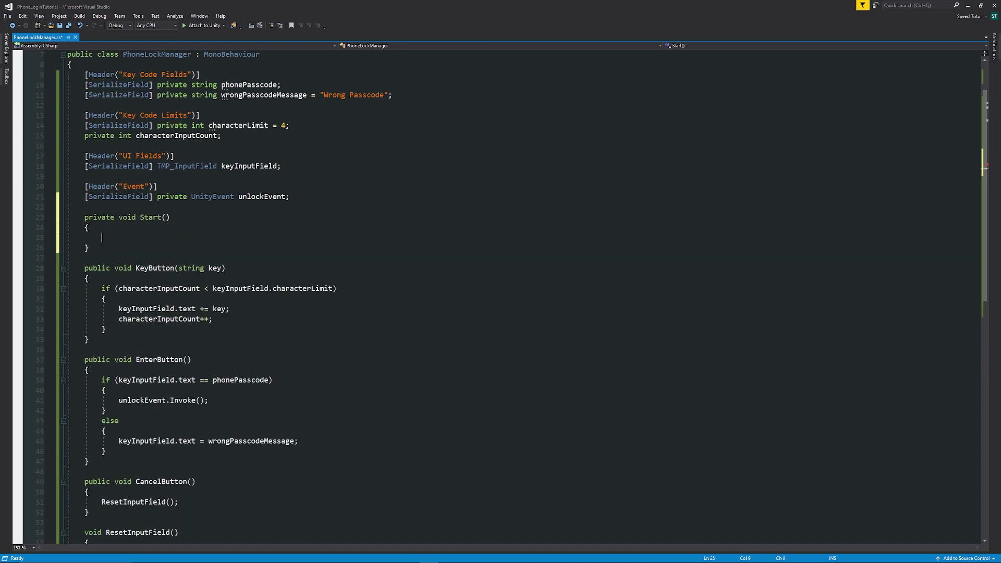
pyautogui.write('keyInputField')
pyautogui.press('Tab')
pyautogui.write('.characterLimit')
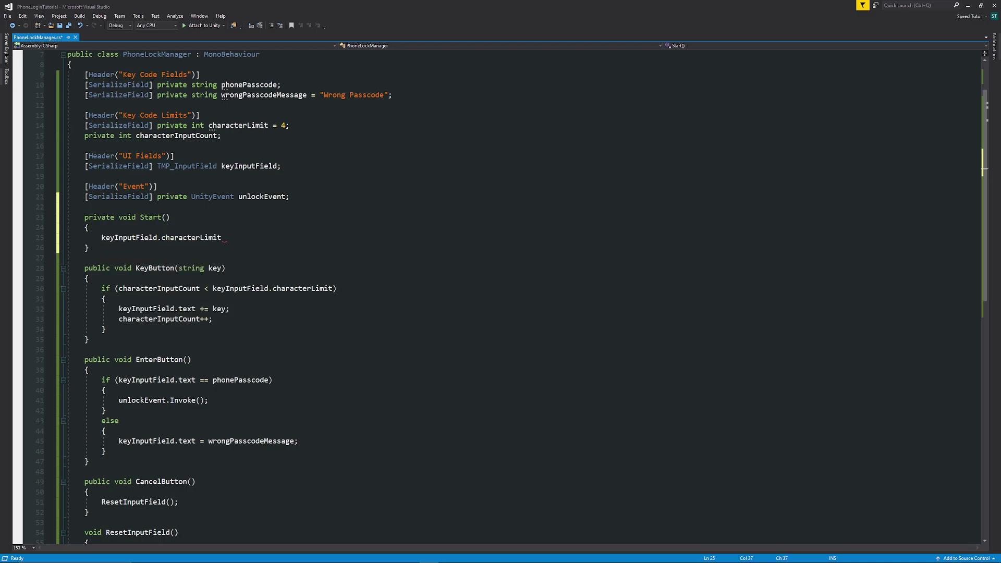
pyautogui.write(' = characterLi')
pyautogui.press('Tab')
pyautogui.write(';')
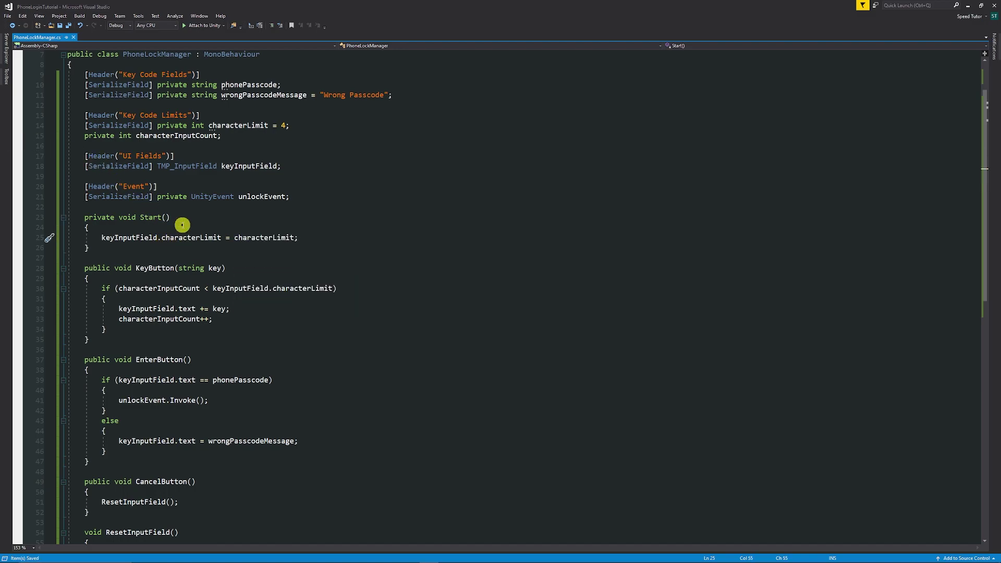
pyautogui.click(970, 7)
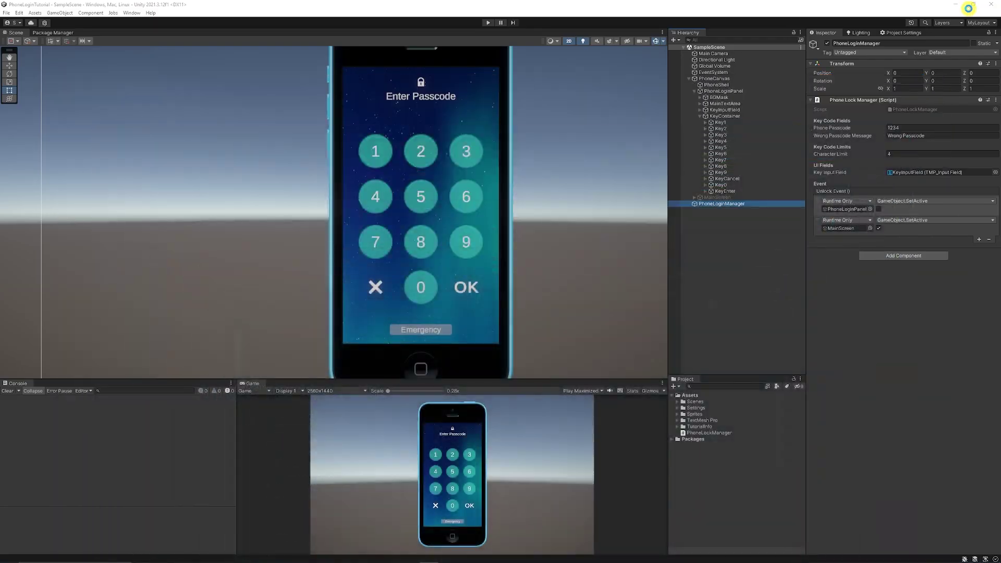
# Check KeyInputField's Character Limit of 4 in Input Field Settings, then enter Play mode.
pyautogui.click(726, 110)
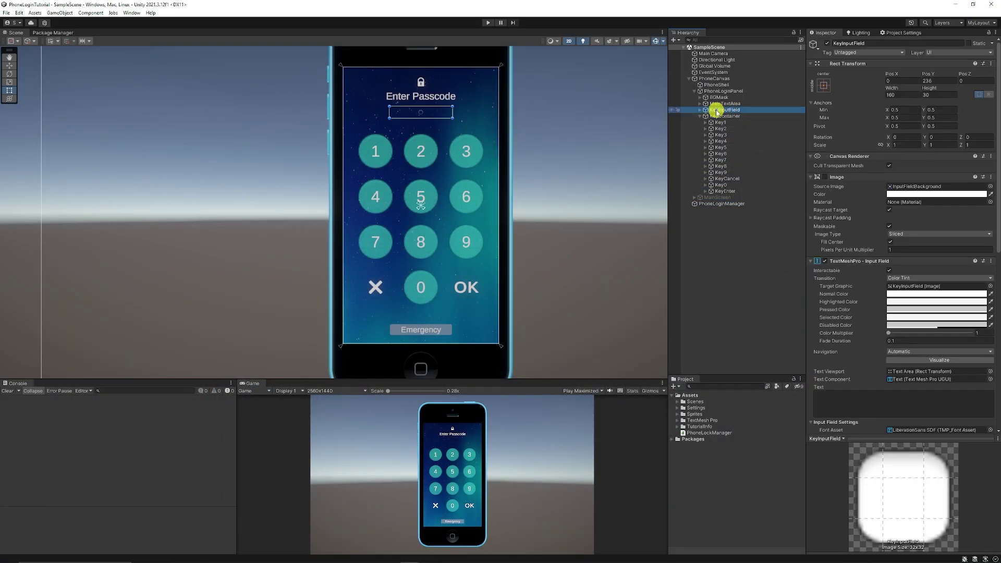
pyautogui.scroll(-3, 873, 336)
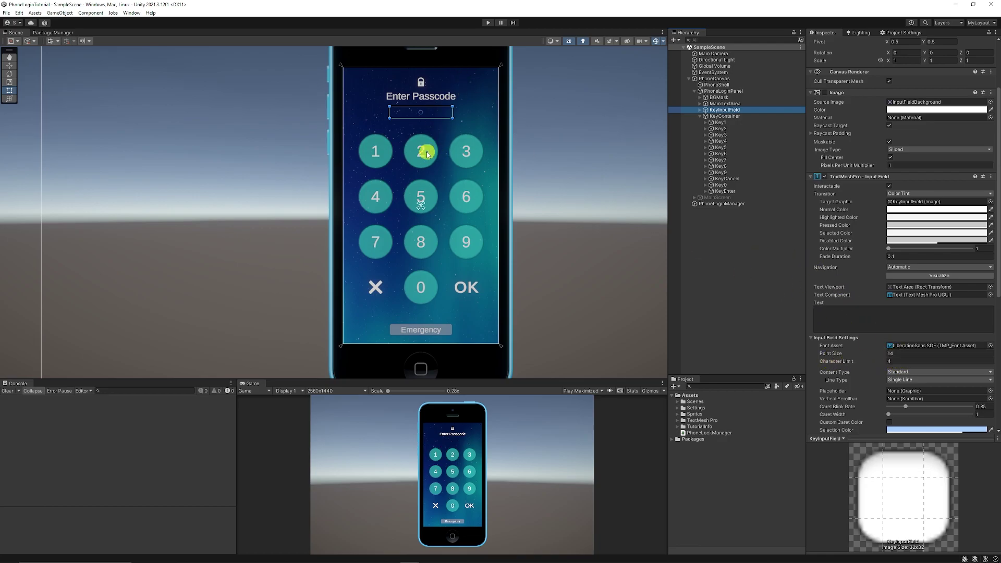
pyautogui.click(489, 23)
# Enter 2136, confirm a fifth digit is refused, and clear the field.
pyautogui.click(501, 235)
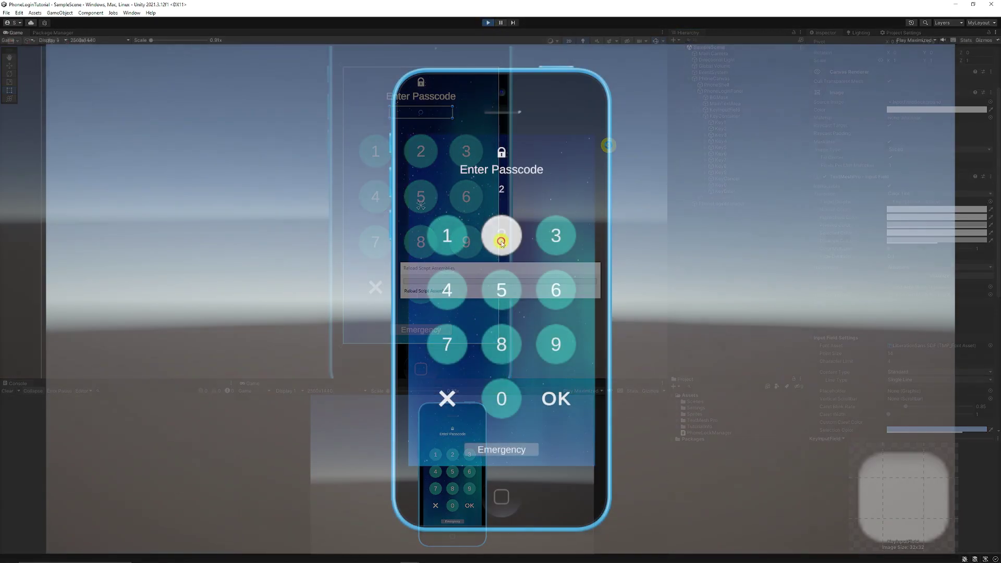
pyautogui.click(446, 237)
pyautogui.click(556, 235)
pyautogui.click(558, 289)
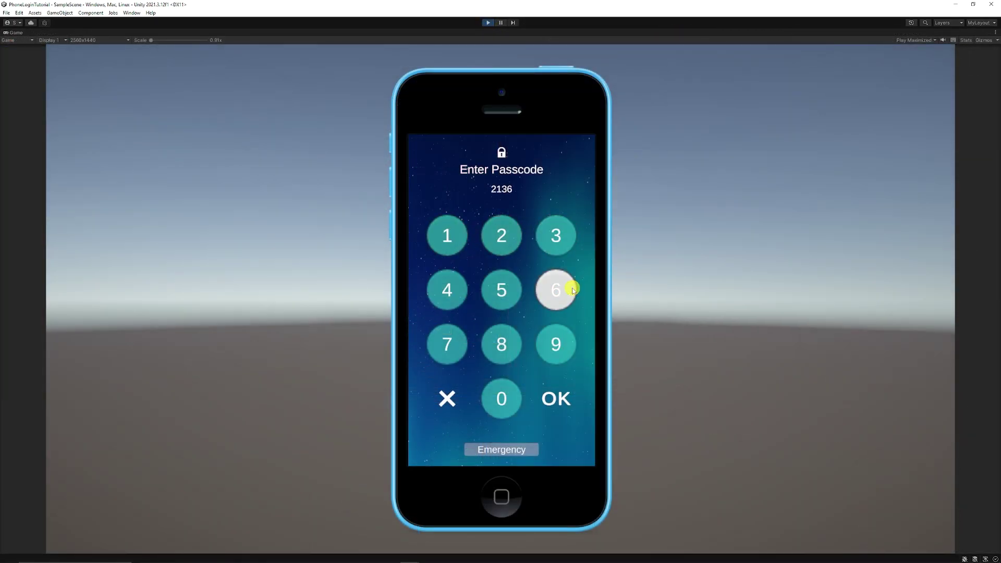
pyautogui.click(447, 235)
pyautogui.click(447, 290)
pyautogui.click(446, 235)
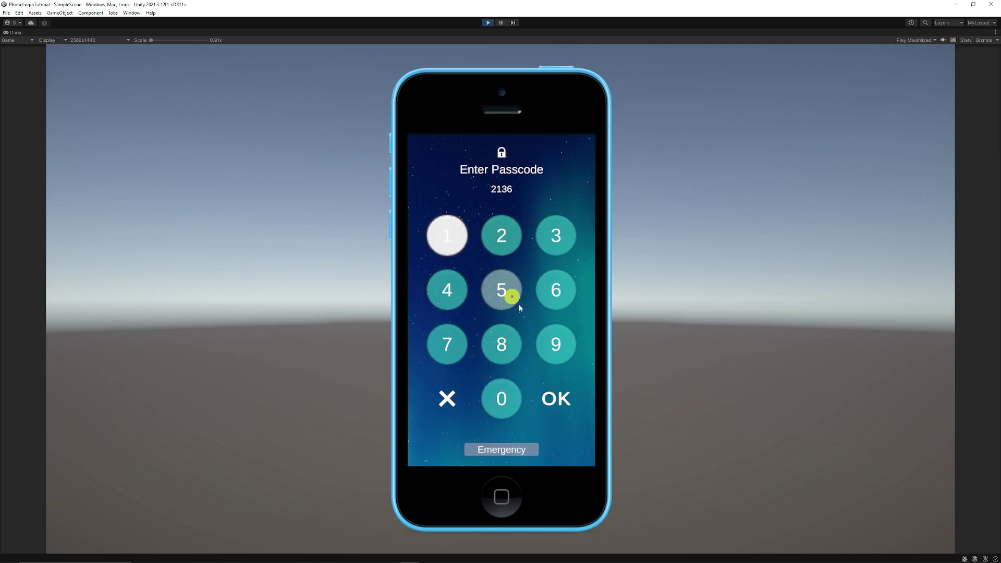
pyautogui.click(449, 400)
# Submit the wrong passcode 8965 to see it rejected.
pyautogui.click(502, 344)
pyautogui.click(556, 345)
pyautogui.click(556, 290)
pyautogui.click(500, 291)
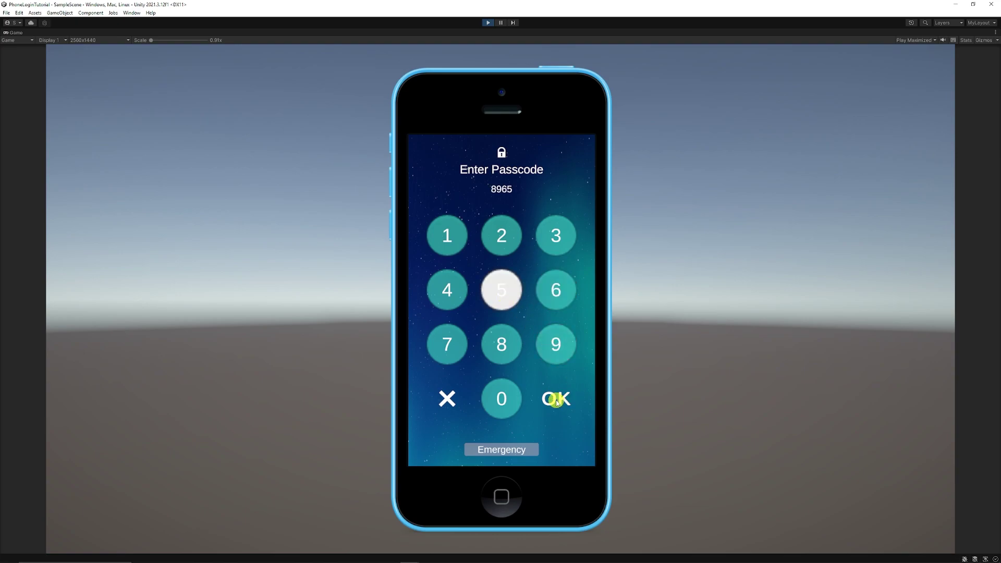
pyautogui.click(557, 400)
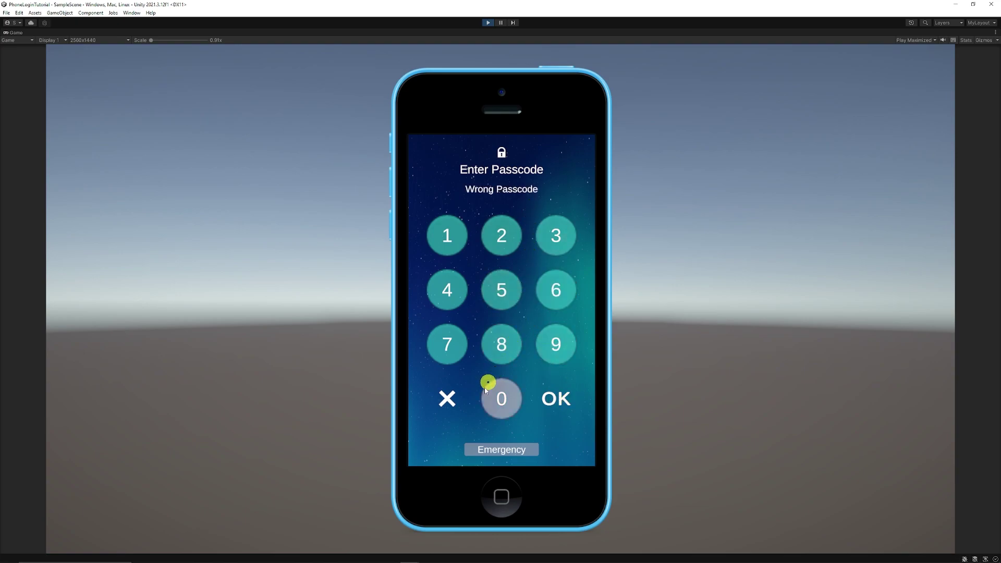
pyautogui.click(453, 234)
pyautogui.click(497, 233)
pyautogui.click(538, 243)
pyautogui.click(442, 287)
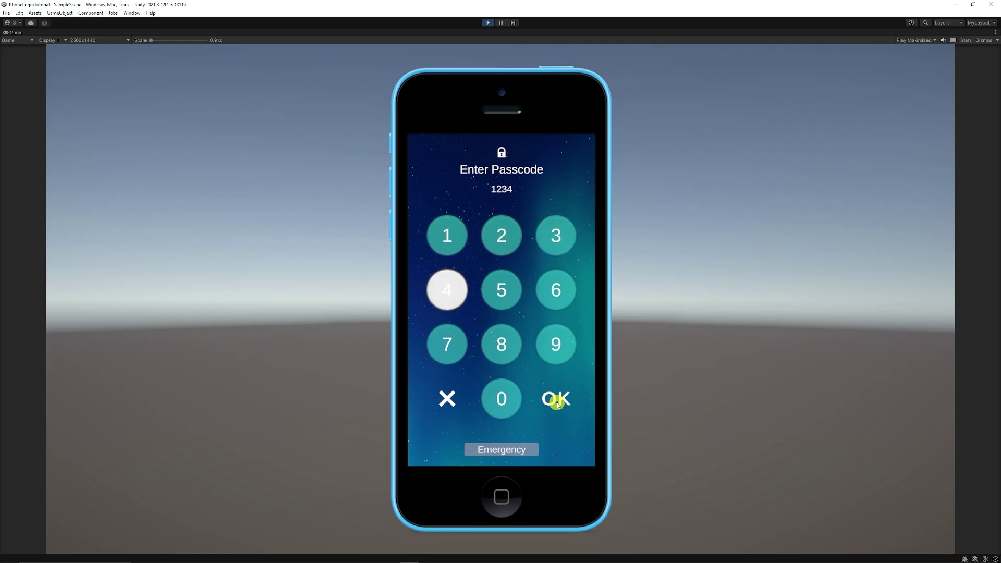
pyautogui.click(557, 402)
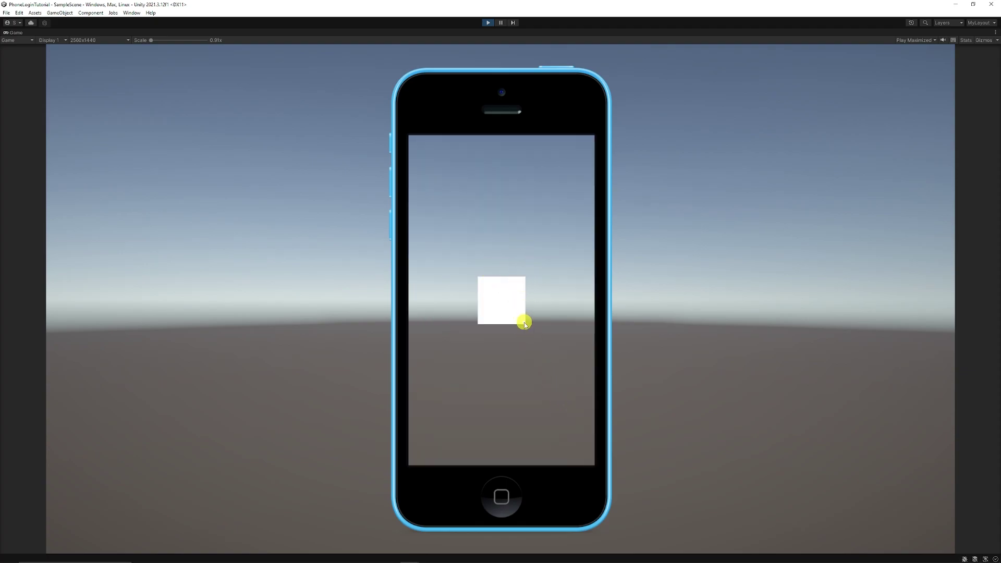
pyautogui.hotkey('ctrl', 'p')
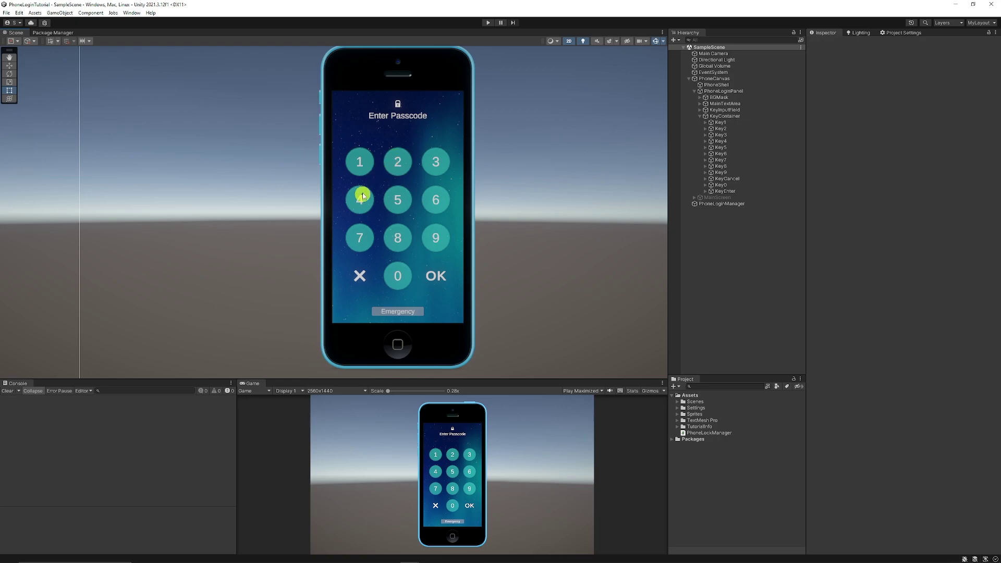